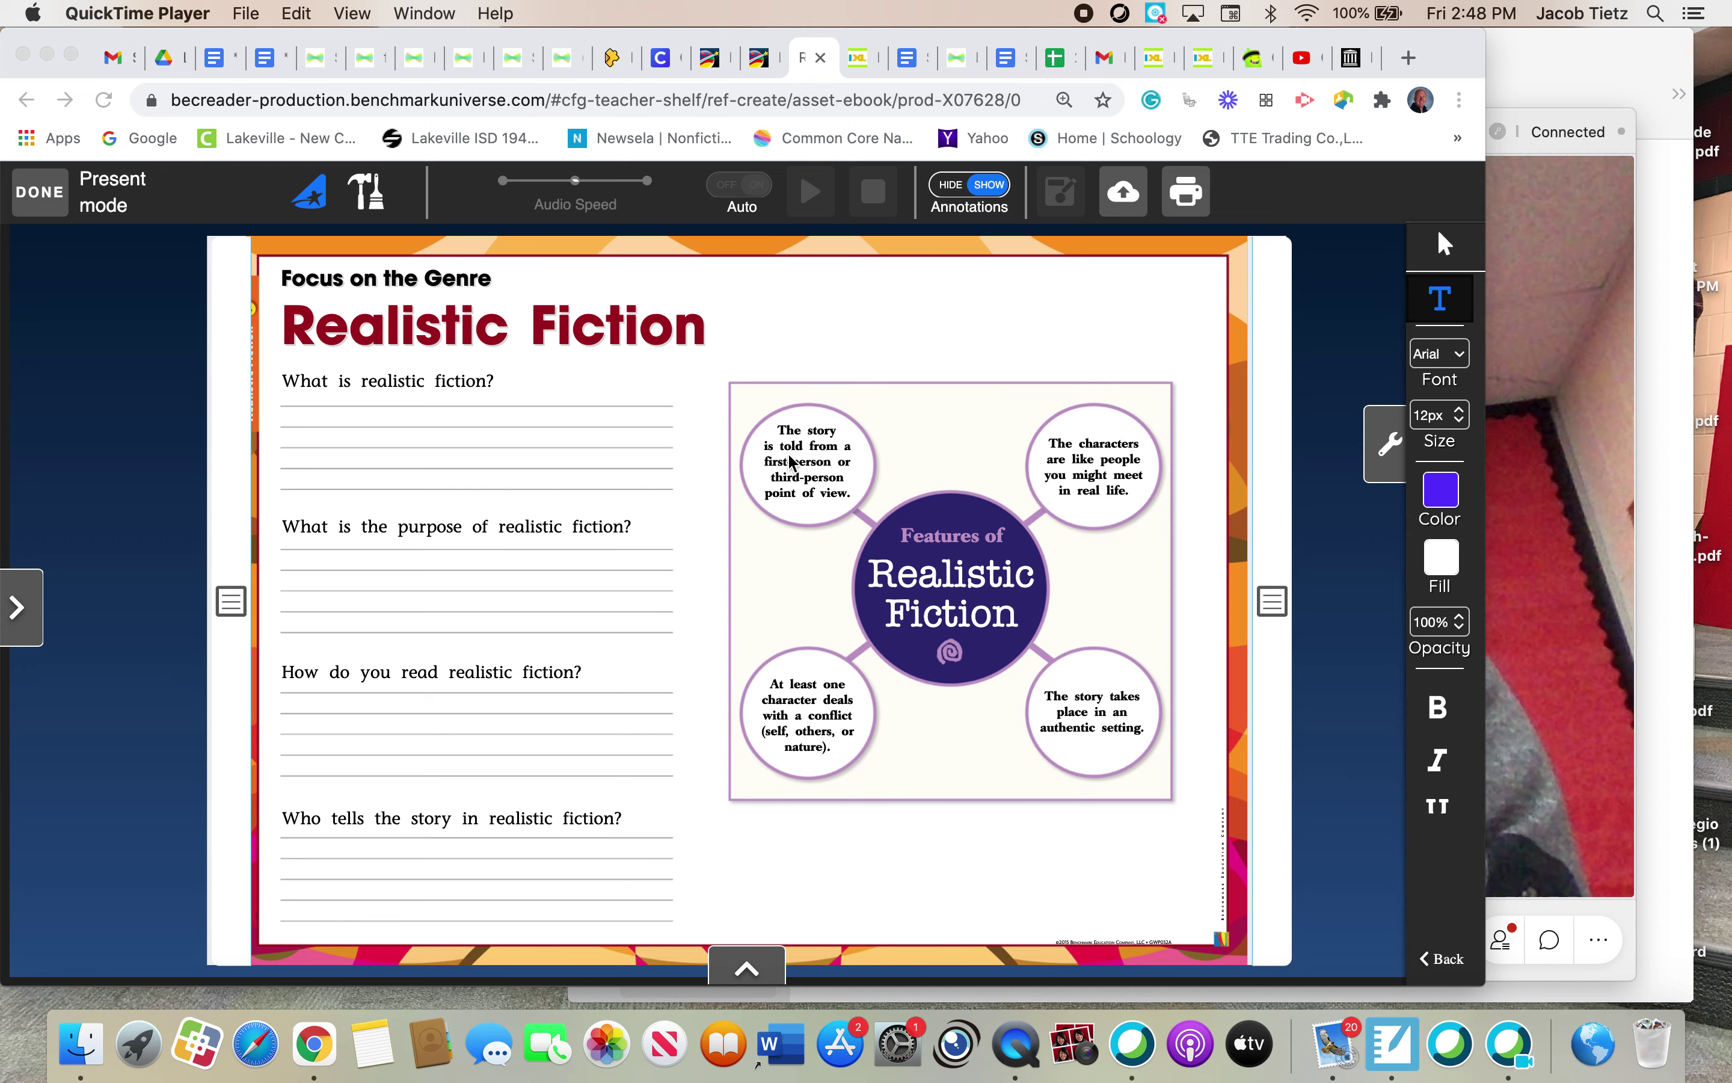
# - Bring the Chrome window with the Realistic Fiction worksheet in Present mode to the front
pyautogui.click(767, 447)
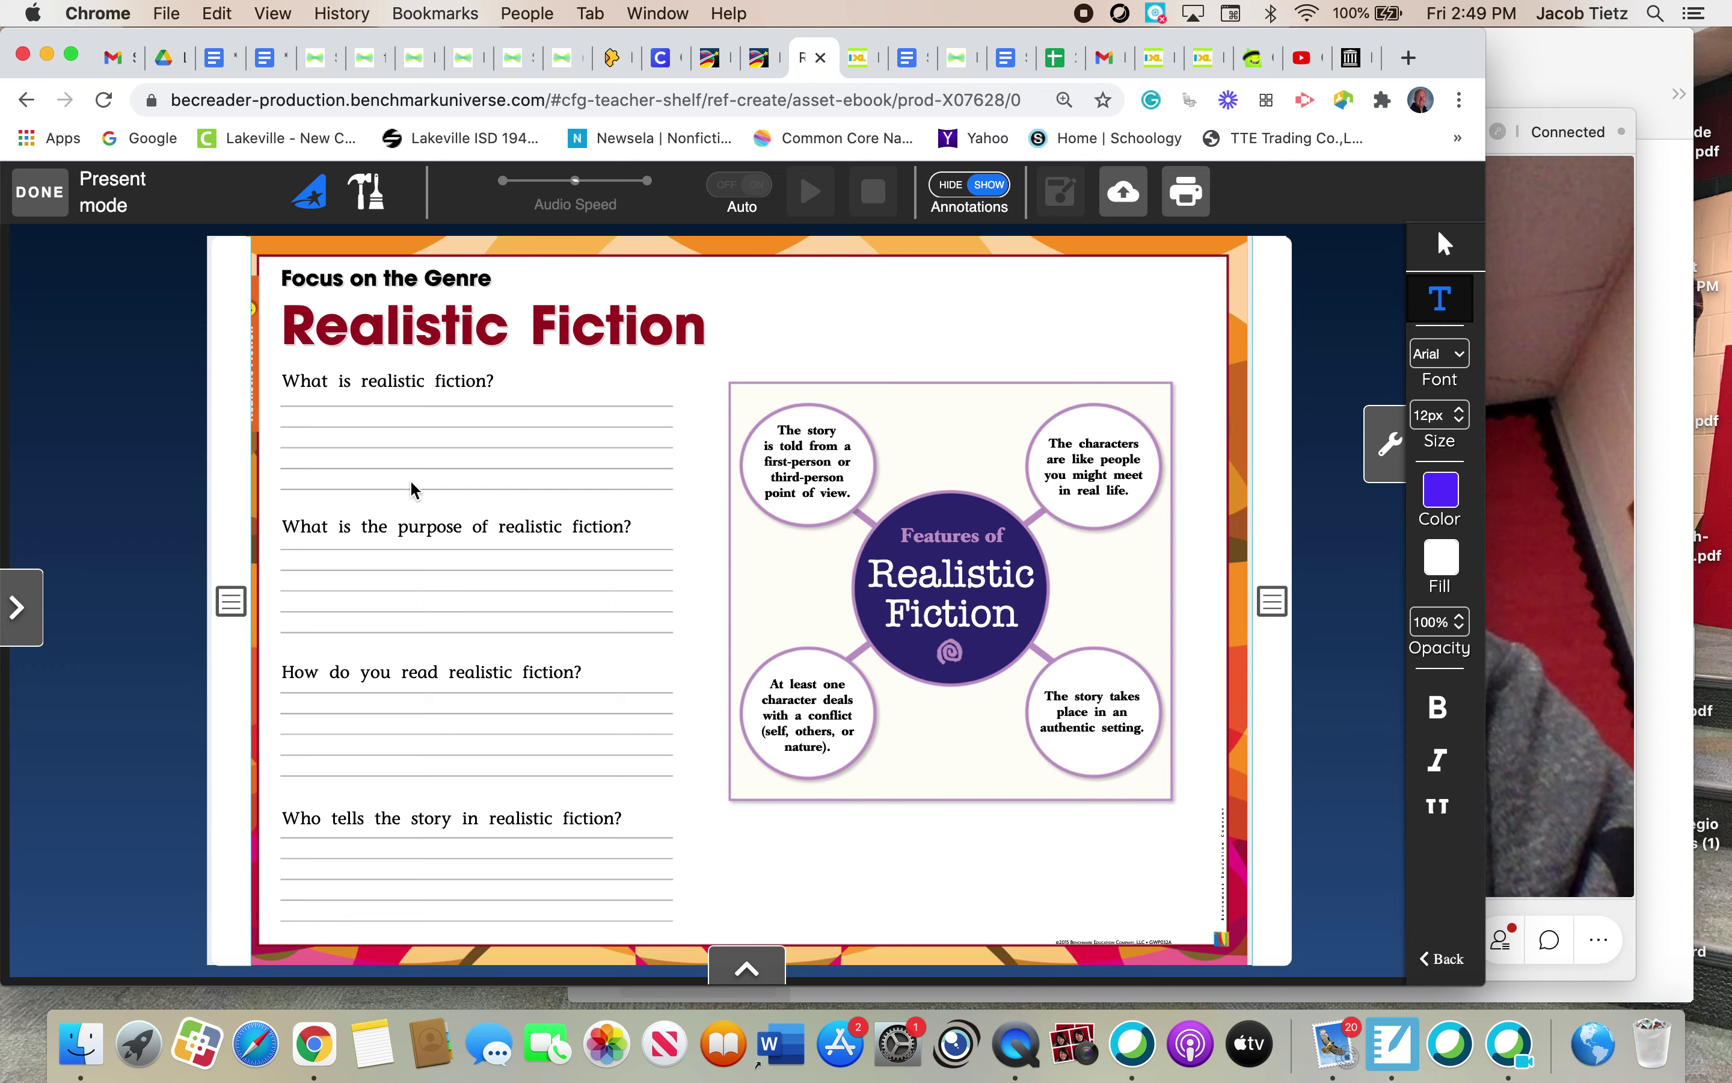
pyautogui.click(401, 428)
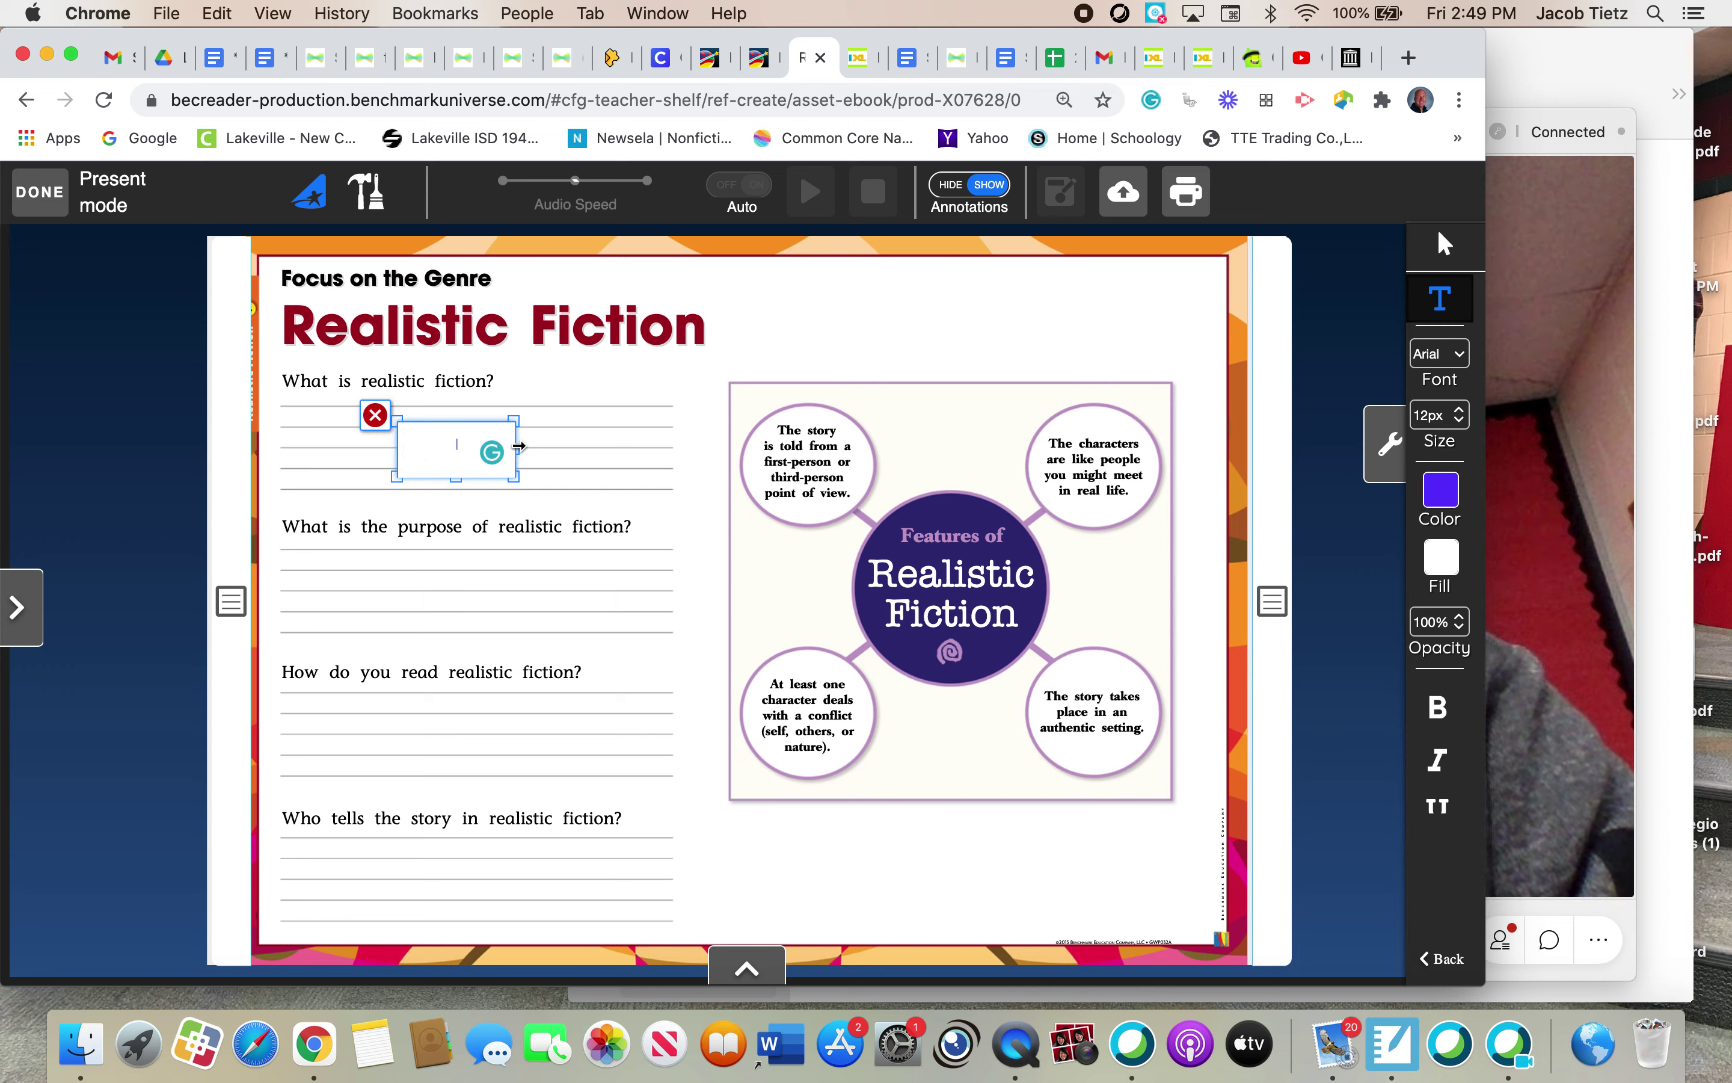
pyautogui.moveTo(519, 450); pyautogui.dragTo(659, 450)
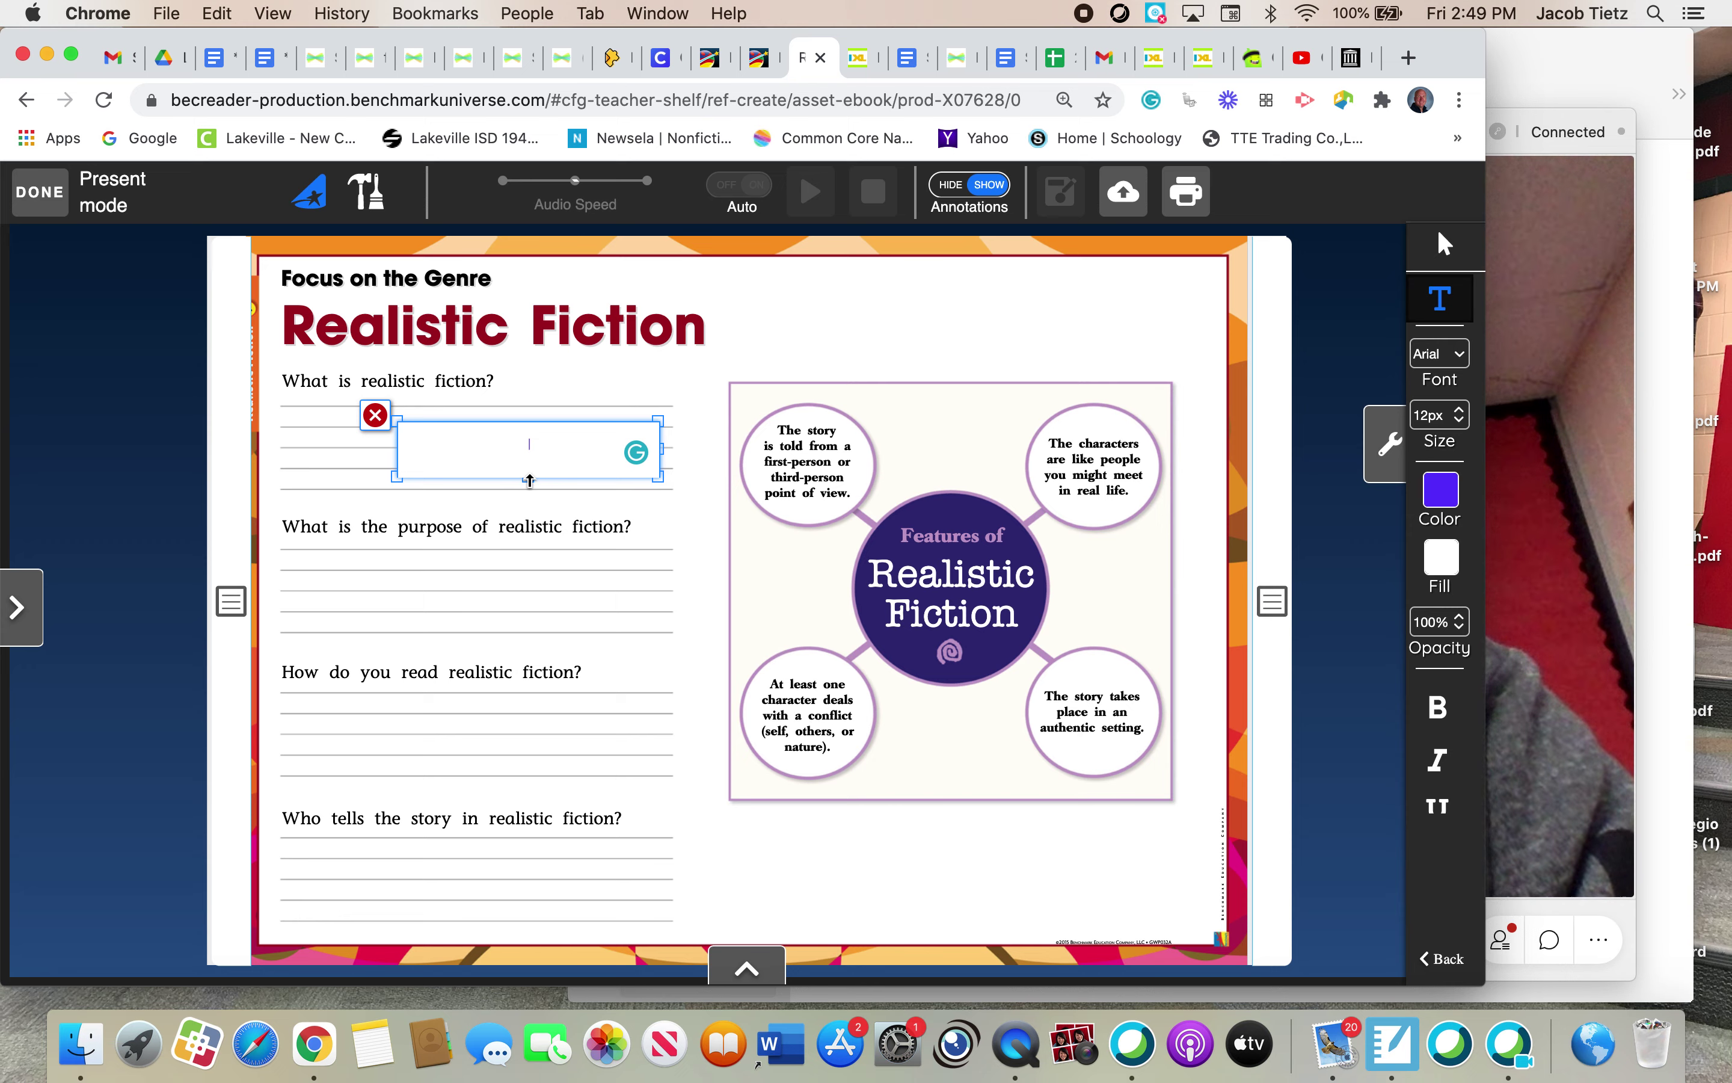
pyautogui.moveTo(530, 480); pyautogui.dragTo(529, 507)
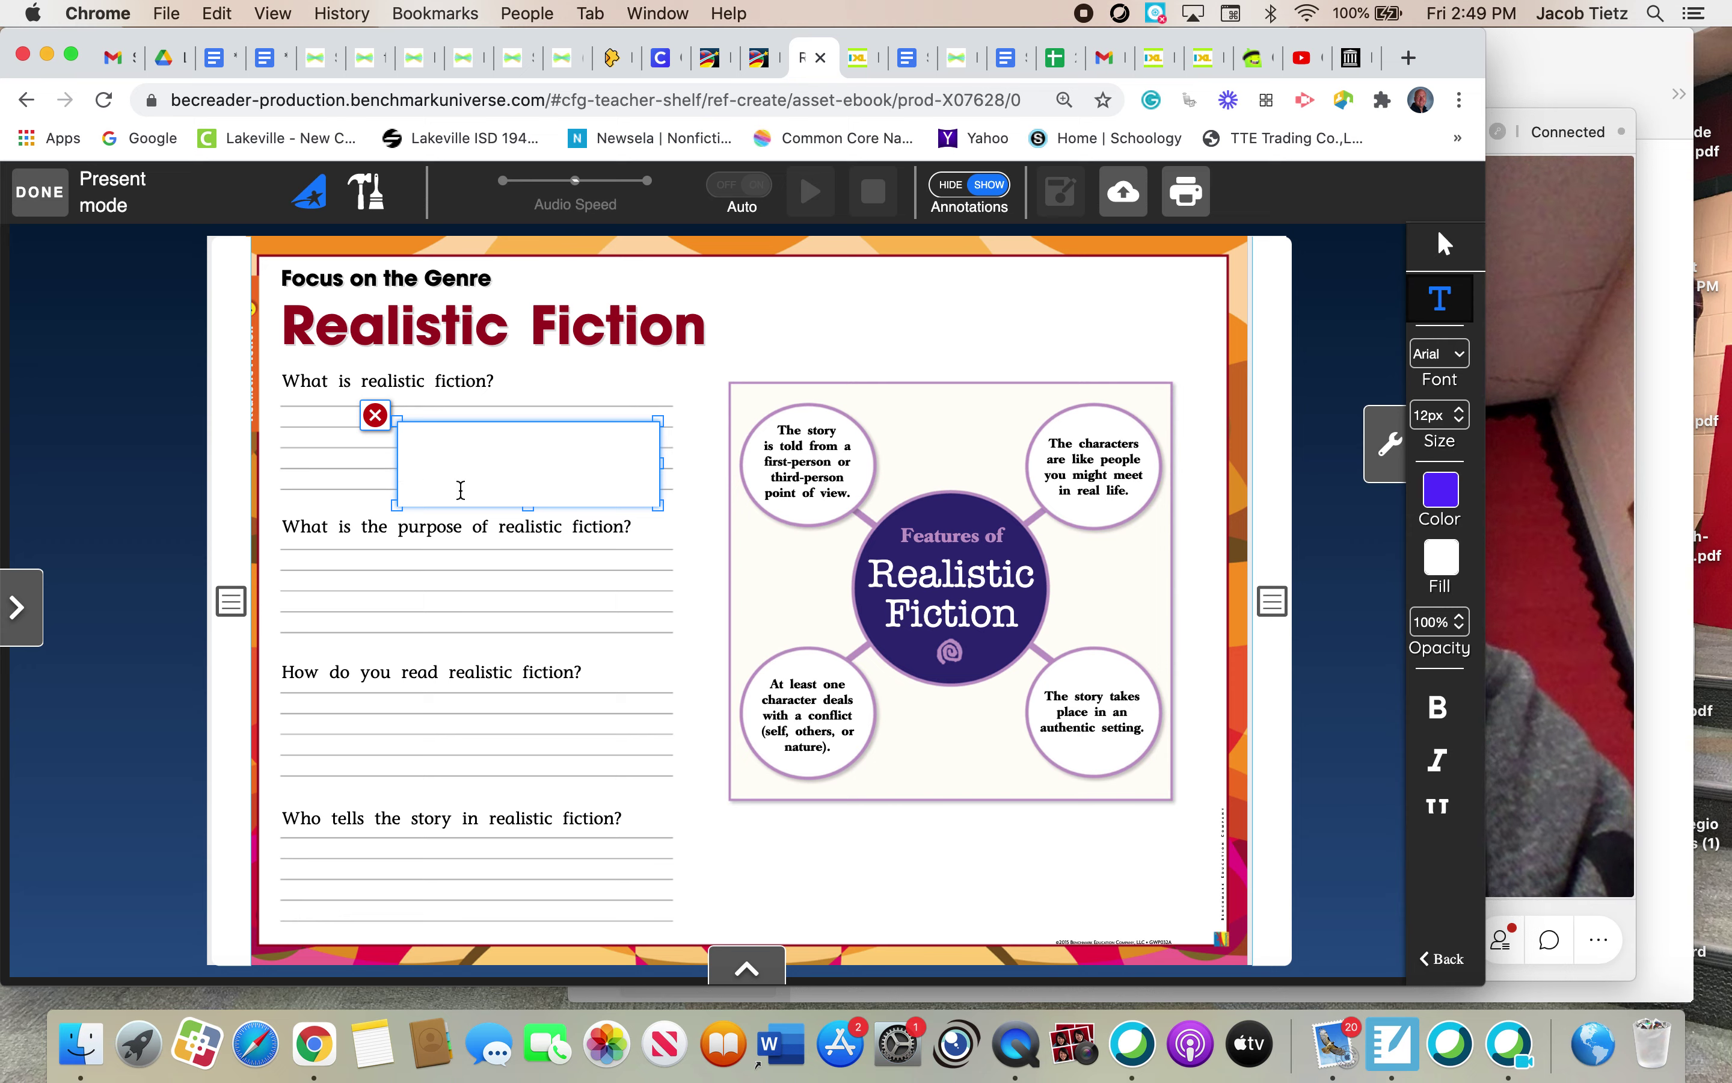
pyautogui.click(505, 473)
pyautogui.click(375, 415)
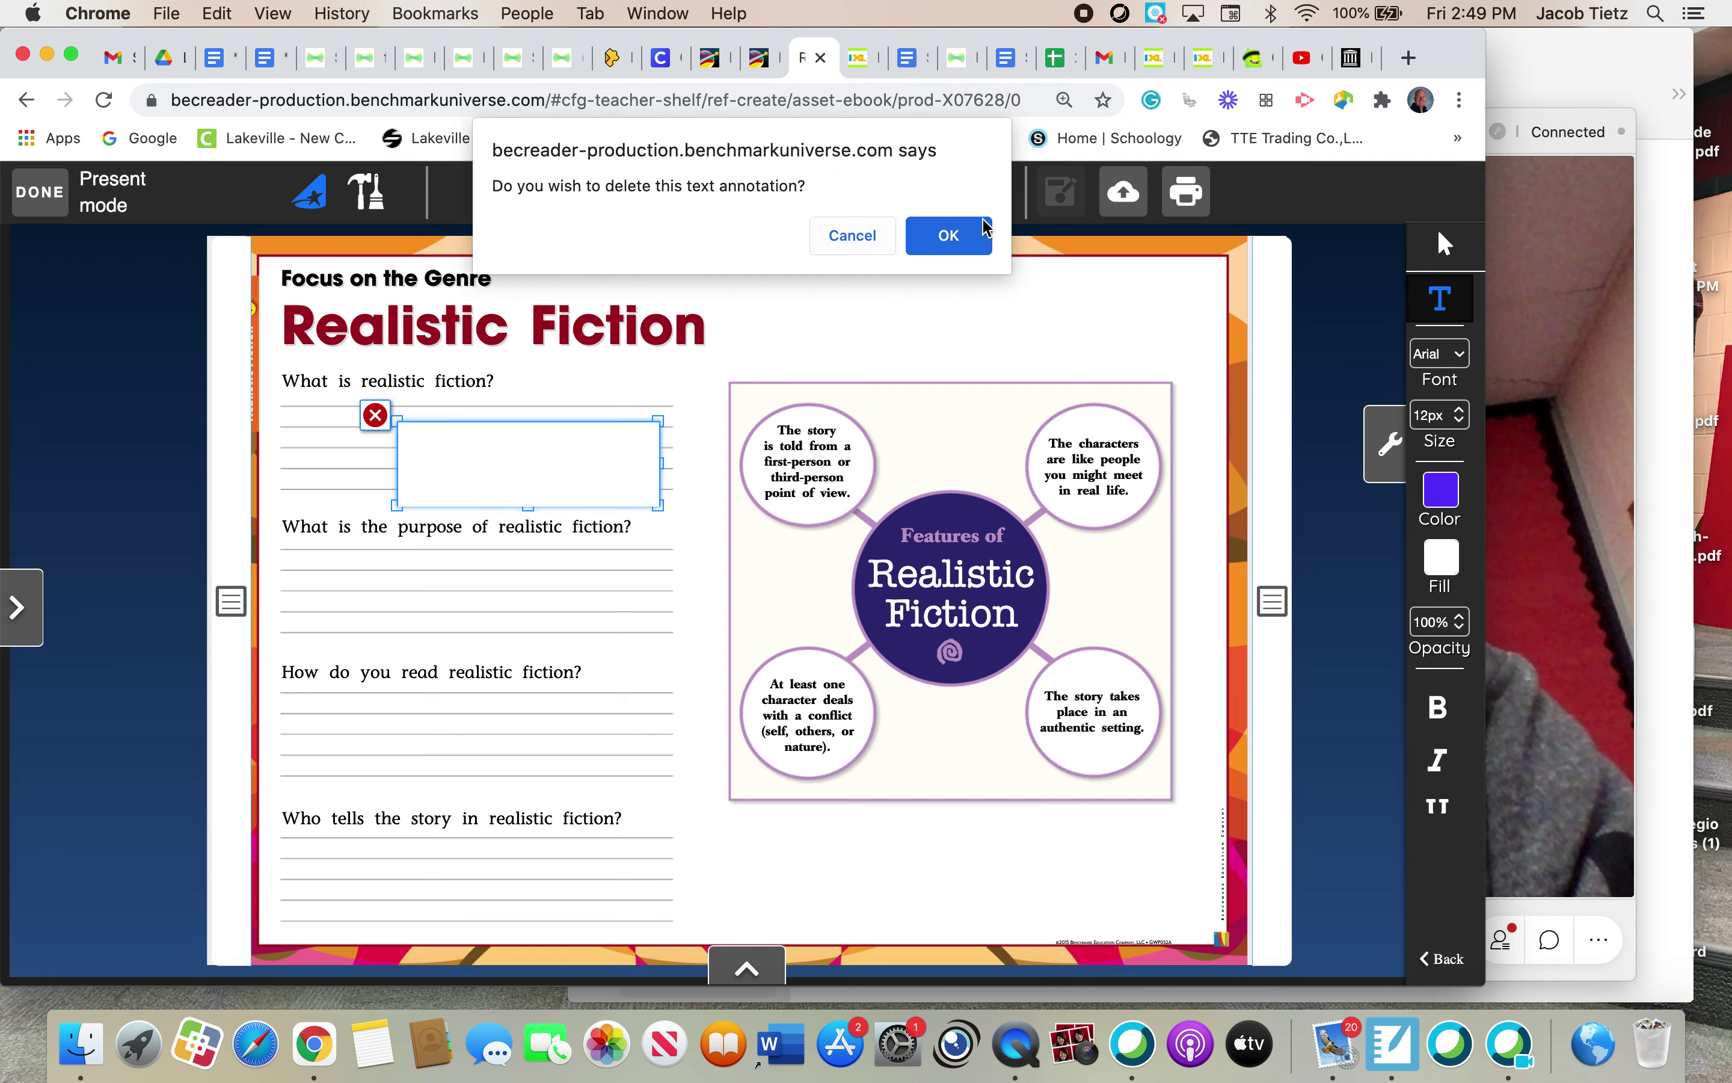
pyautogui.click(949, 232)
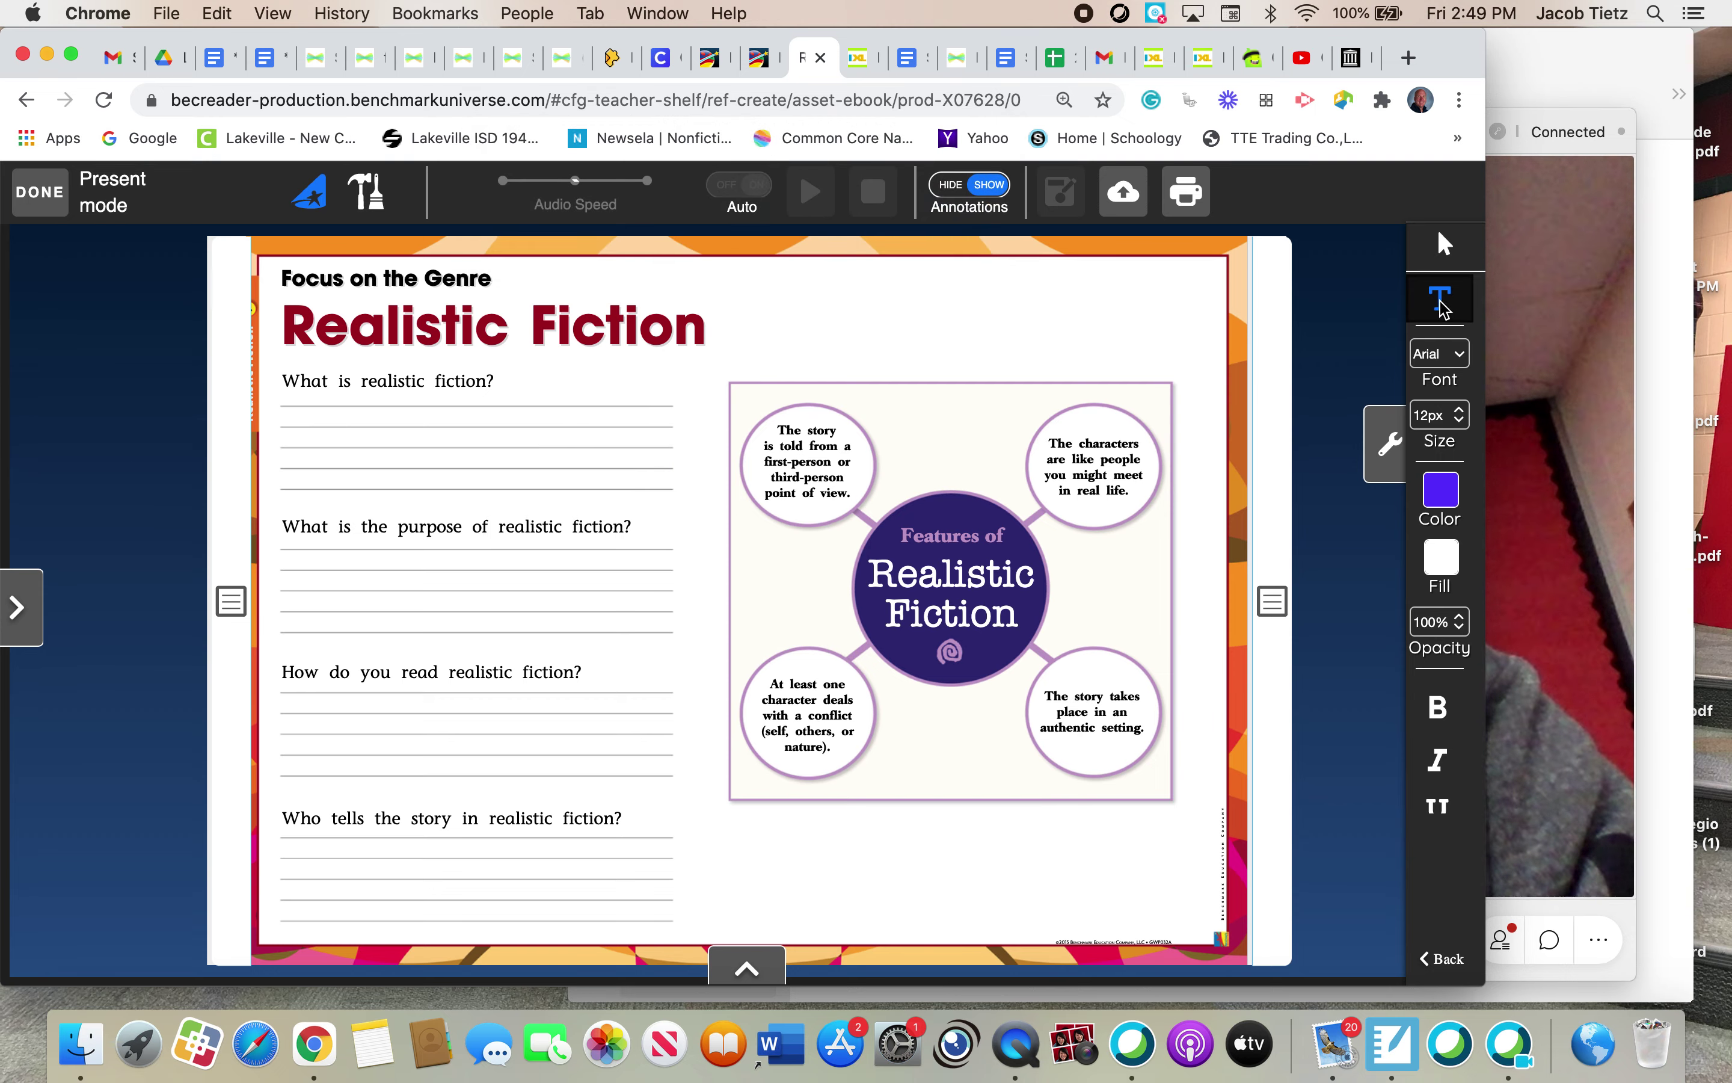
# - Place a text box under 'What is realistic fiction?' and stretch it wider and taller over the answer lines
pyautogui.click(304, 424)
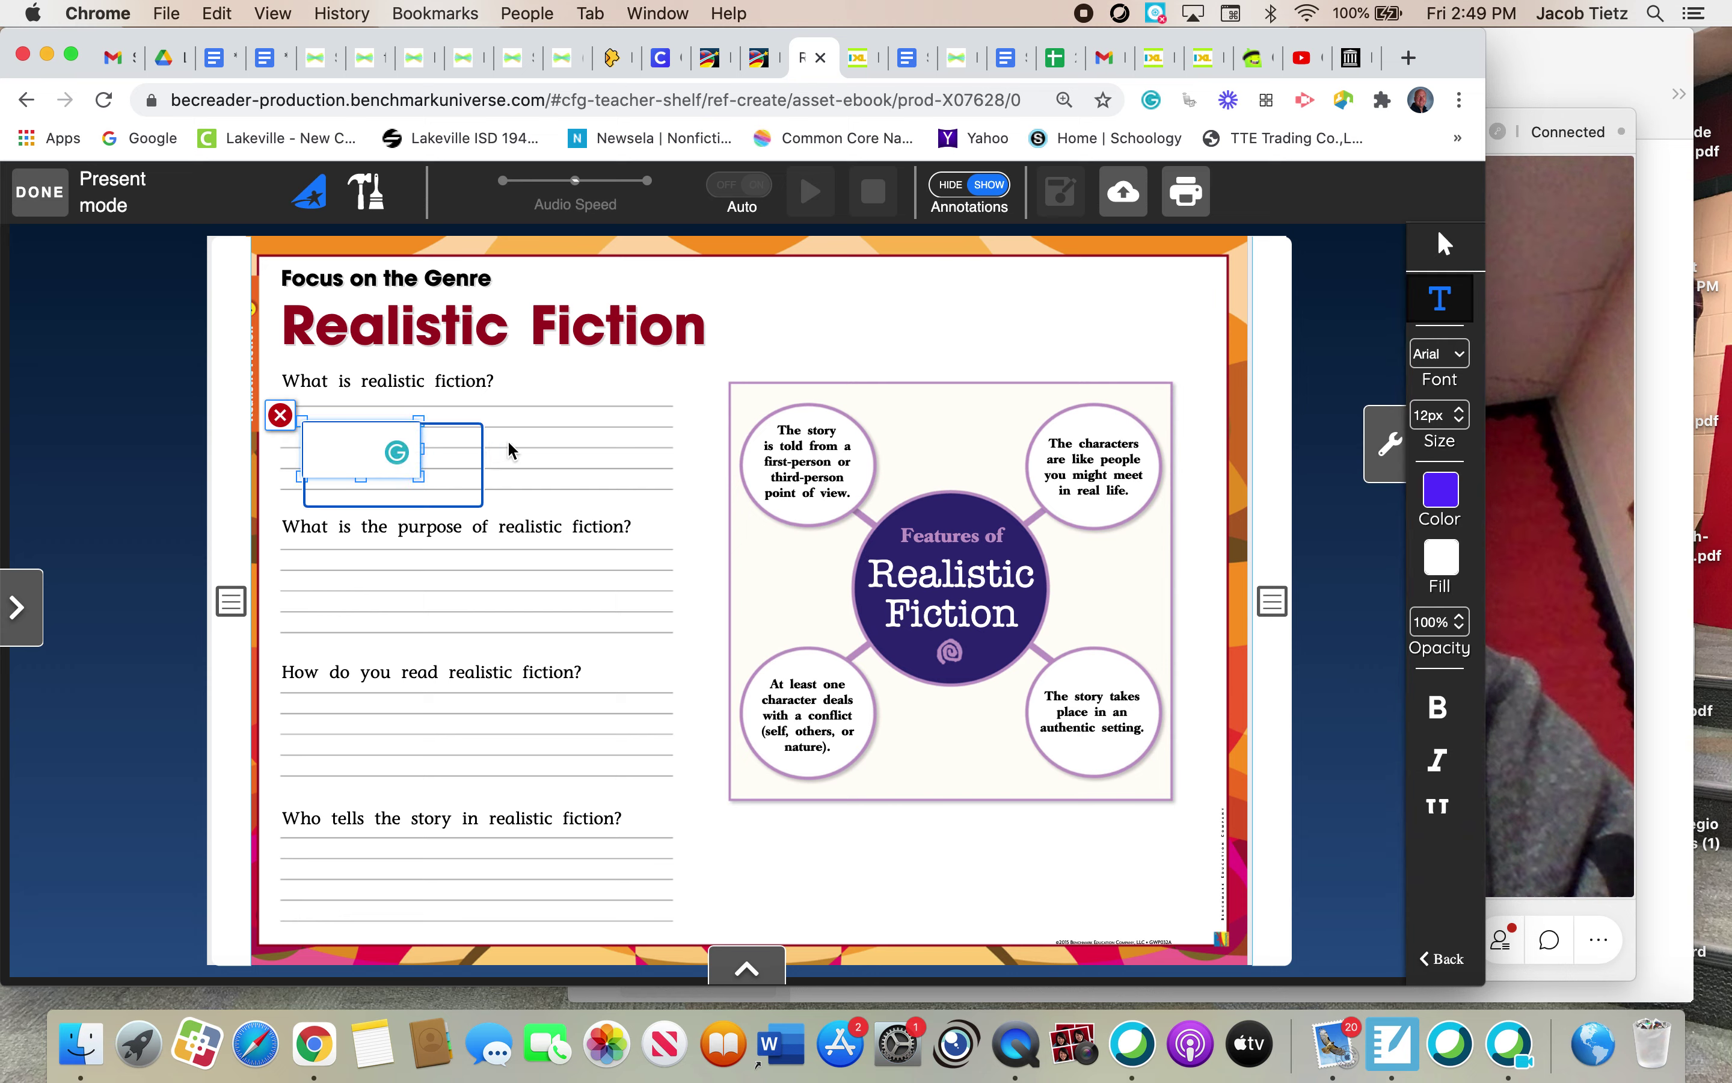
pyautogui.click(473, 447)
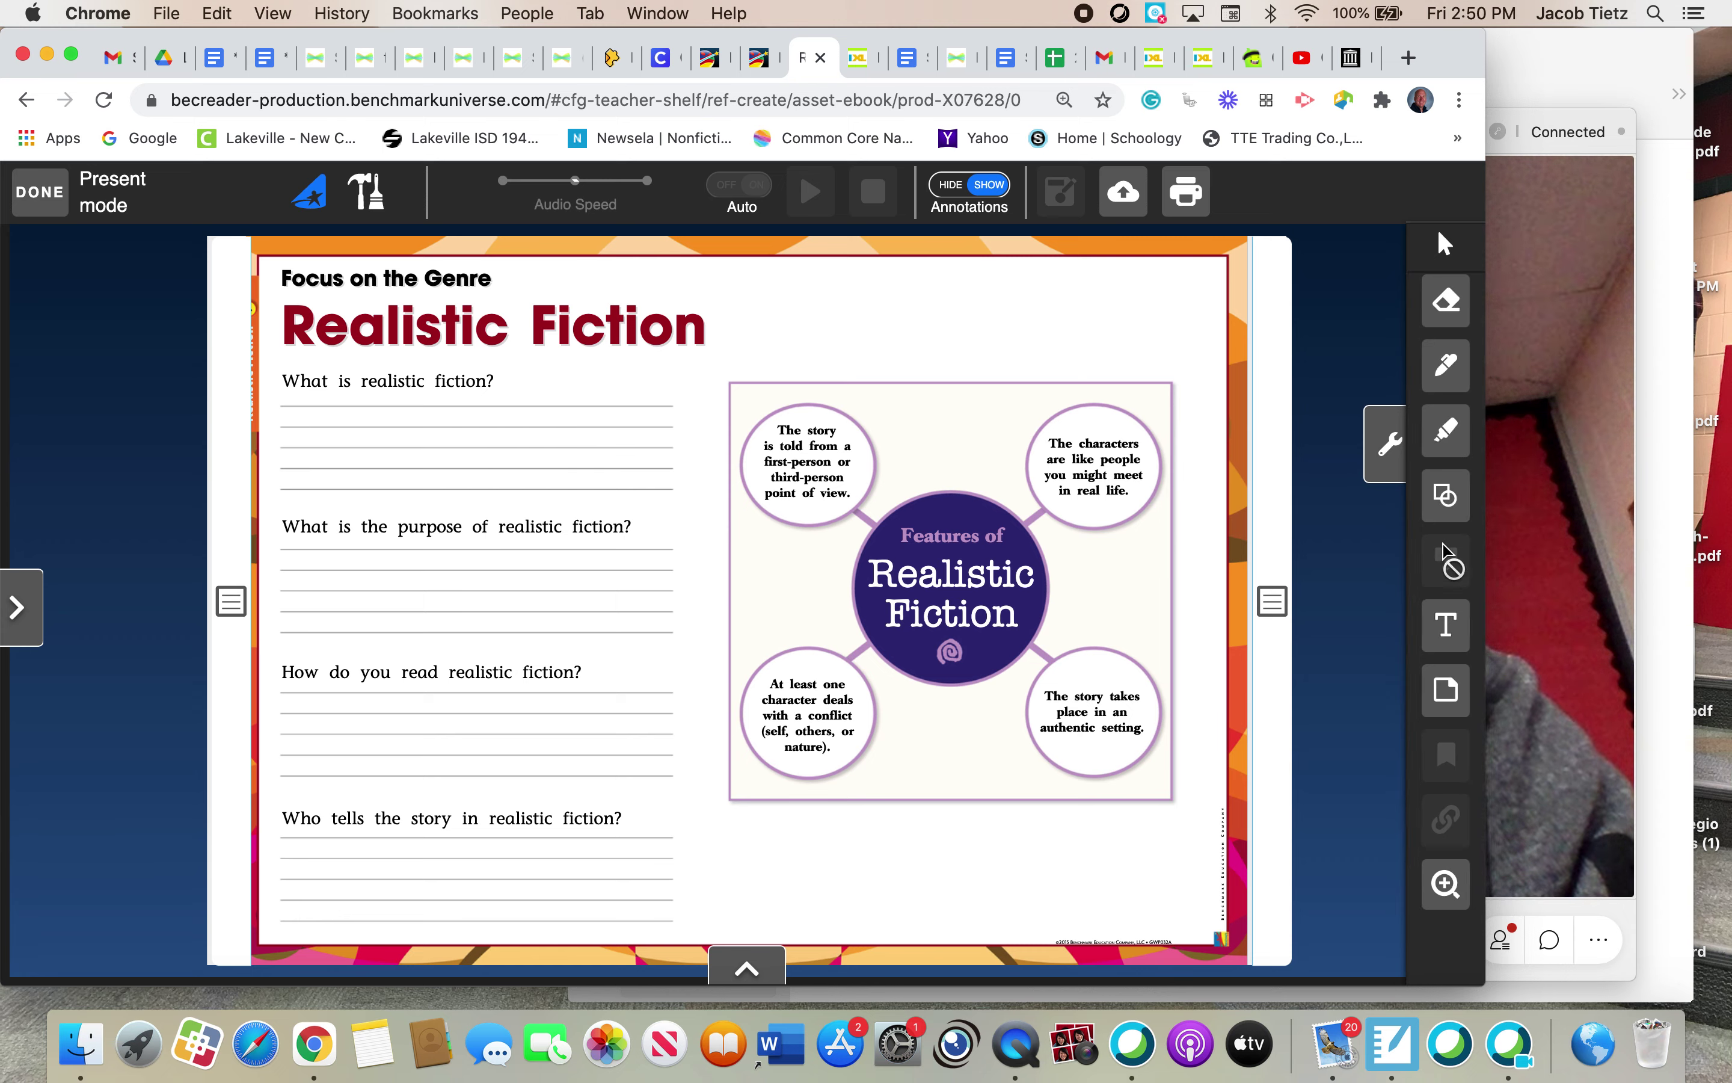
pyautogui.click(1446, 624)
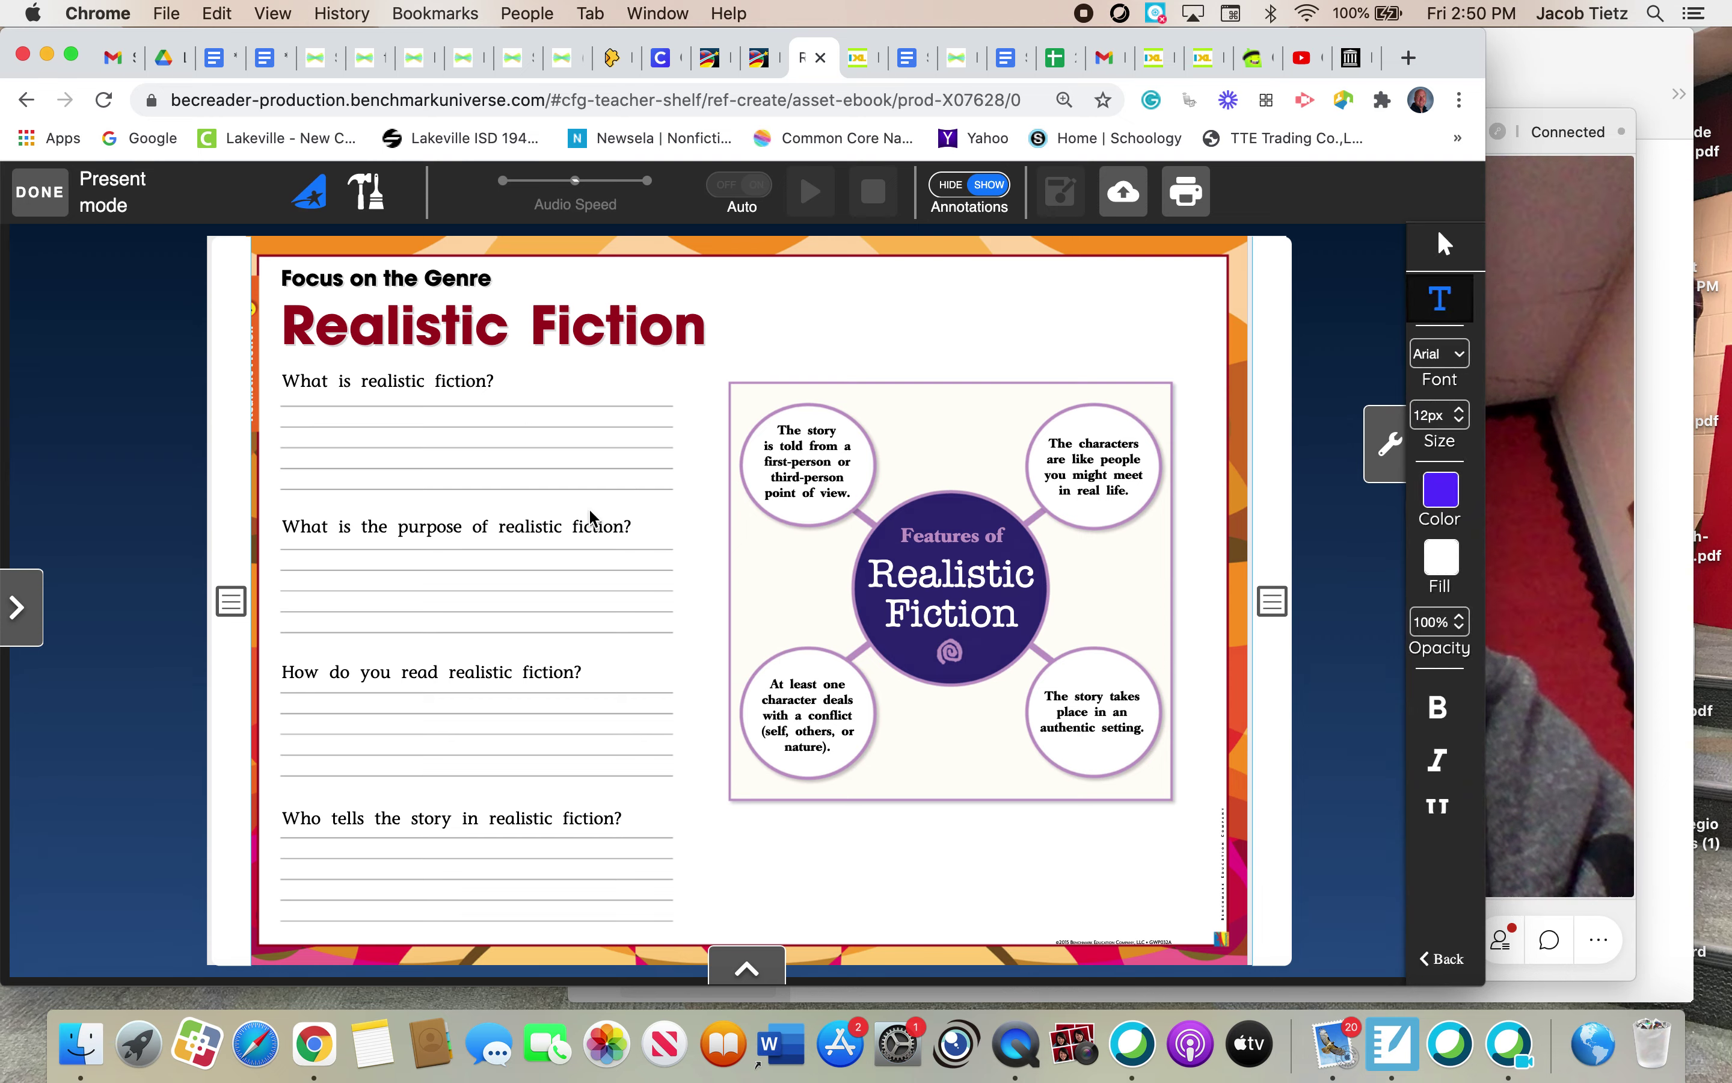
pyautogui.click(300, 406)
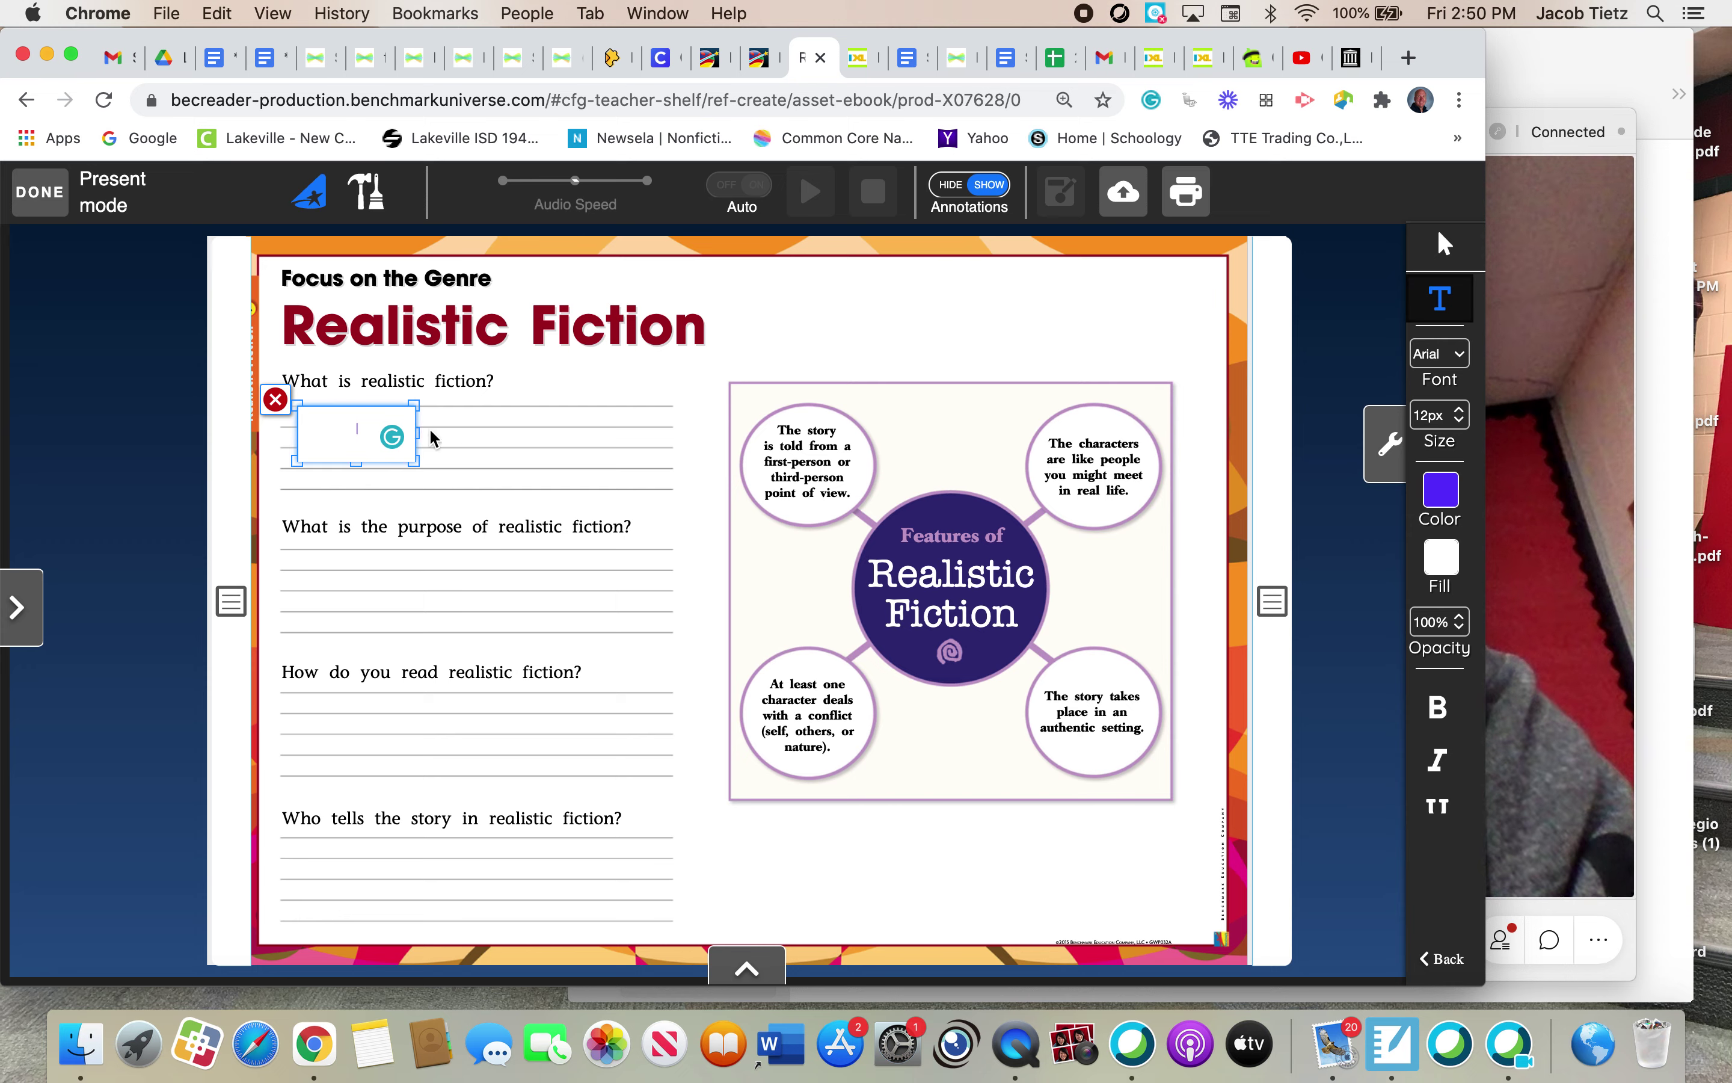
pyautogui.moveTo(419, 432); pyautogui.dragTo(549, 429)
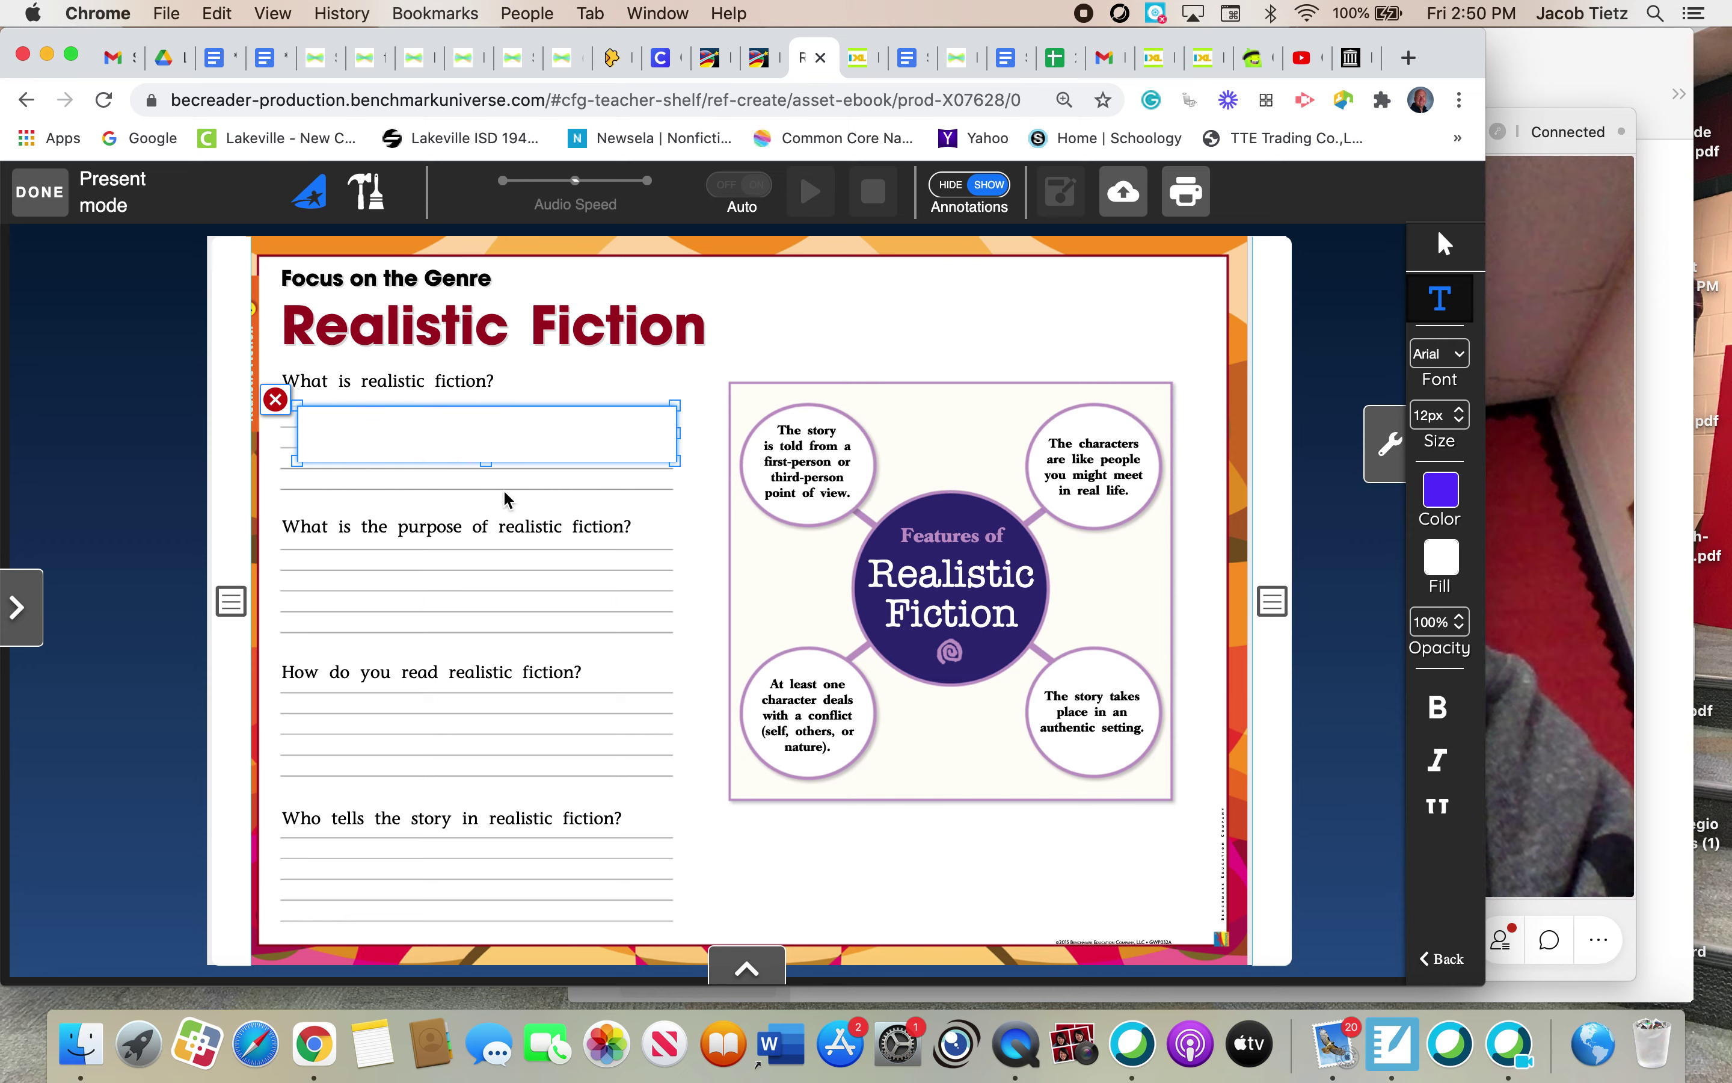
pyautogui.moveTo(488, 465); pyautogui.dragTo(490, 500)
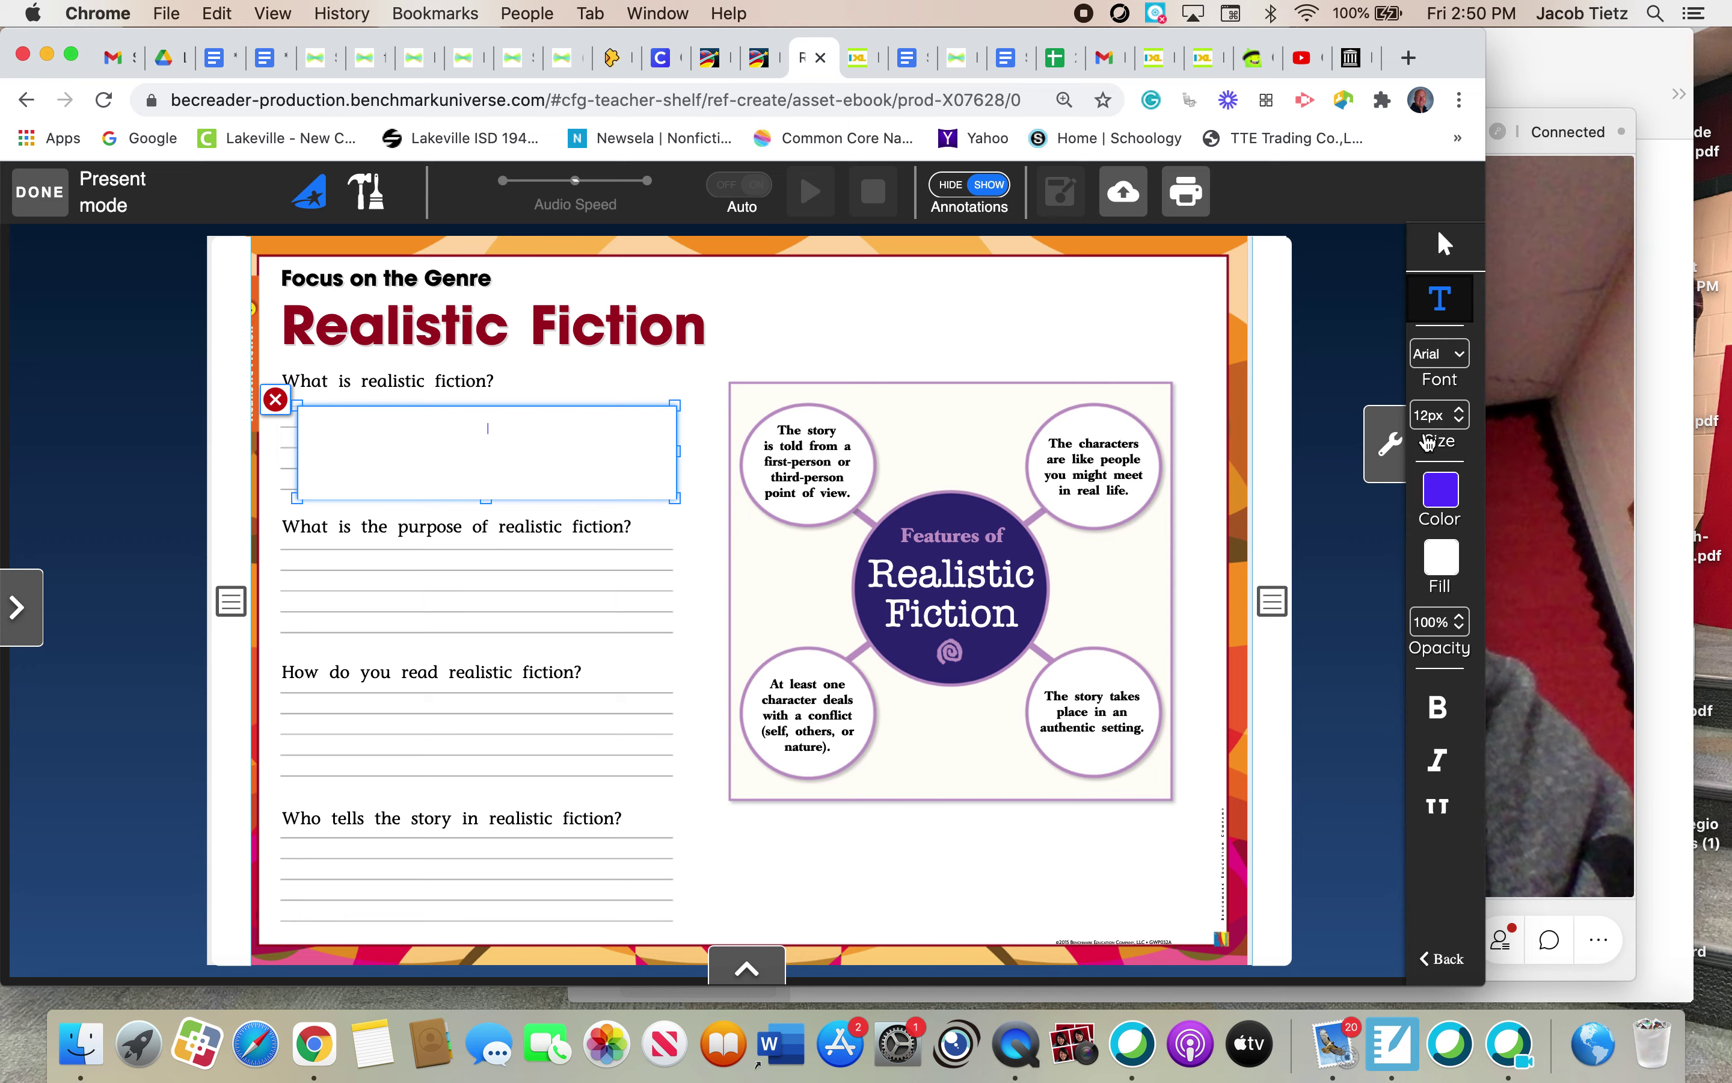
# - Set the annotation text size to 14px
pyautogui.click(1464, 419)
pyautogui.click(1457, 433)
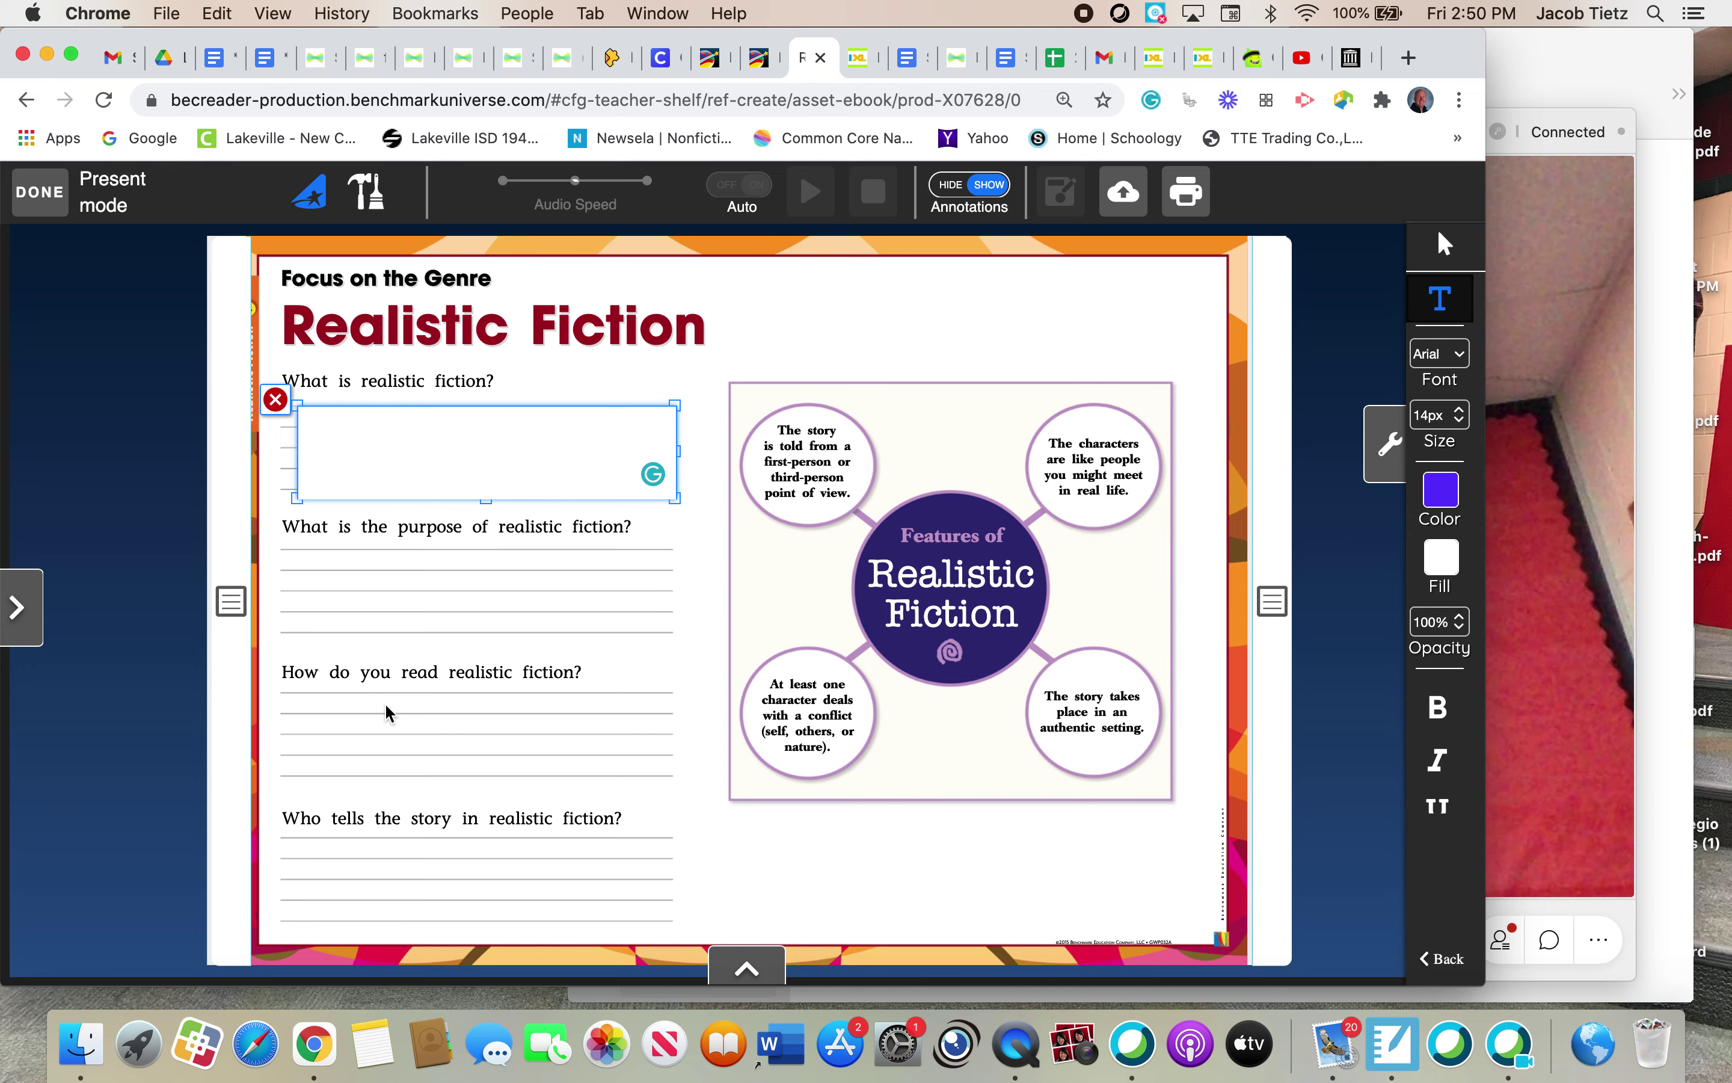
pyautogui.write('thur')
pyautogui.press('BackSpace')
pyautogui.press('BackSpace')
pyautogui.press('BackSpace')
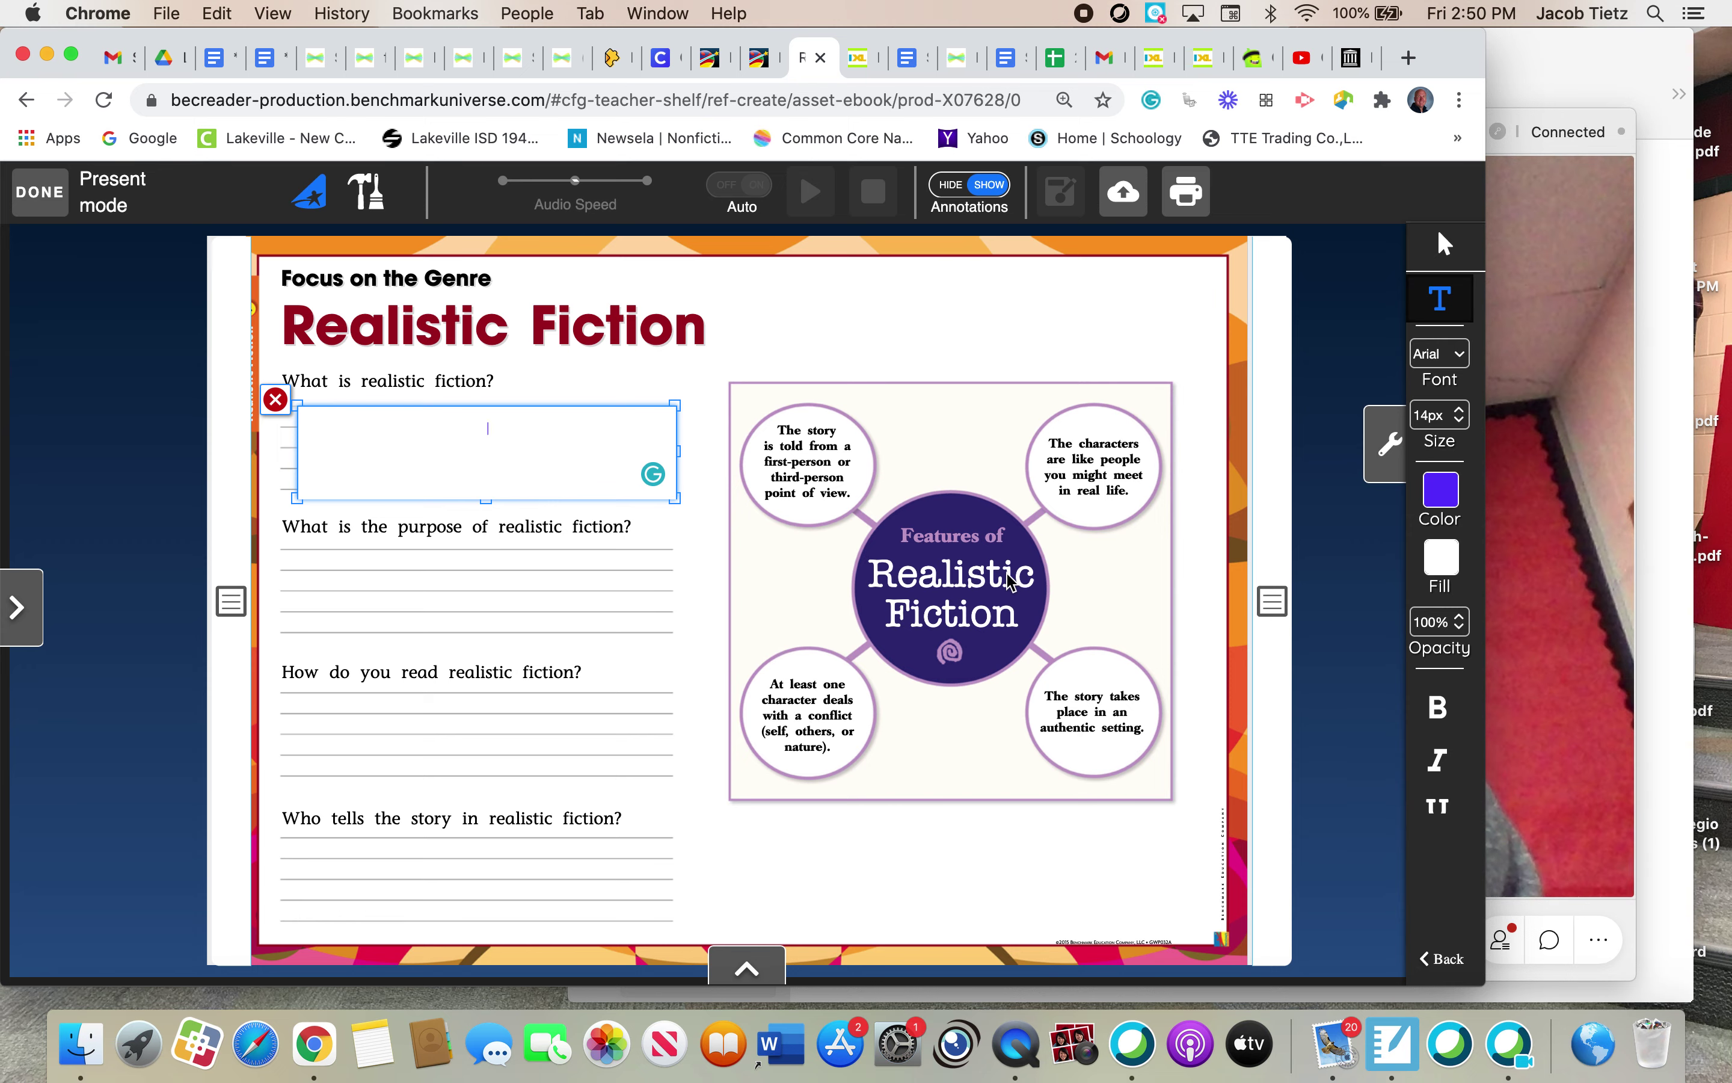
pyautogui.click(1459, 422)
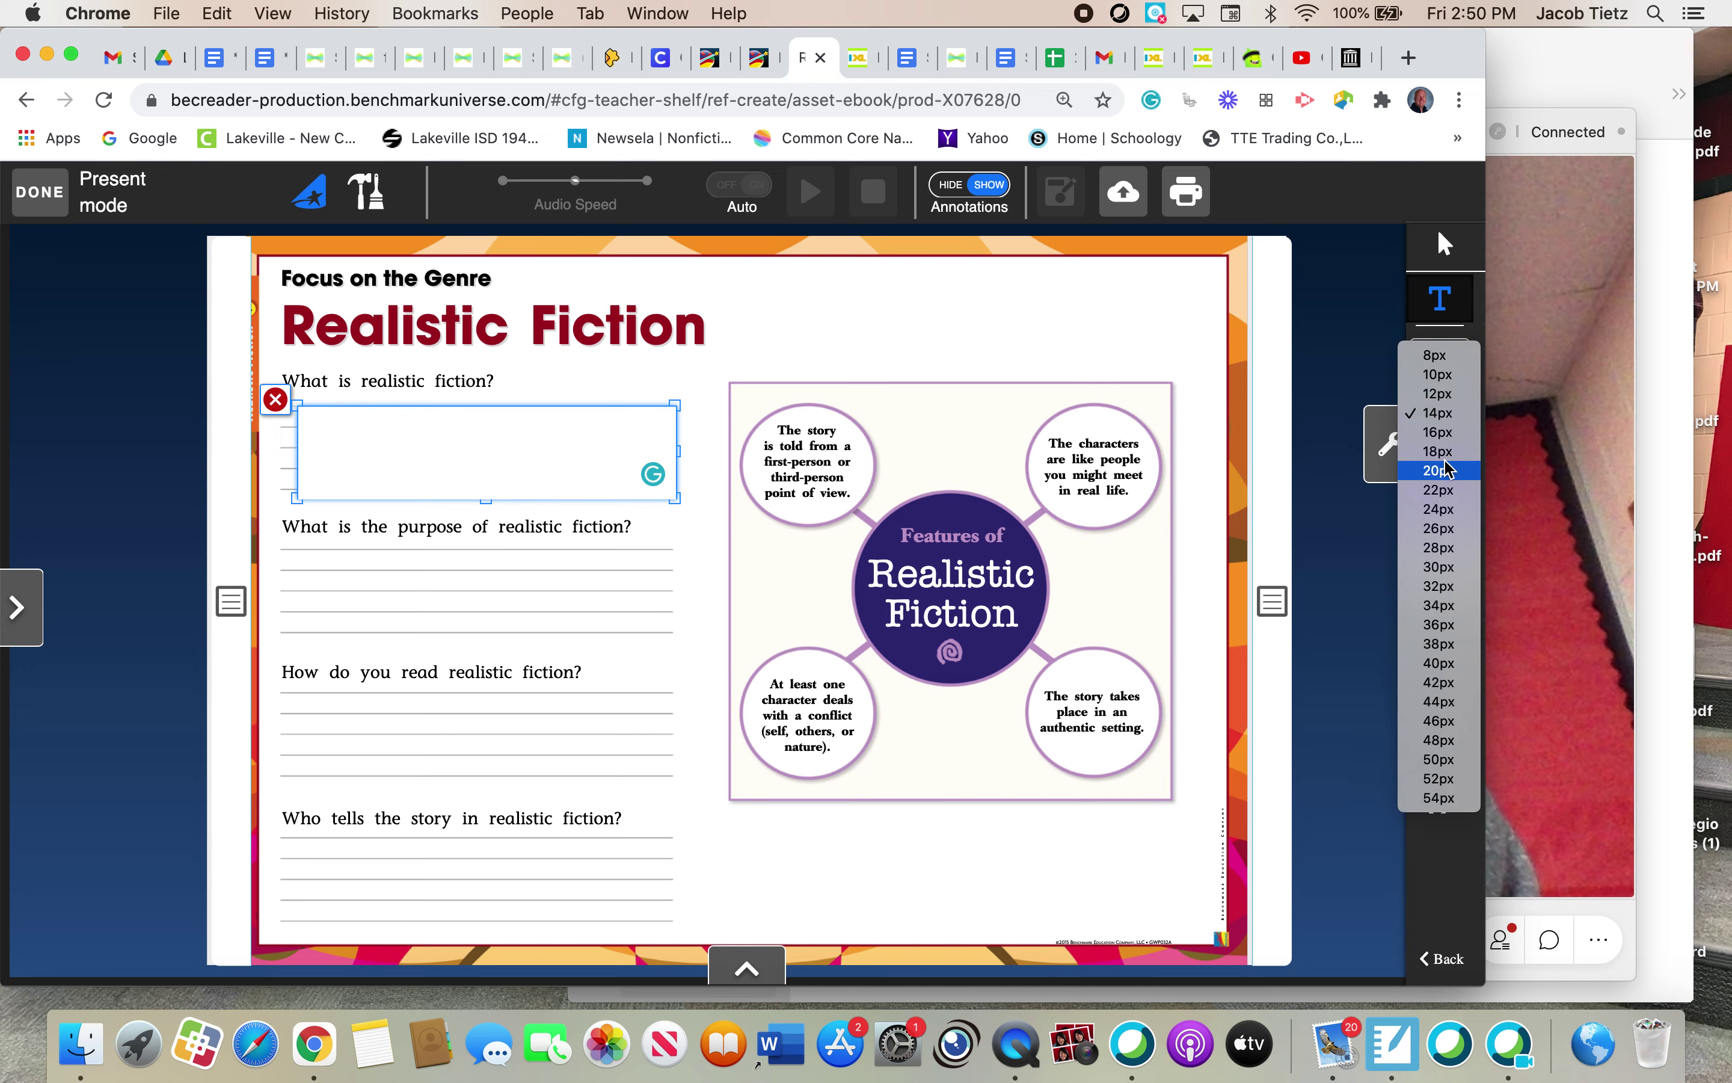
# - Switch to 20px text and type 'A genre that features characters and plots that could'
pyautogui.click(1450, 470)
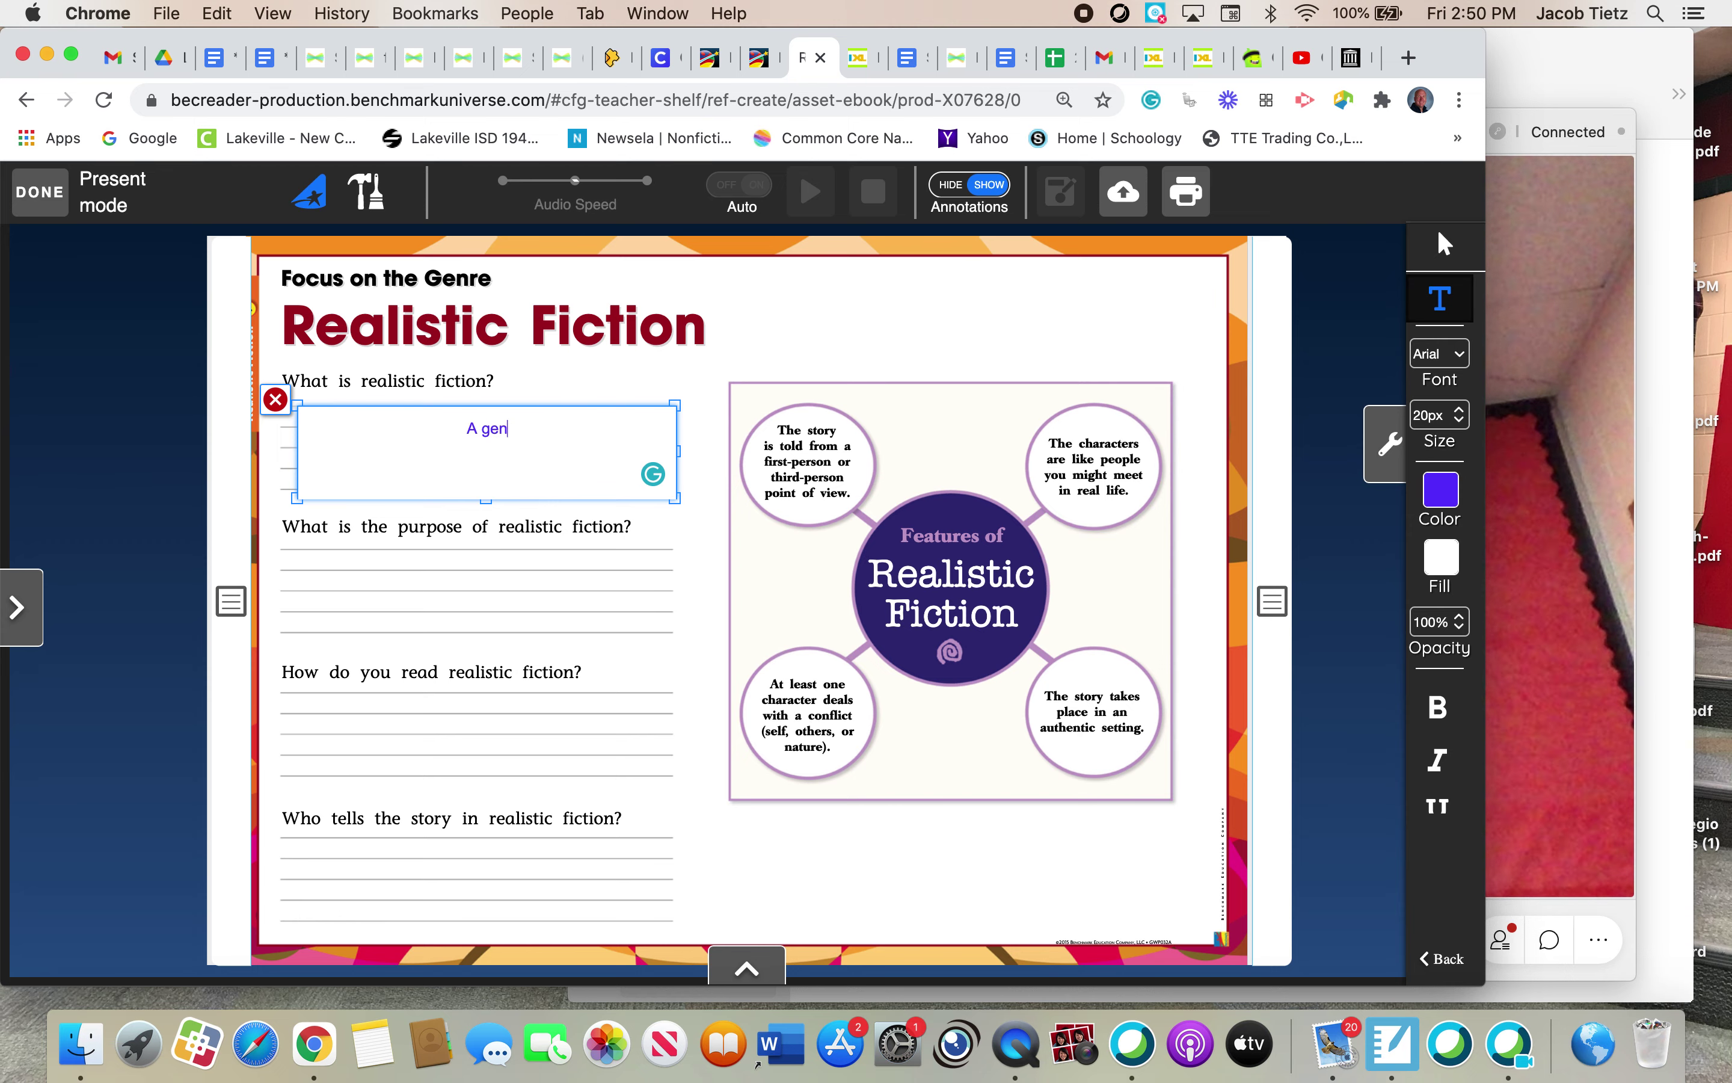
pyautogui.write('A genre that feate')
pyautogui.press('BackSpace')
pyautogui.write('ures')
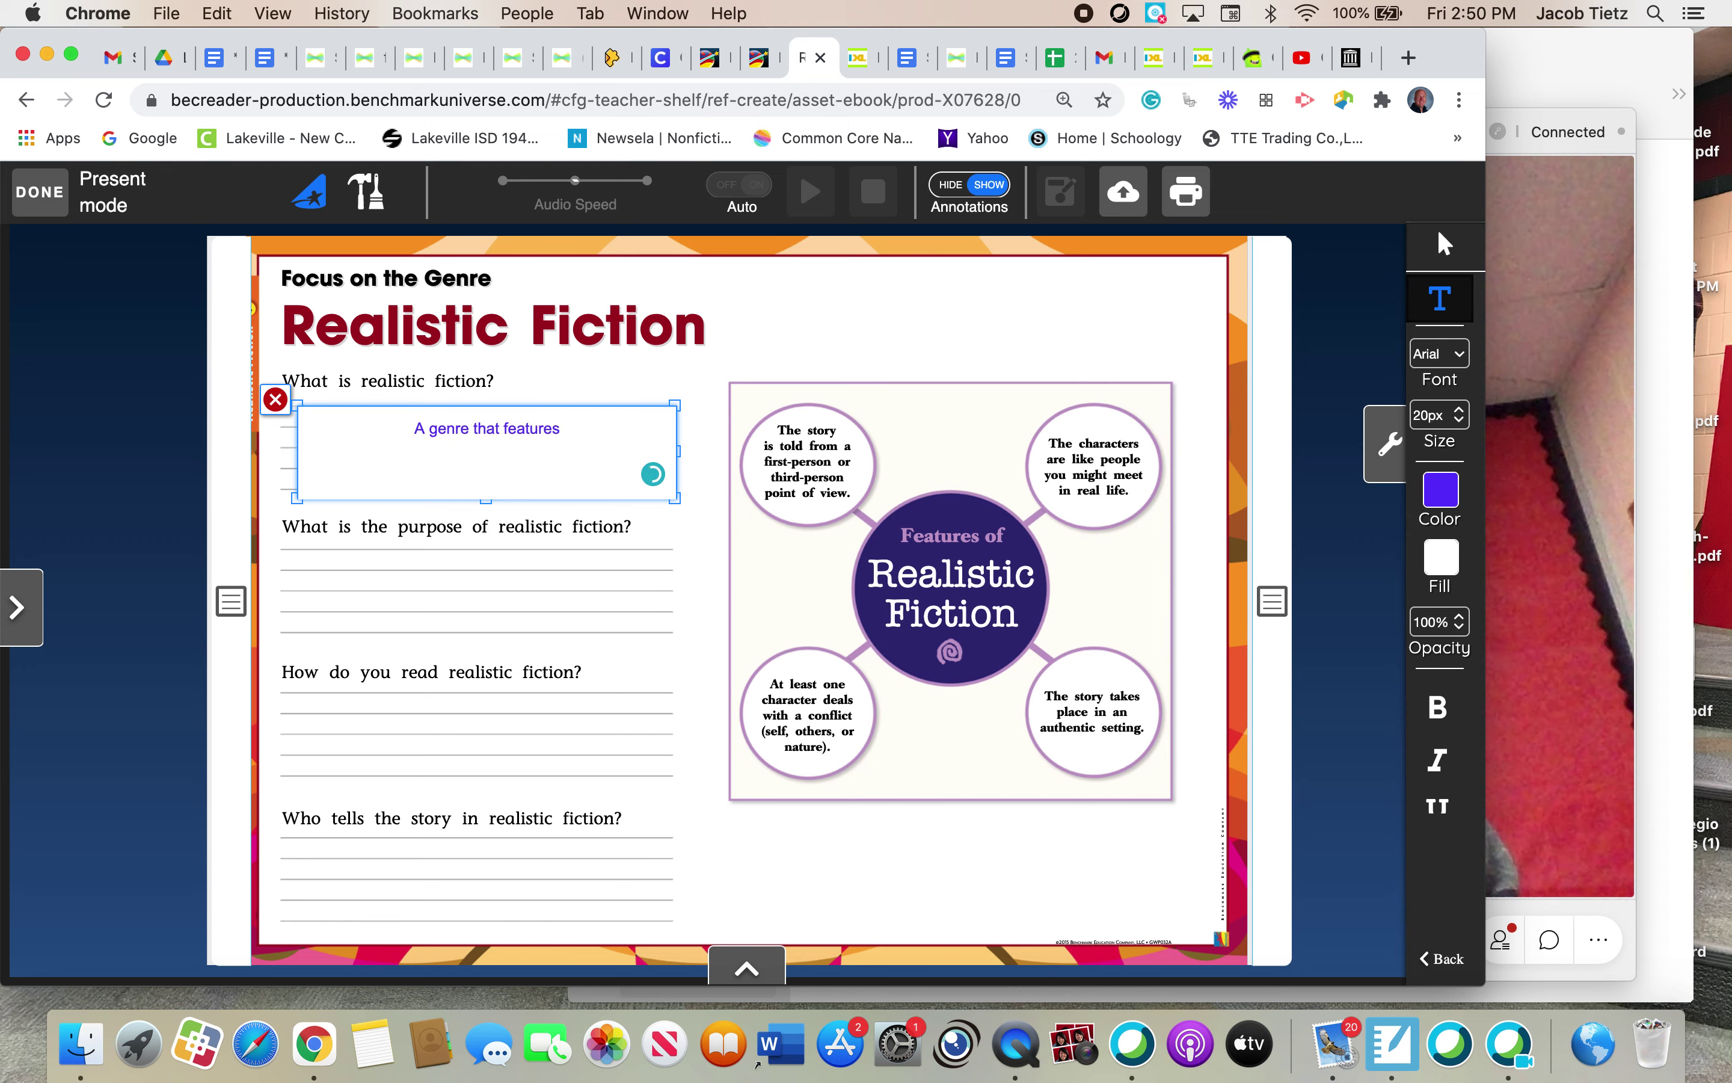
pyautogui.write(' chara')
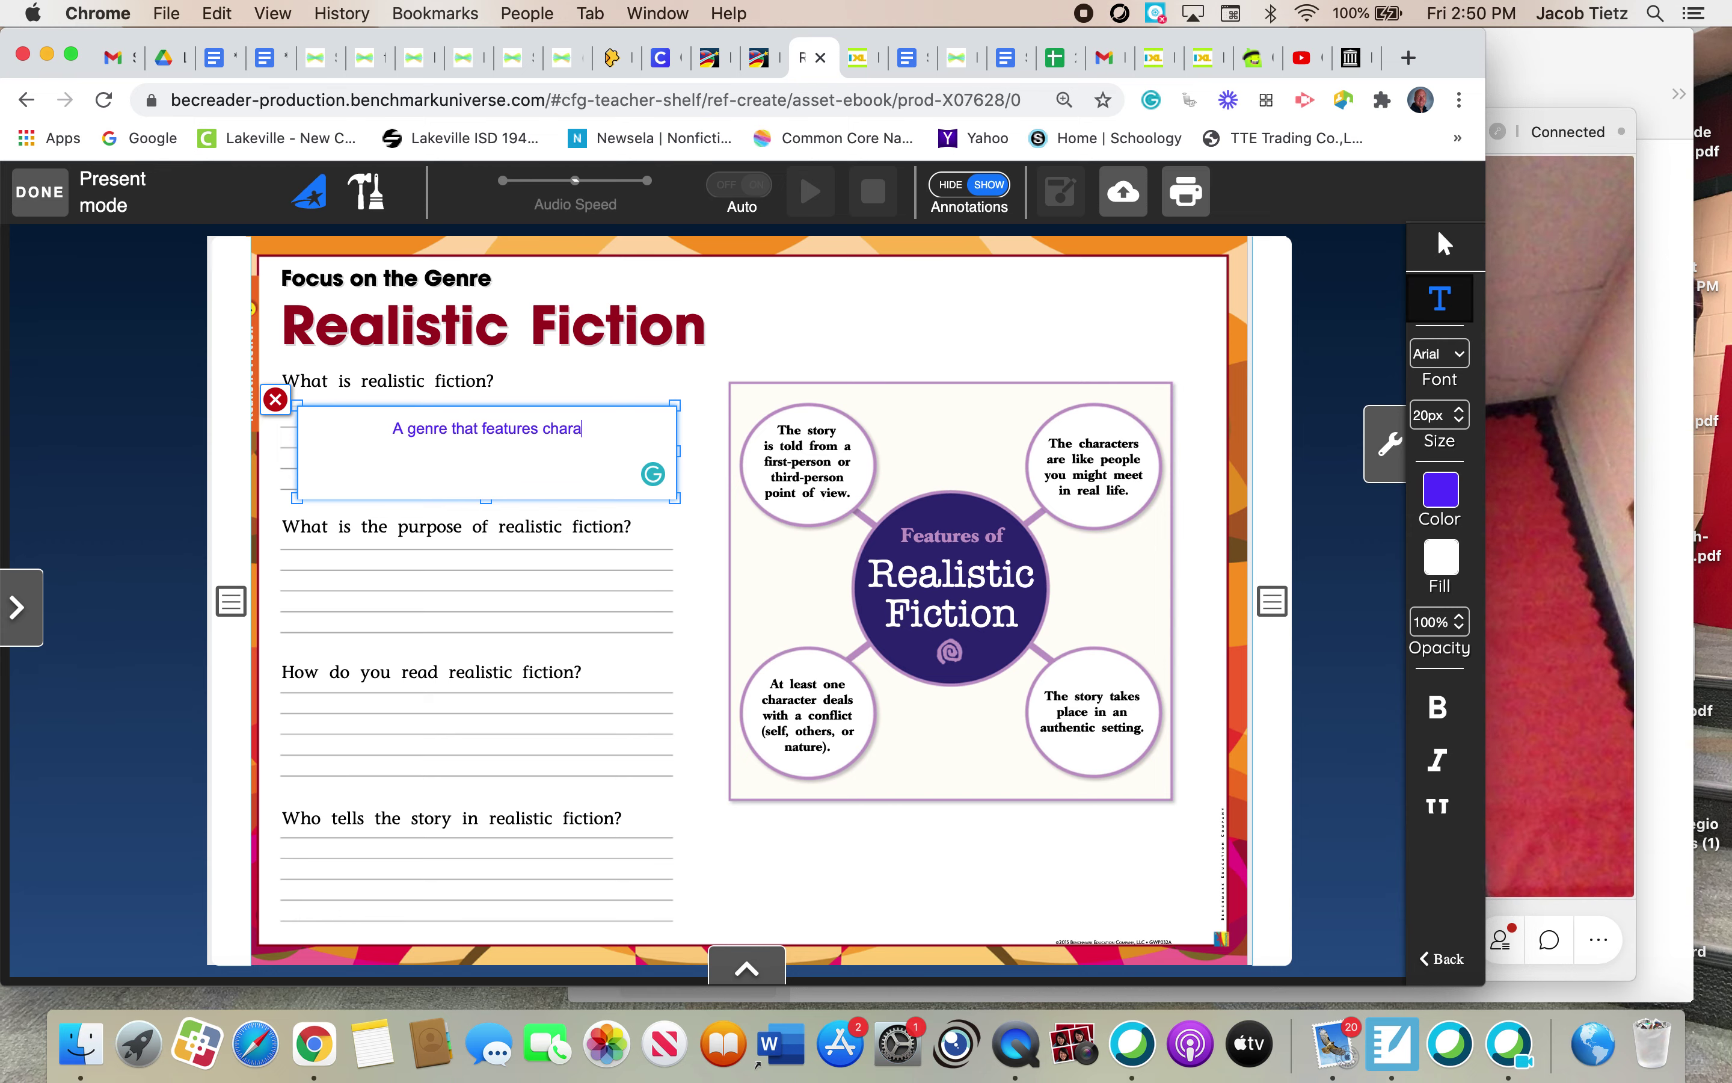
pyautogui.write('cters ale')
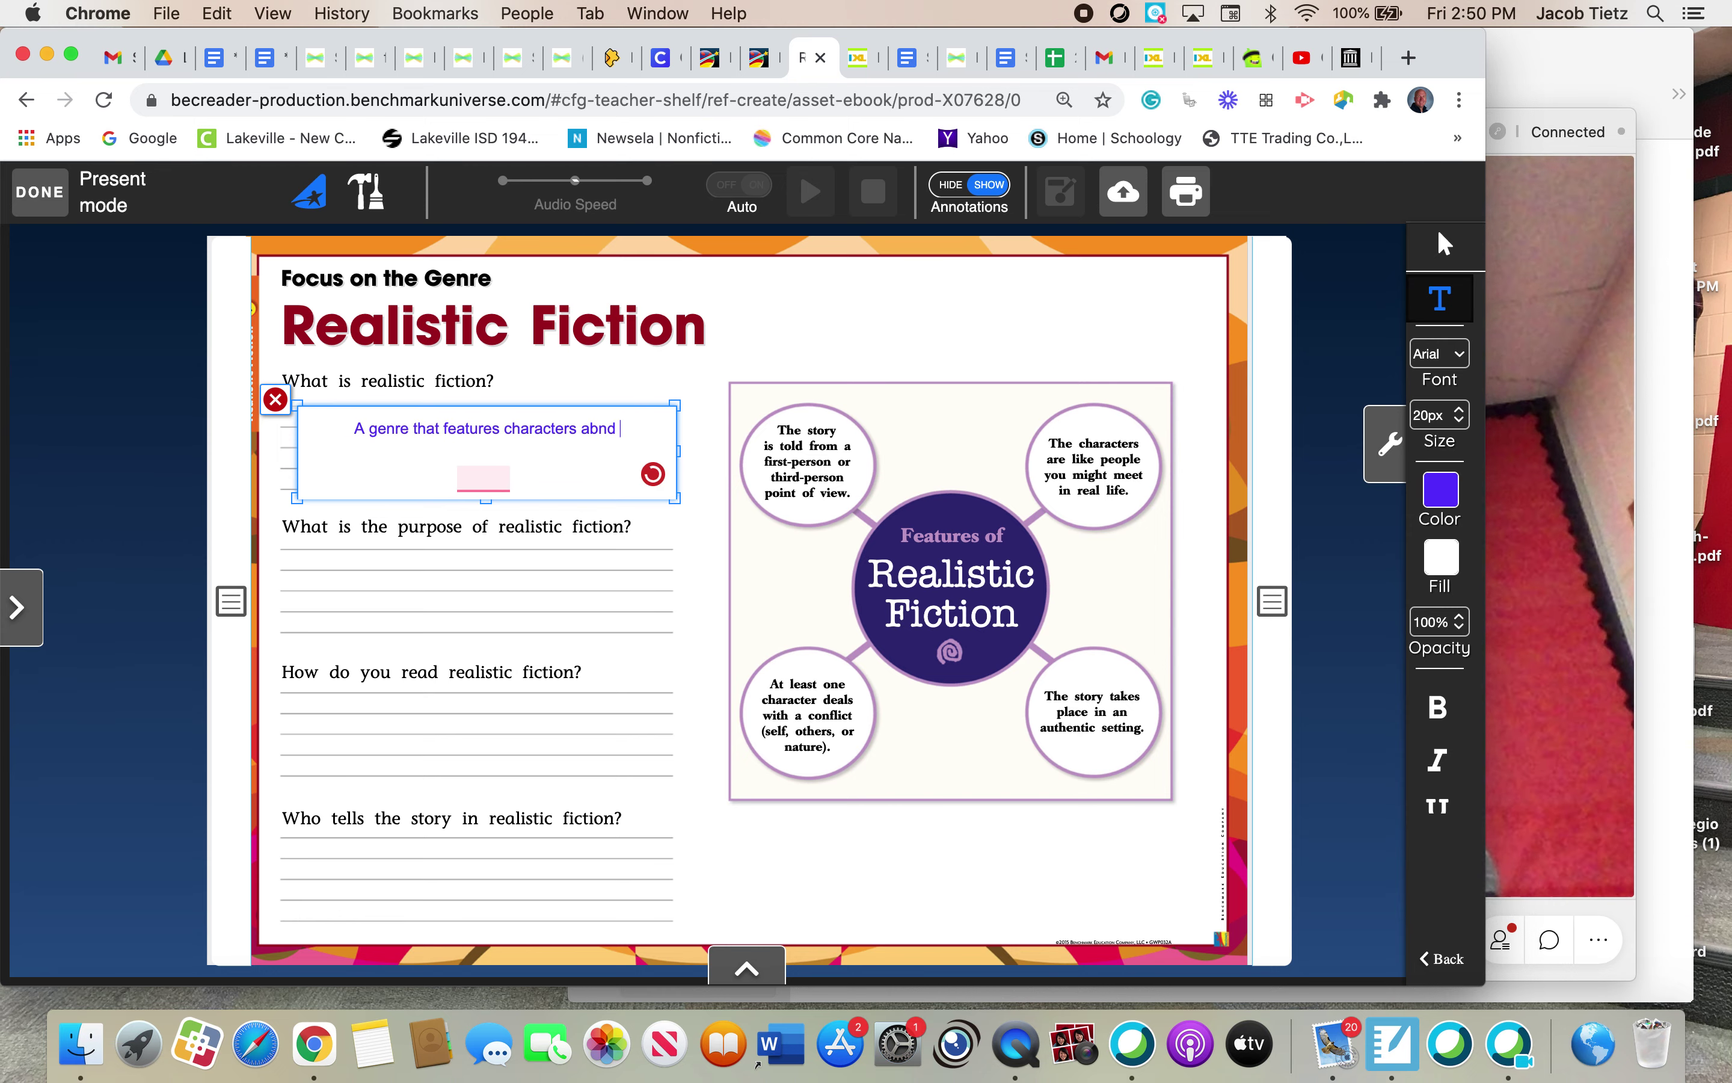
pyautogui.press('BackSpace')
pyautogui.press('BackSpace')
pyautogui.write('nd p')
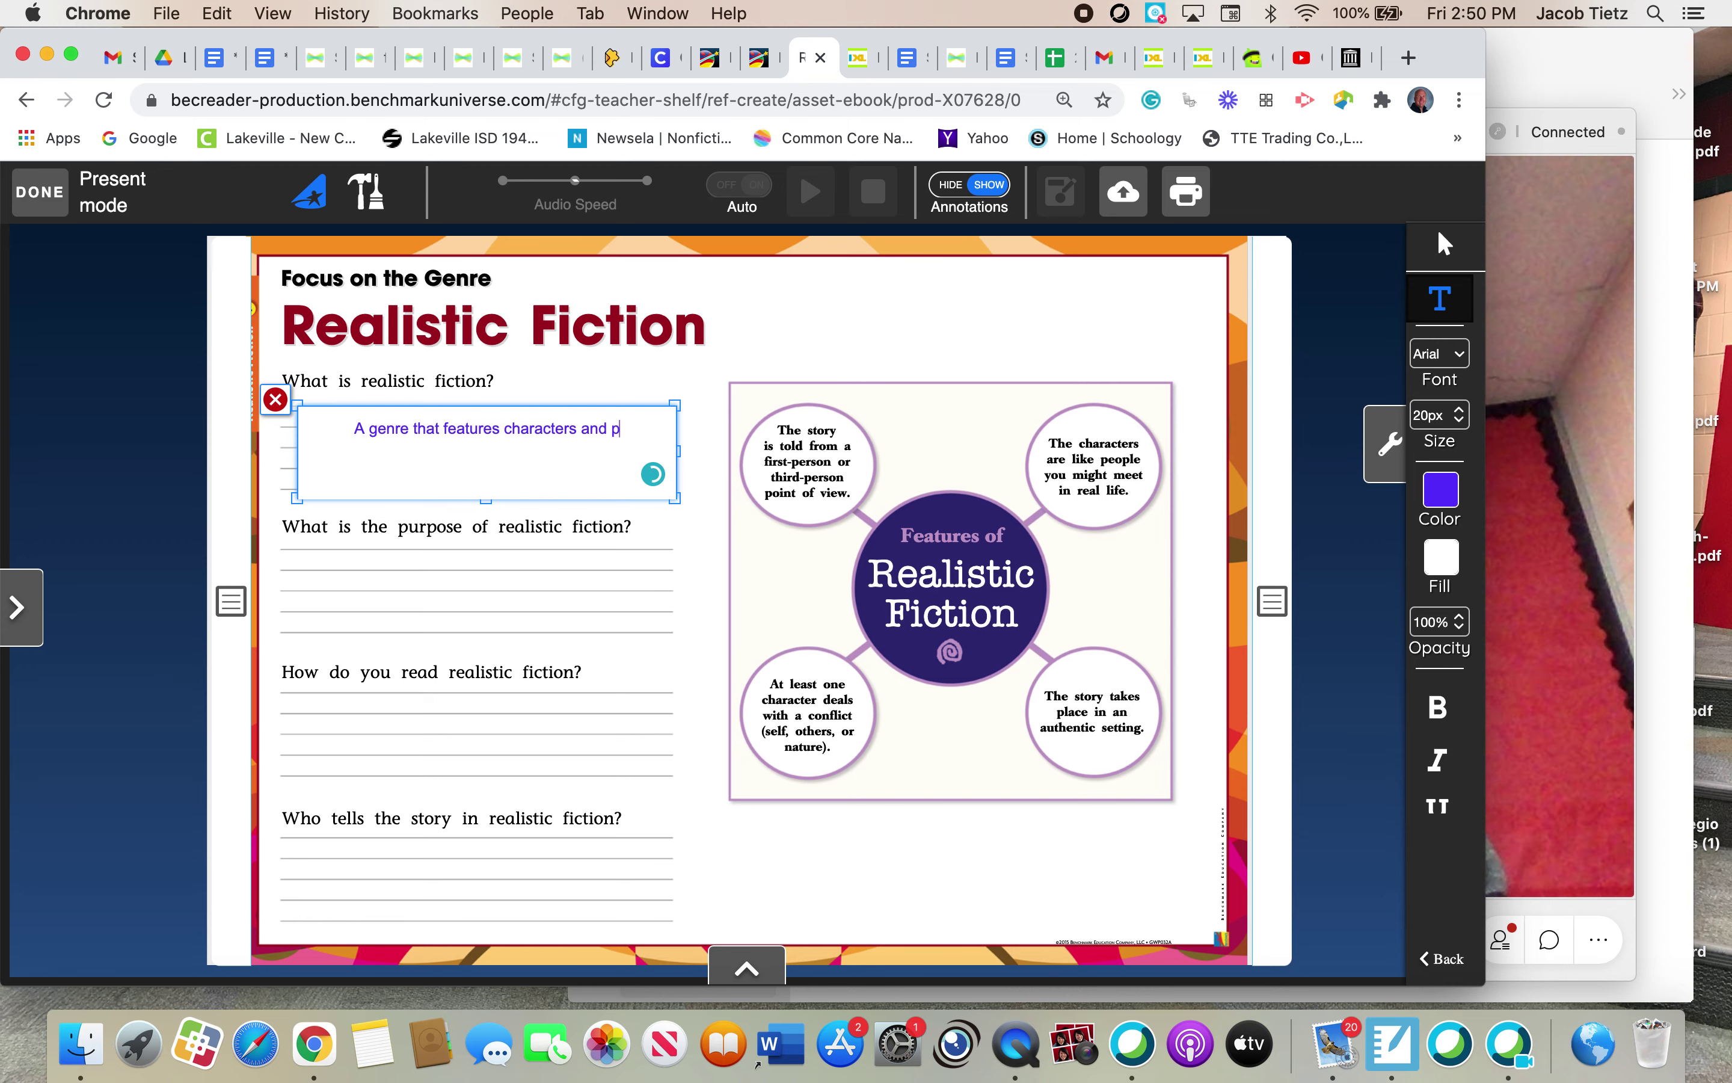
pyautogui.write('lots that could happen in real life.')
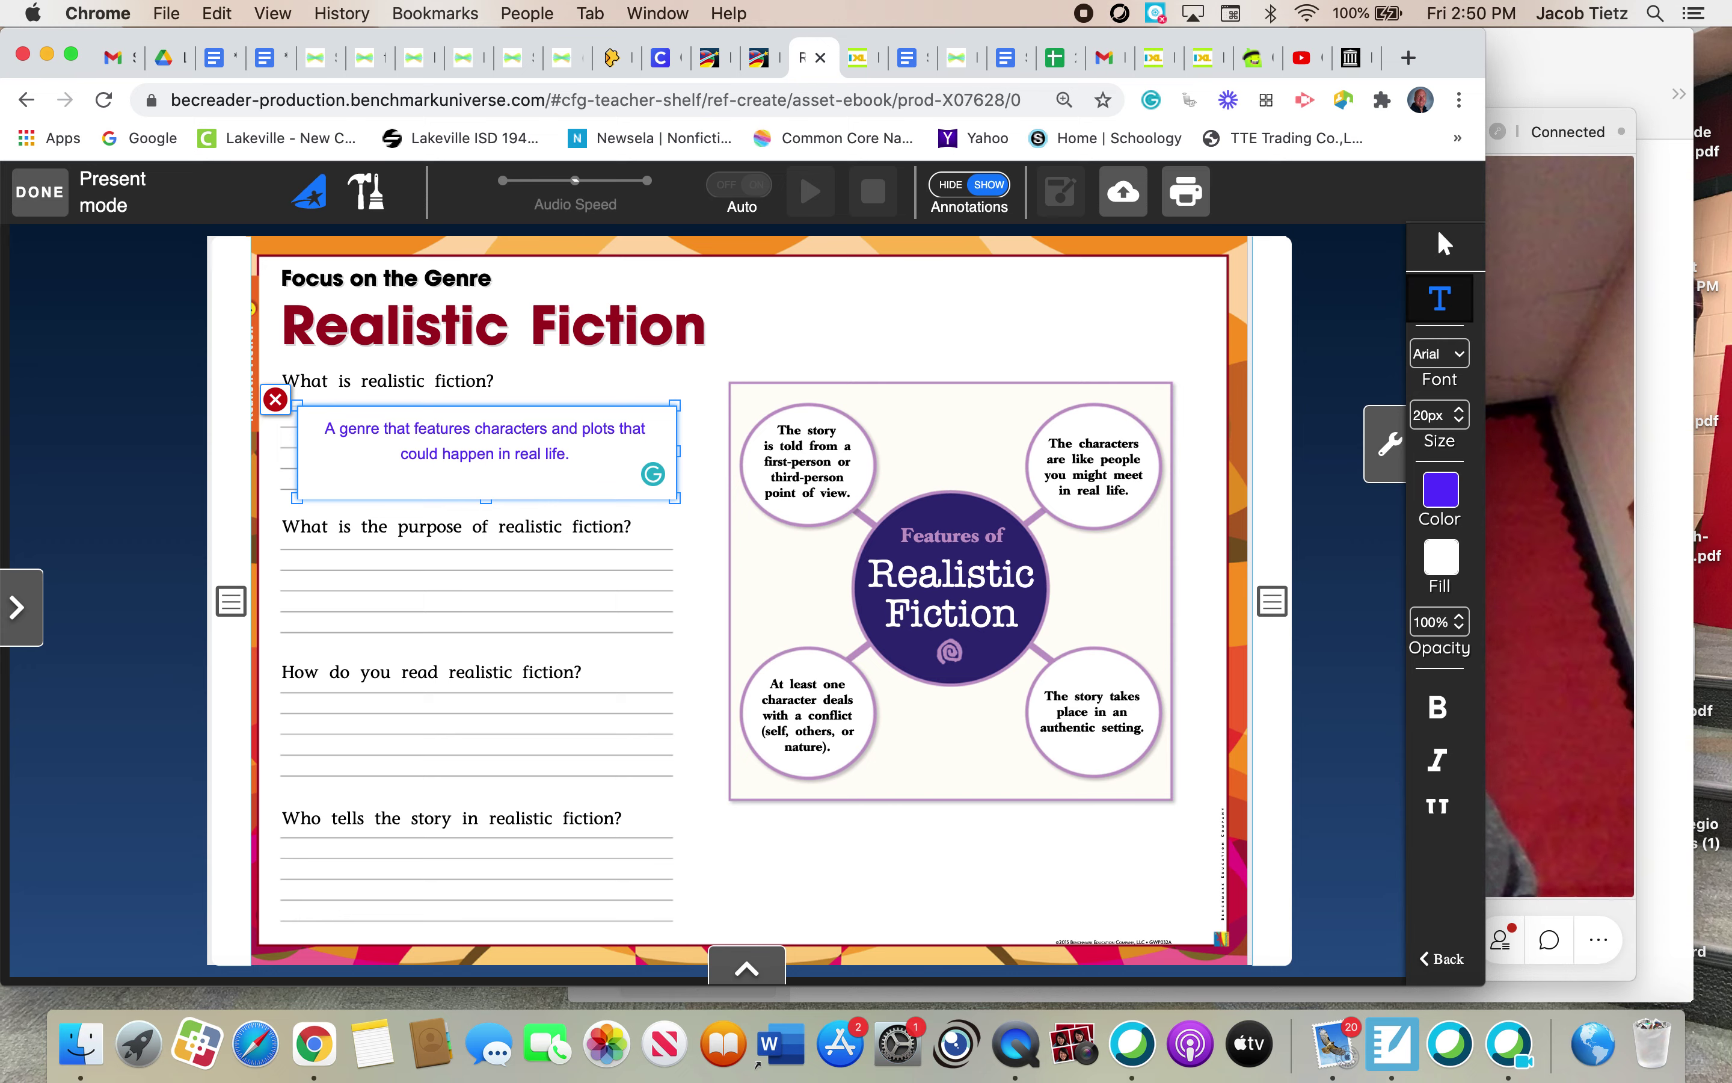
# - Add 'The settings are authentic. The main character has a conflict and has to solve it', then commit
pyautogui.write('The s')
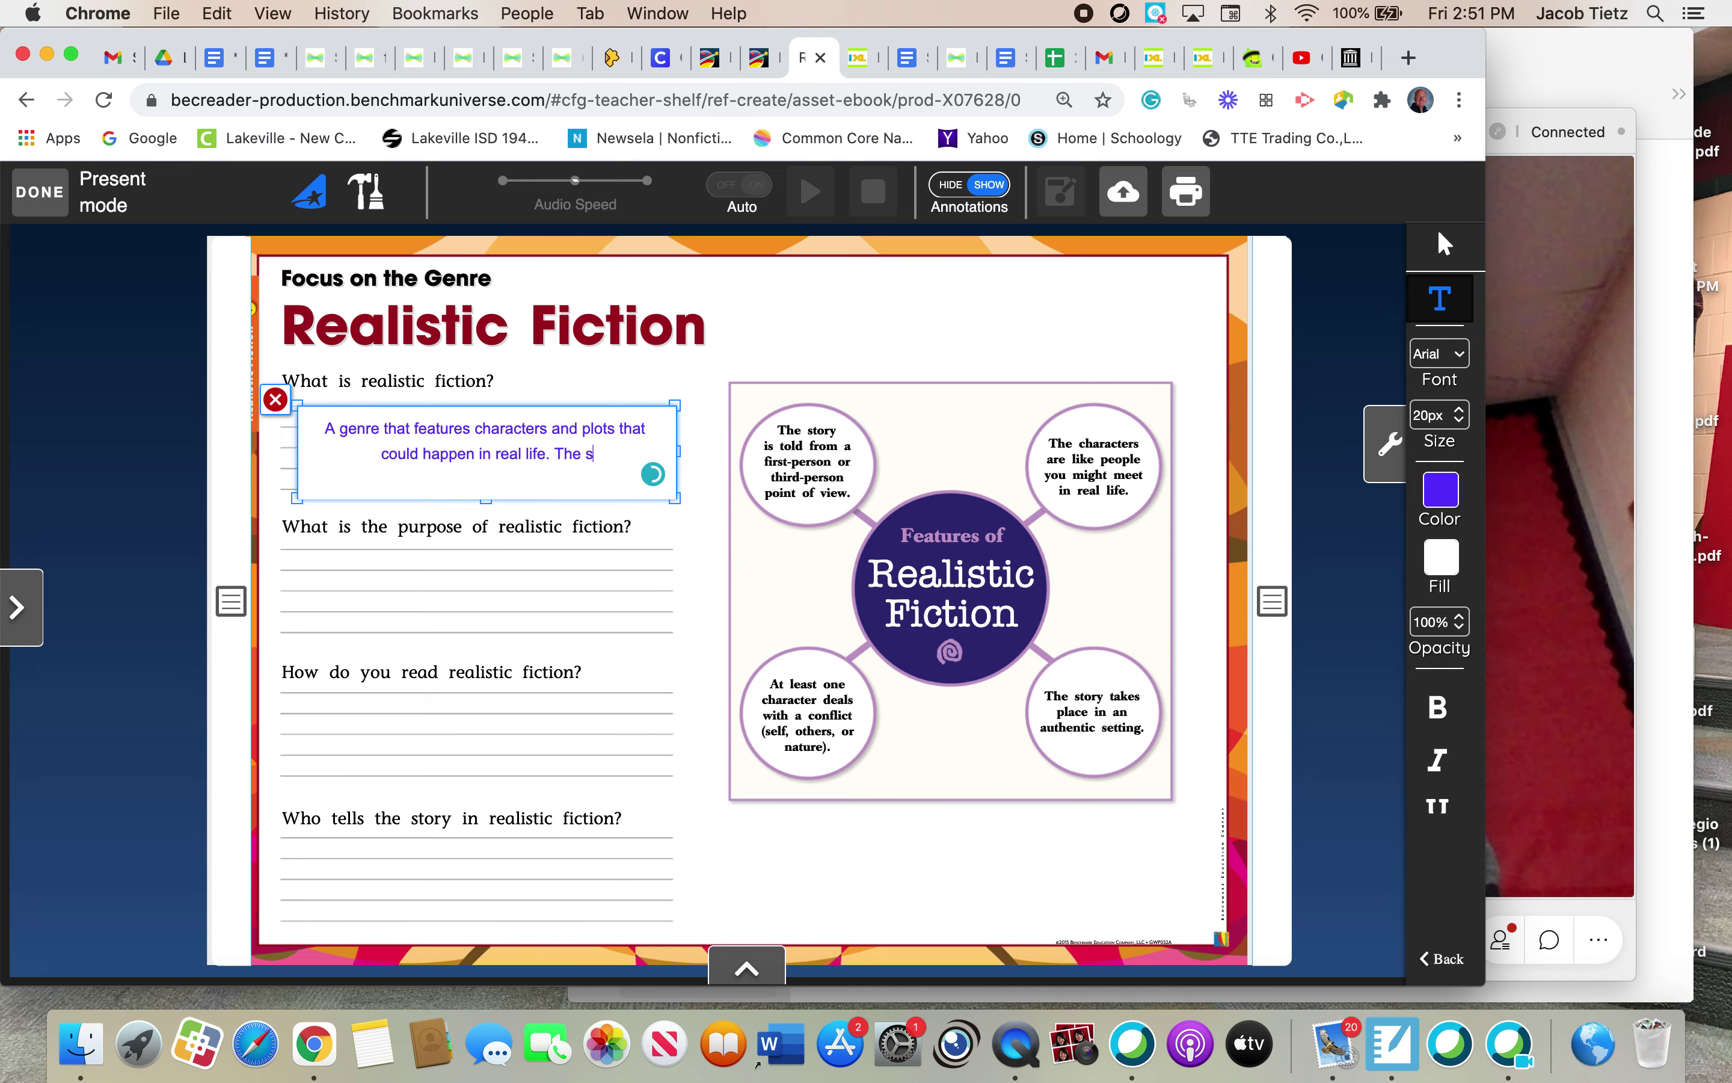
pyautogui.write('ettin')
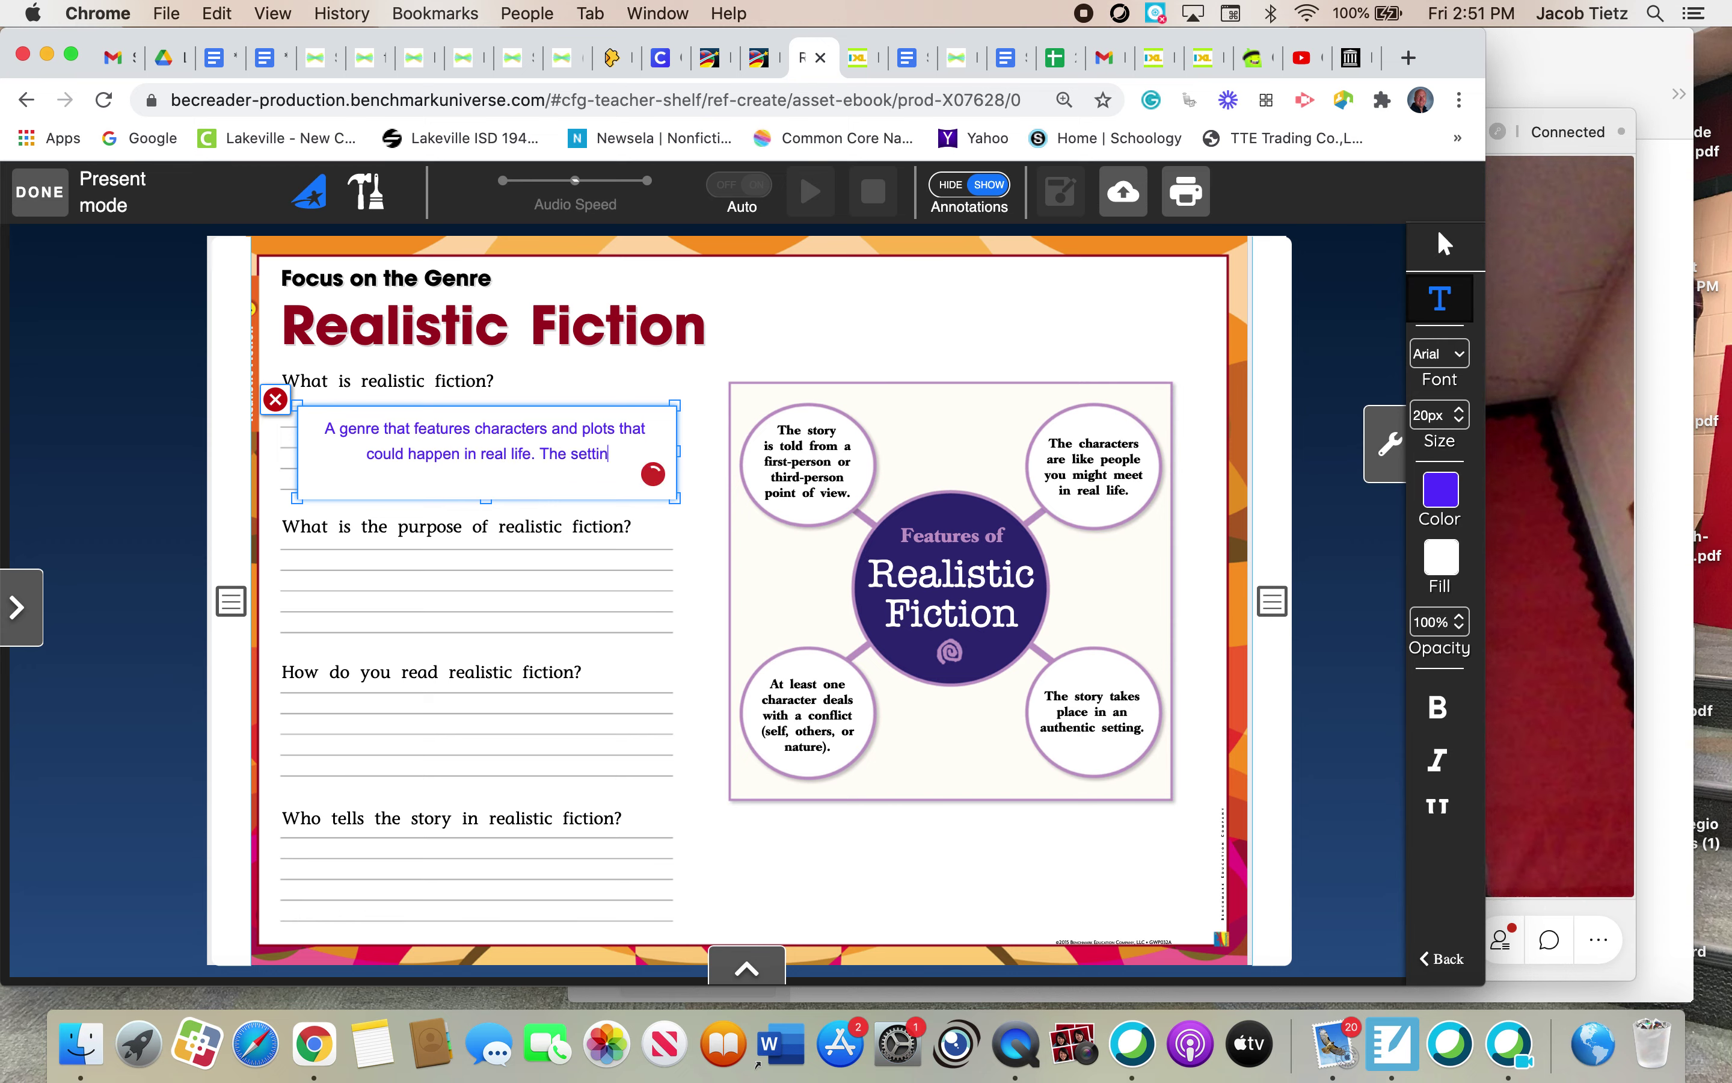
pyautogui.write('gs are ')
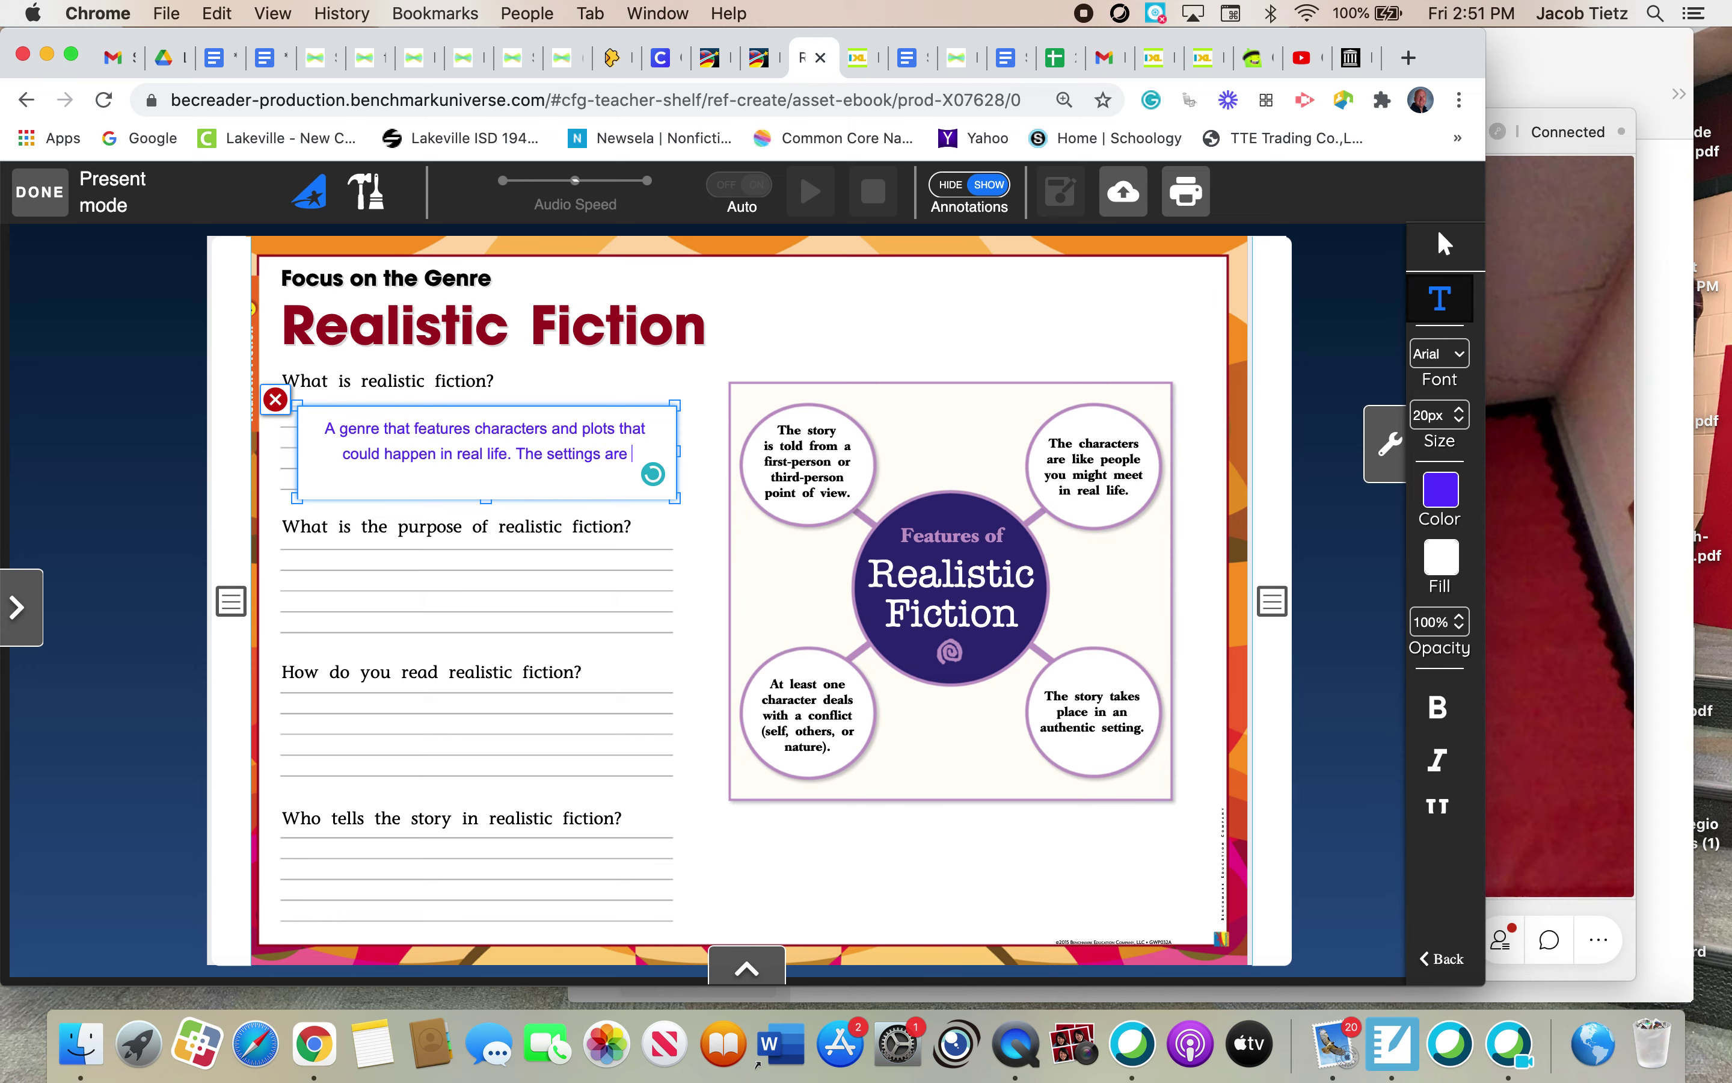
pyautogui.write('authebn')
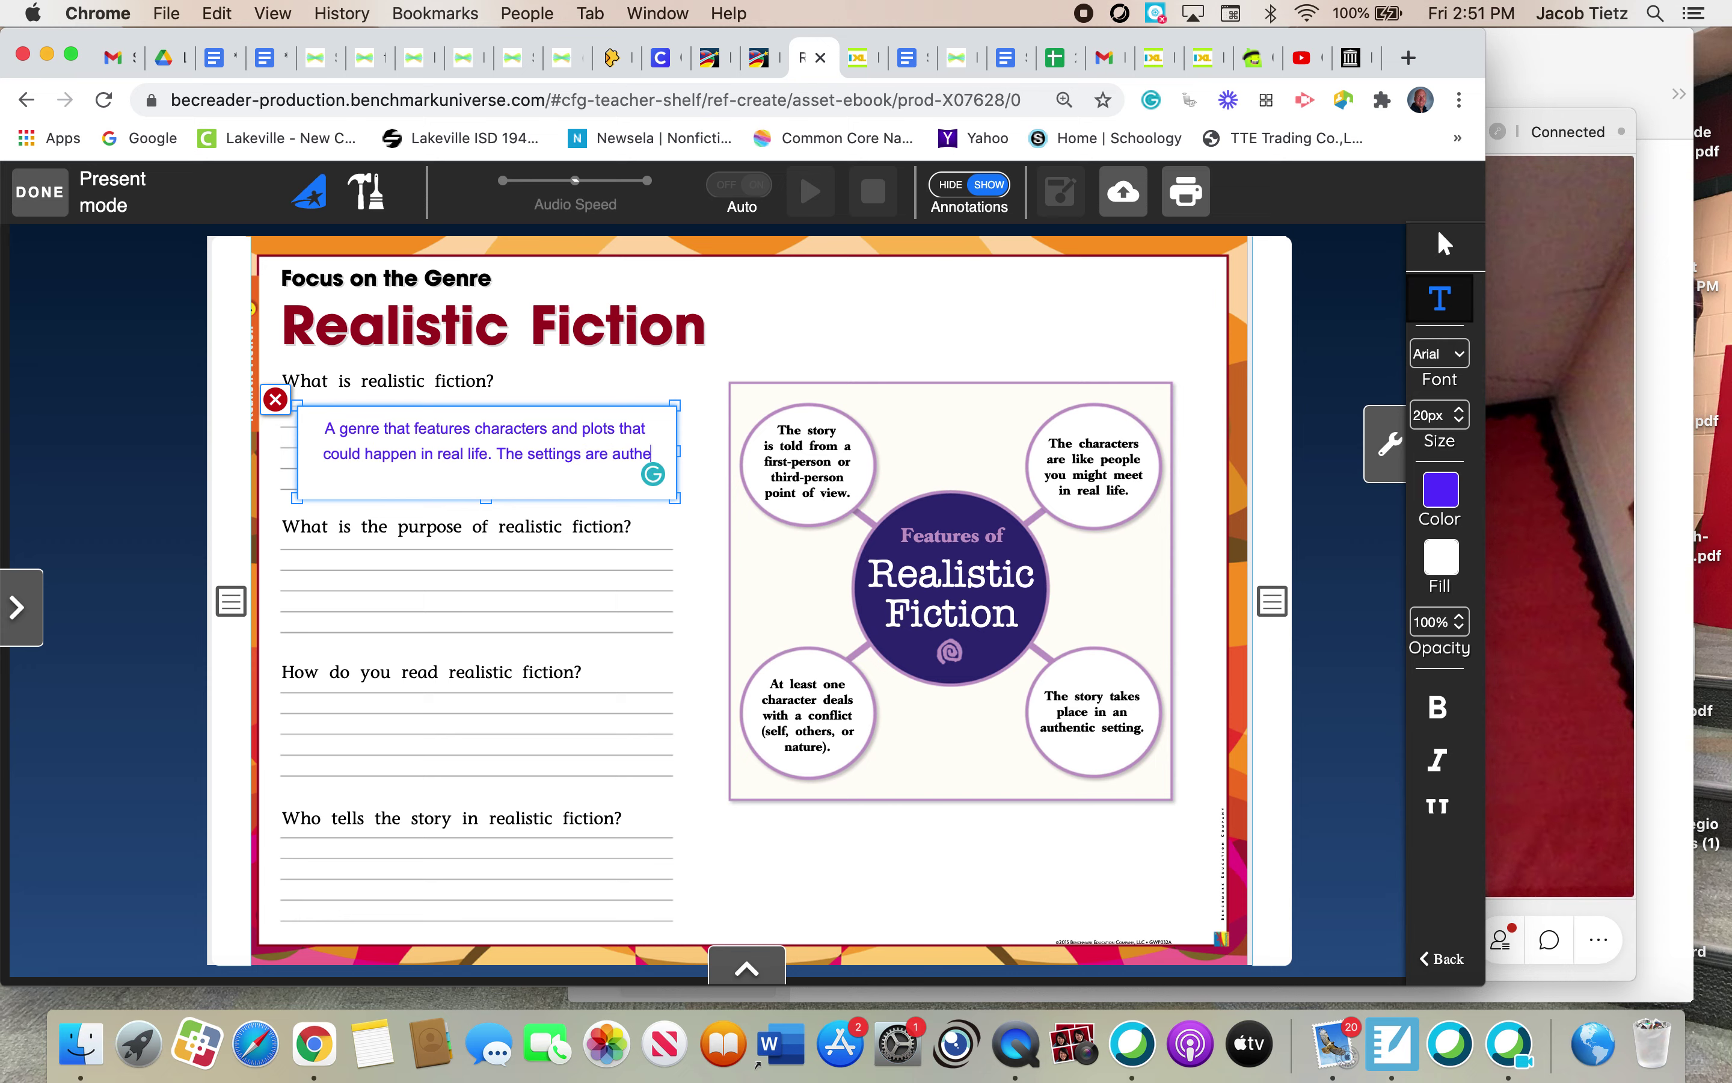
pyautogui.press('BackSpace')
pyautogui.press('BackSpace')
pyautogui.write('ntic')
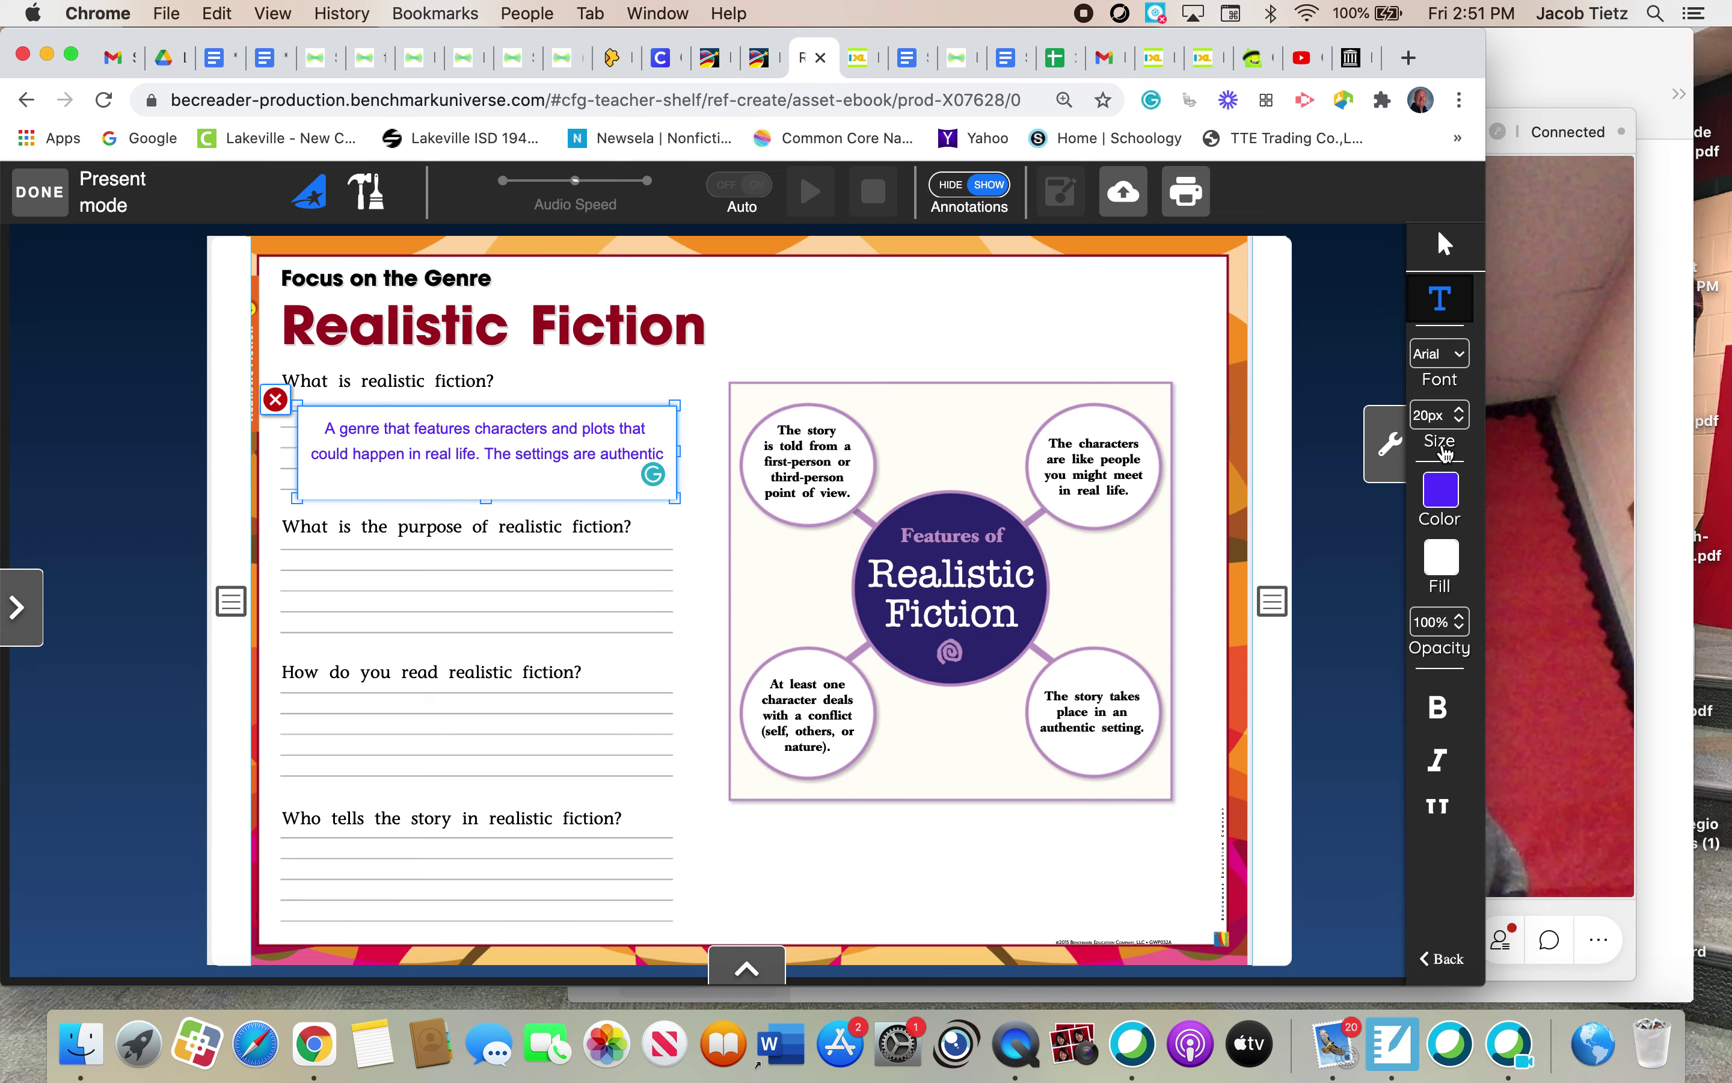
pyautogui.write('. ')
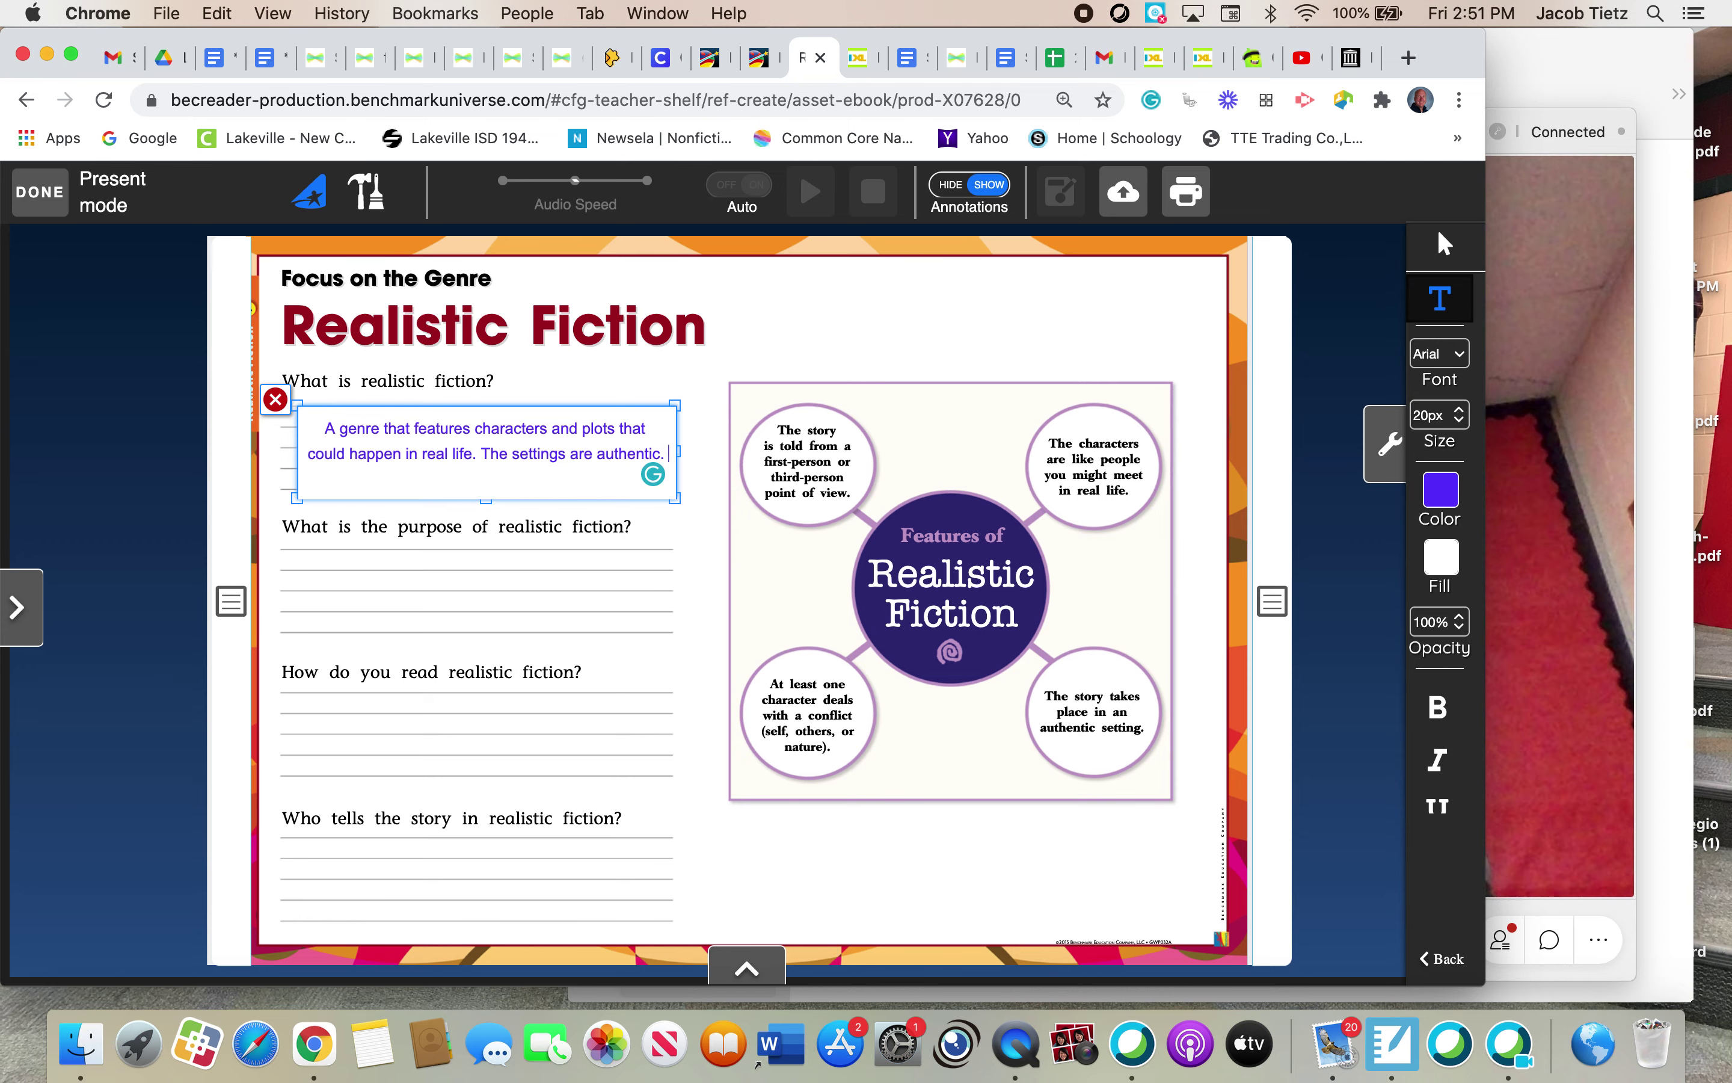
pyautogui.write('The main character has a c')
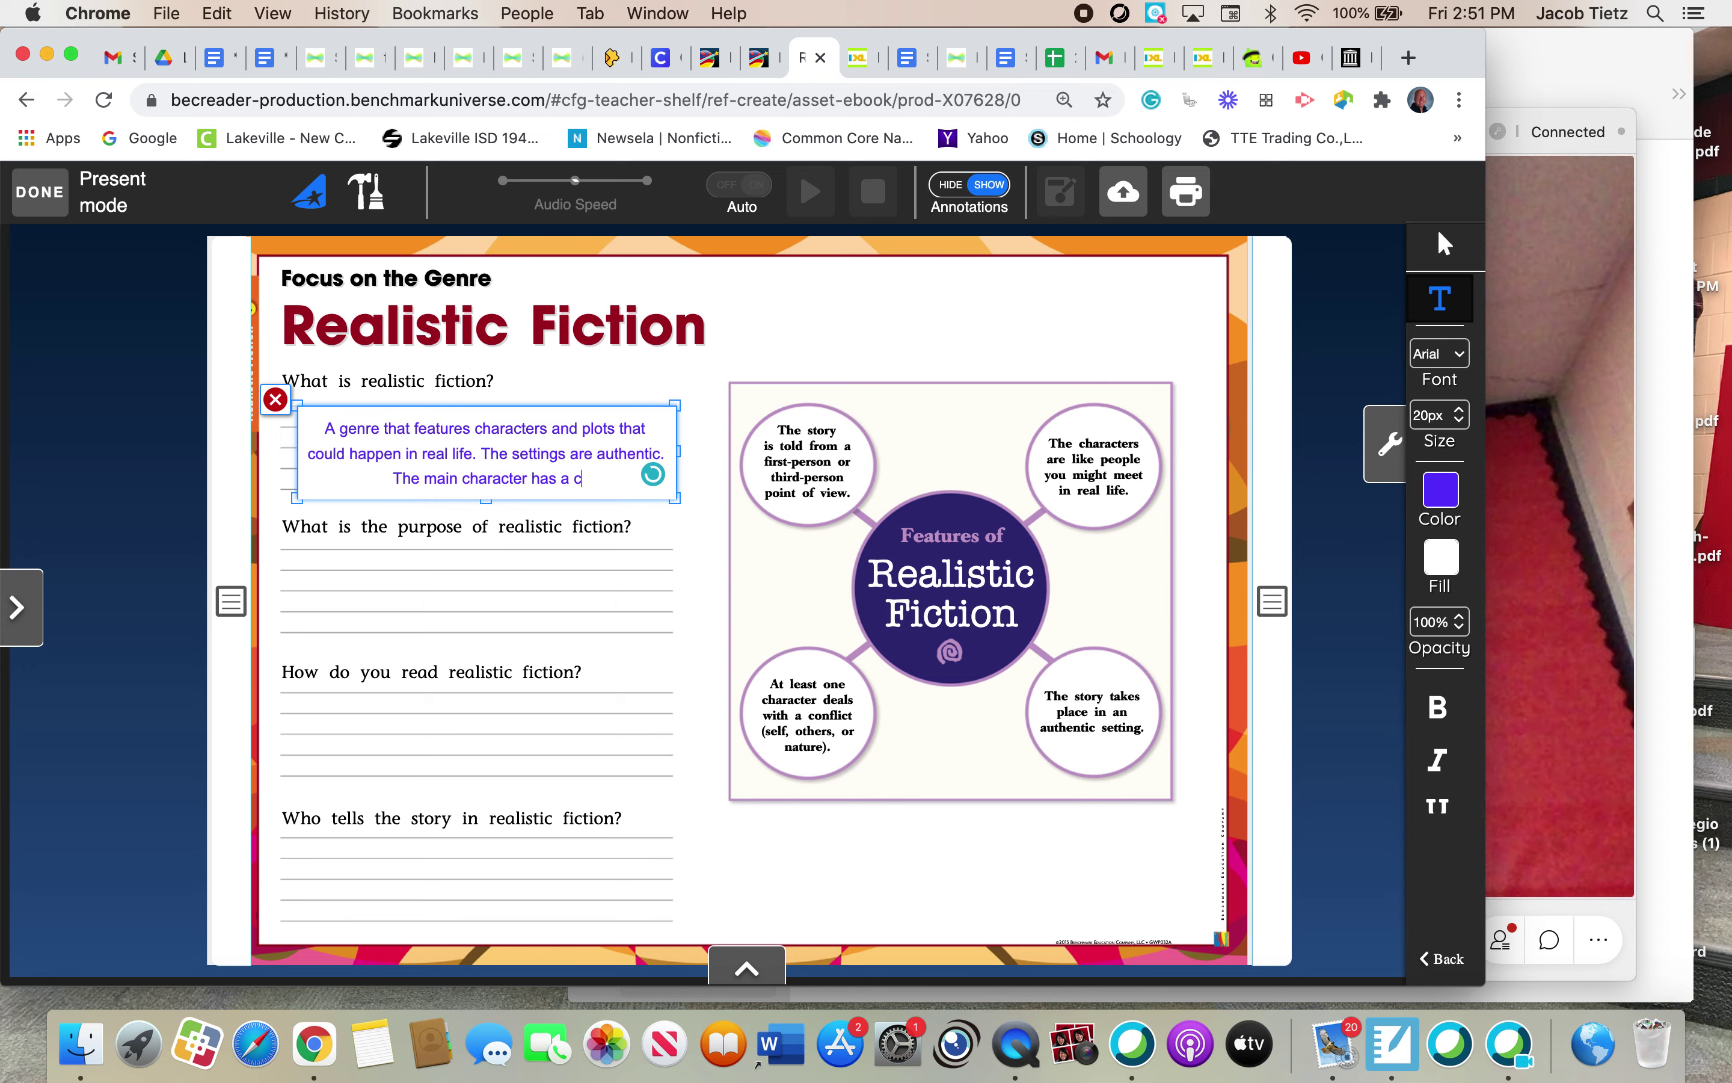
pyautogui.write('onfl')
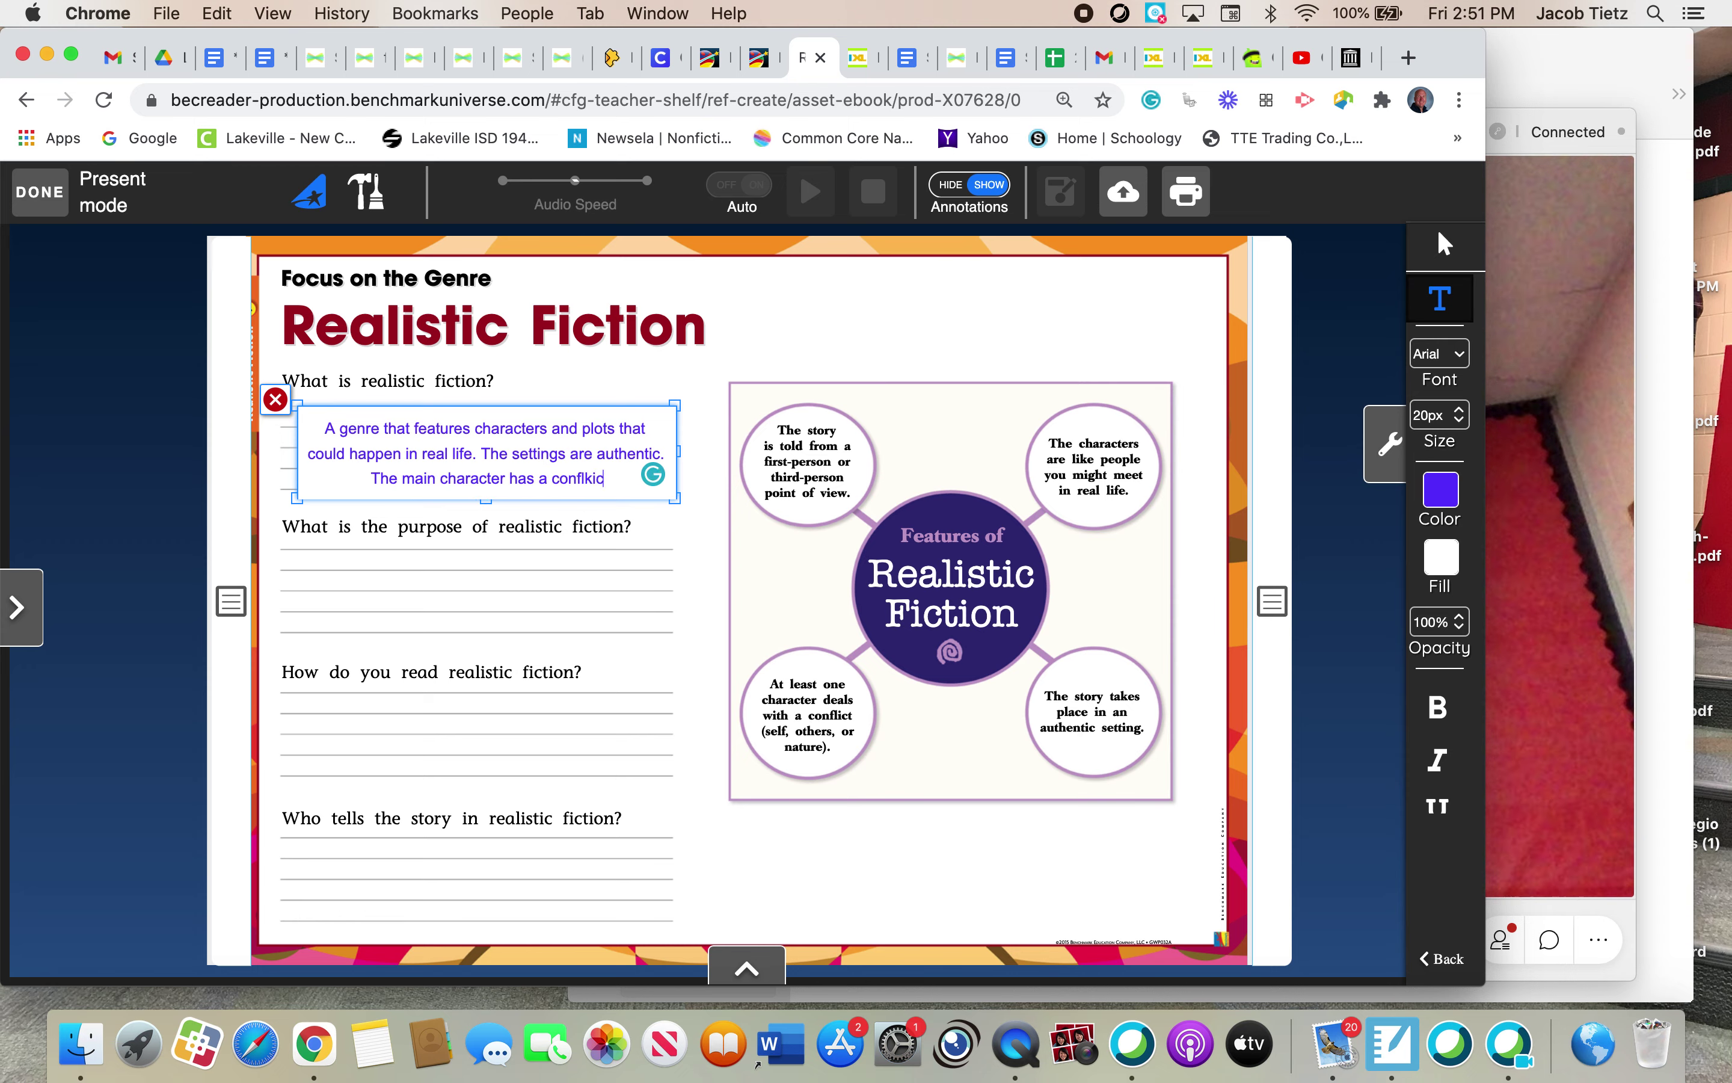
pyautogui.write('ict a')
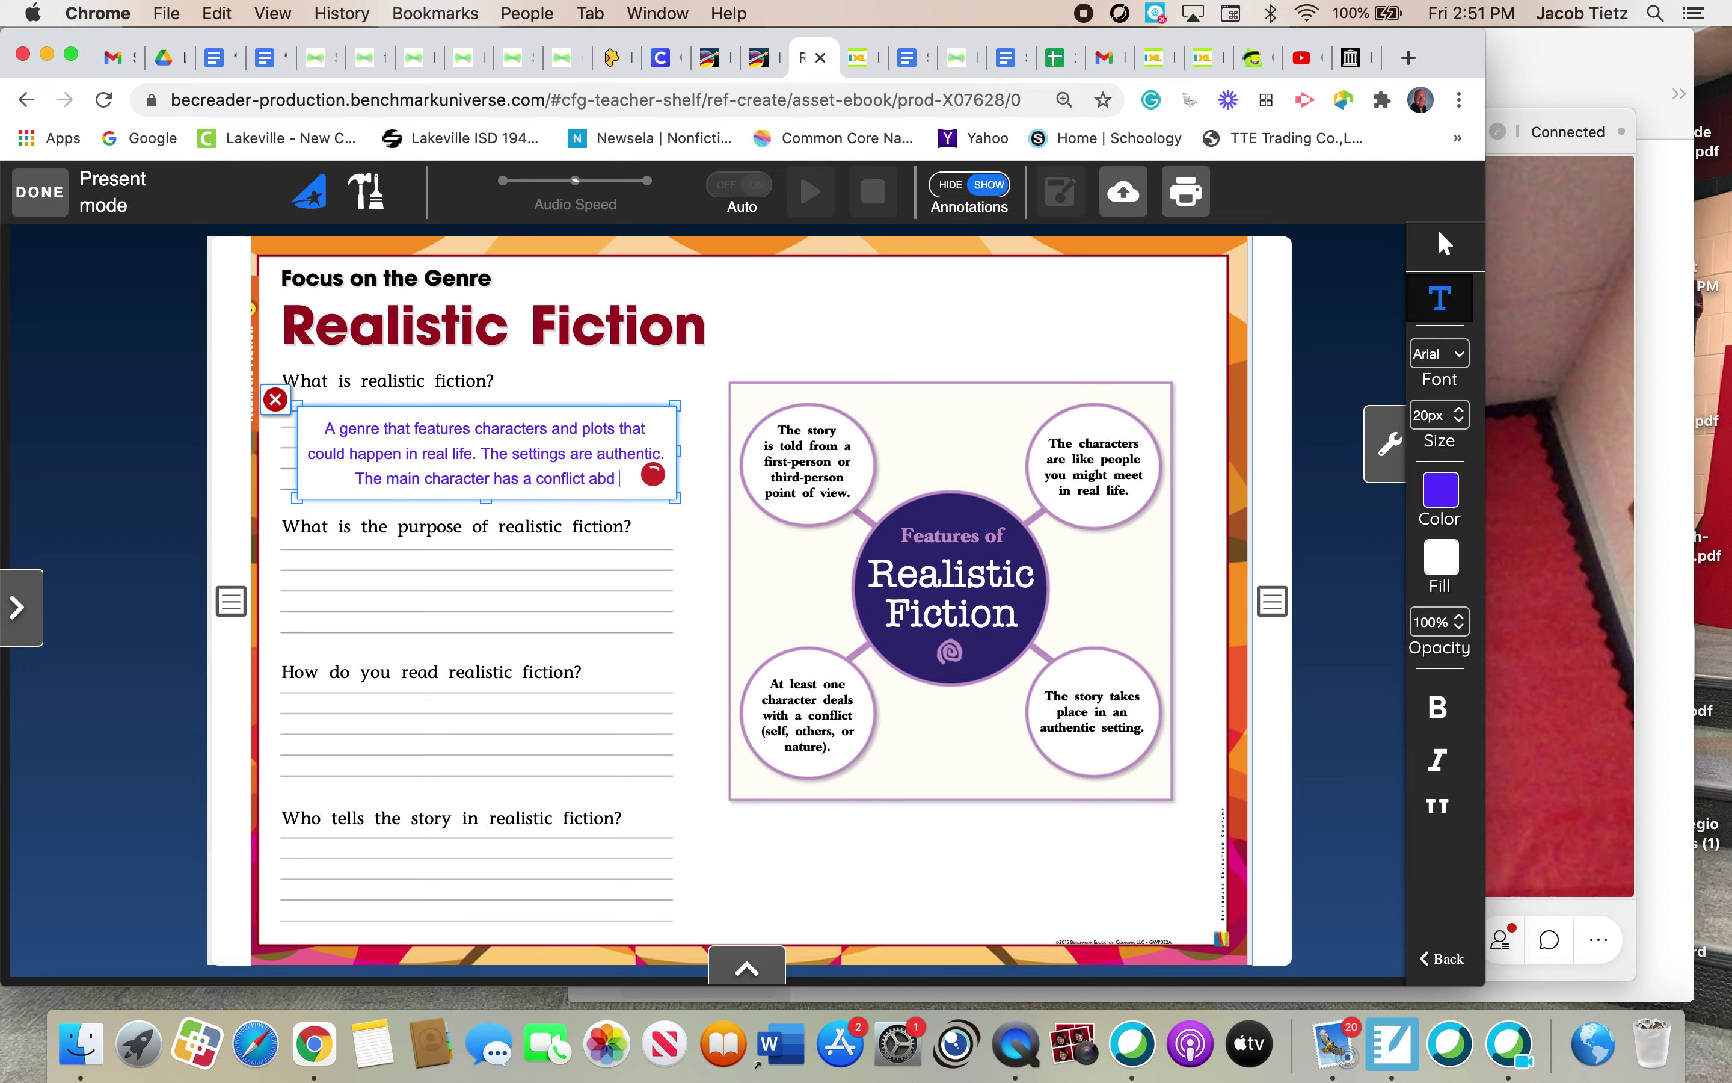
pyautogui.write('nd has to ')
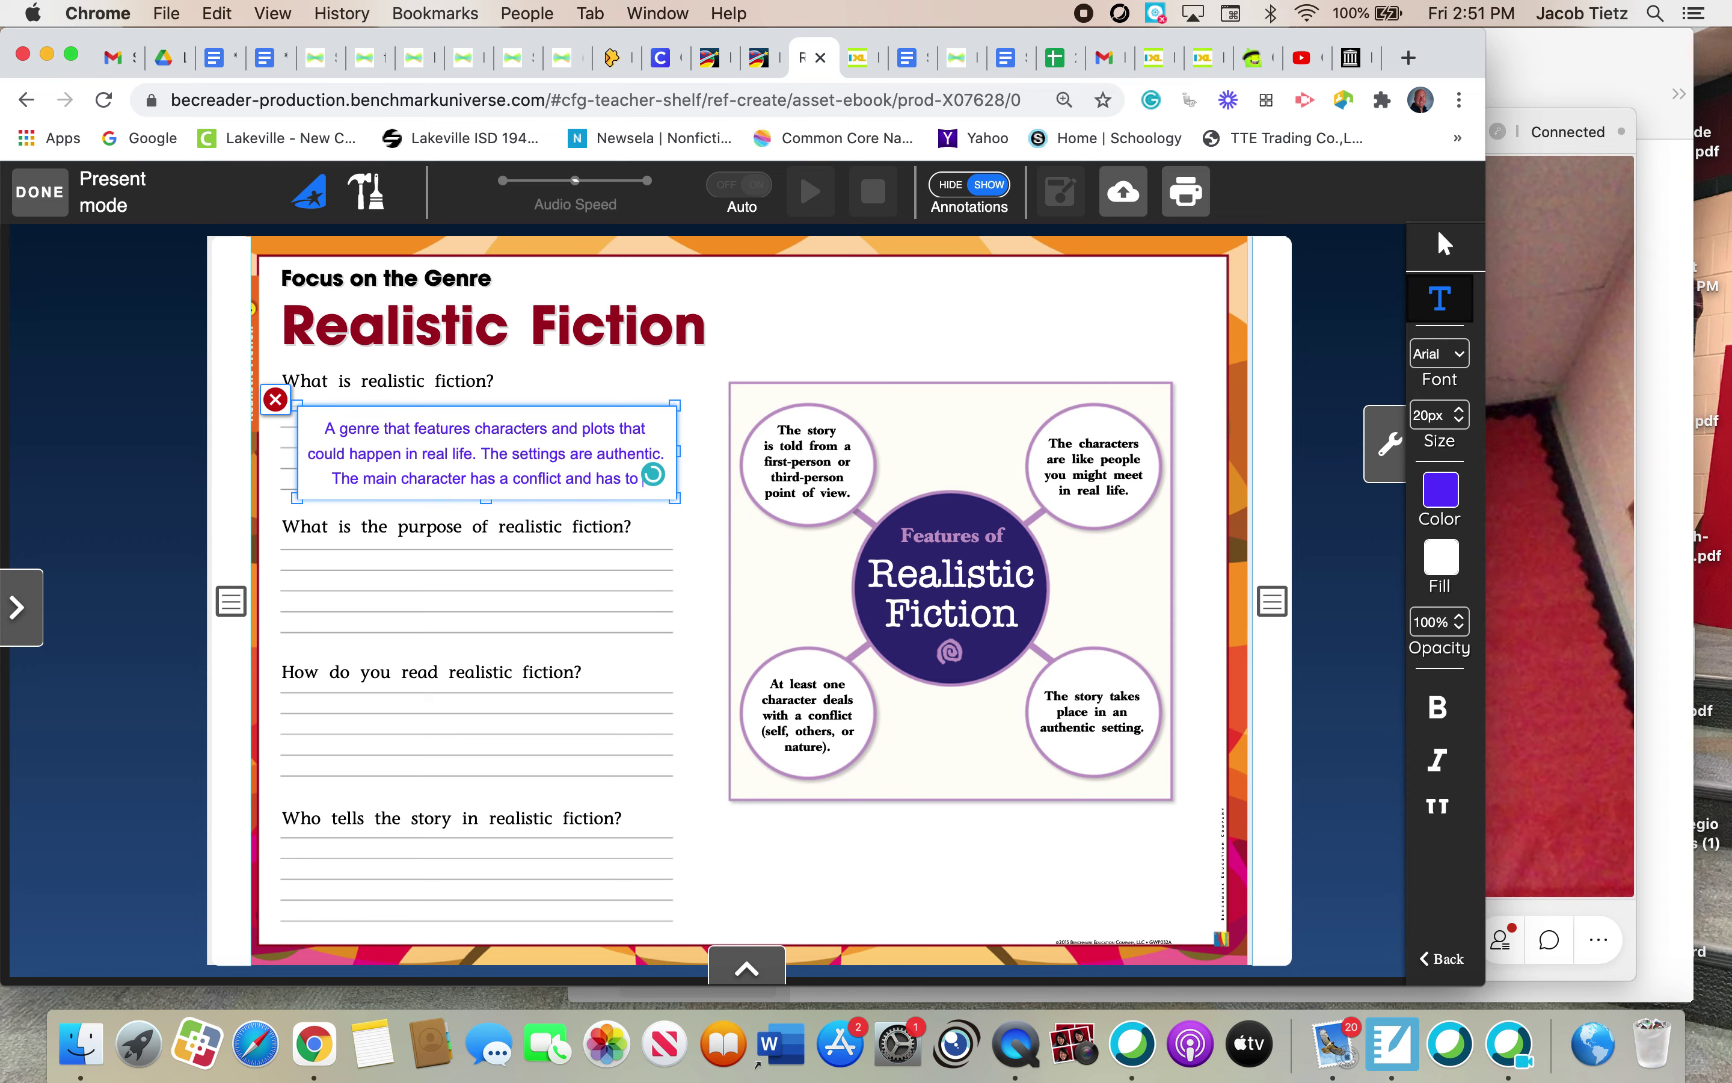
pyautogui.write('so')
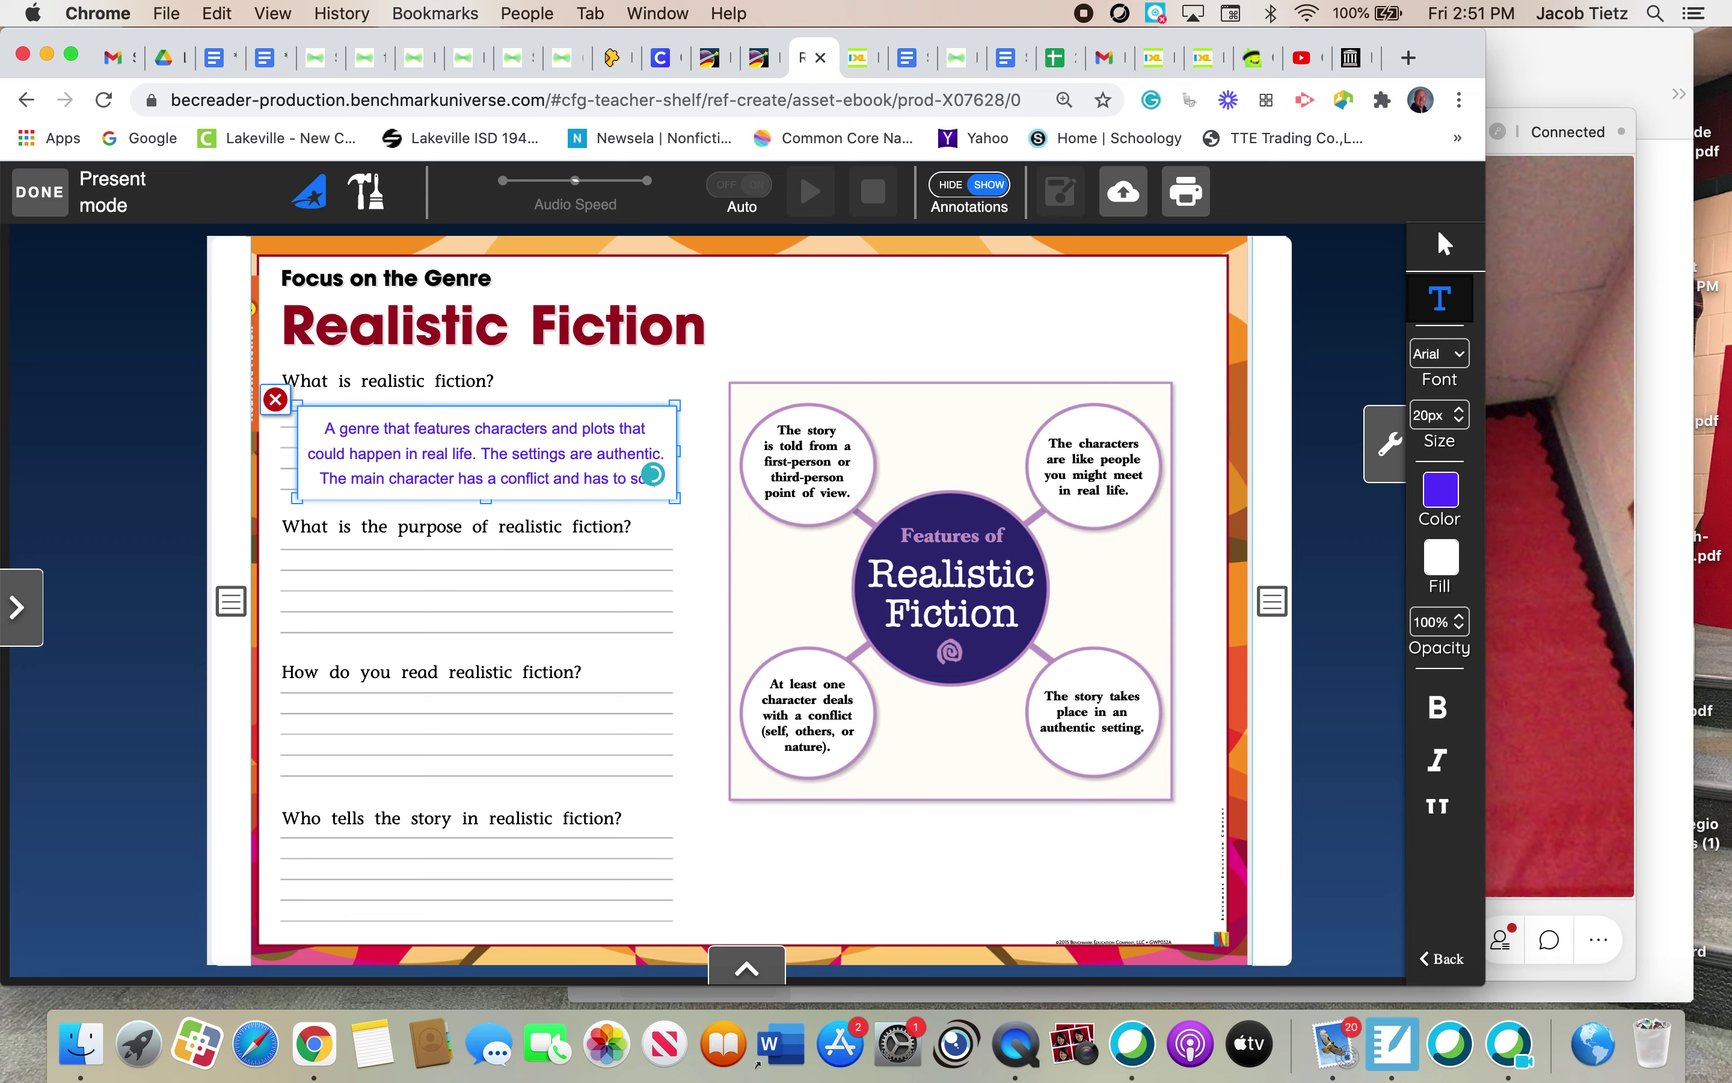
pyautogui.write('l')
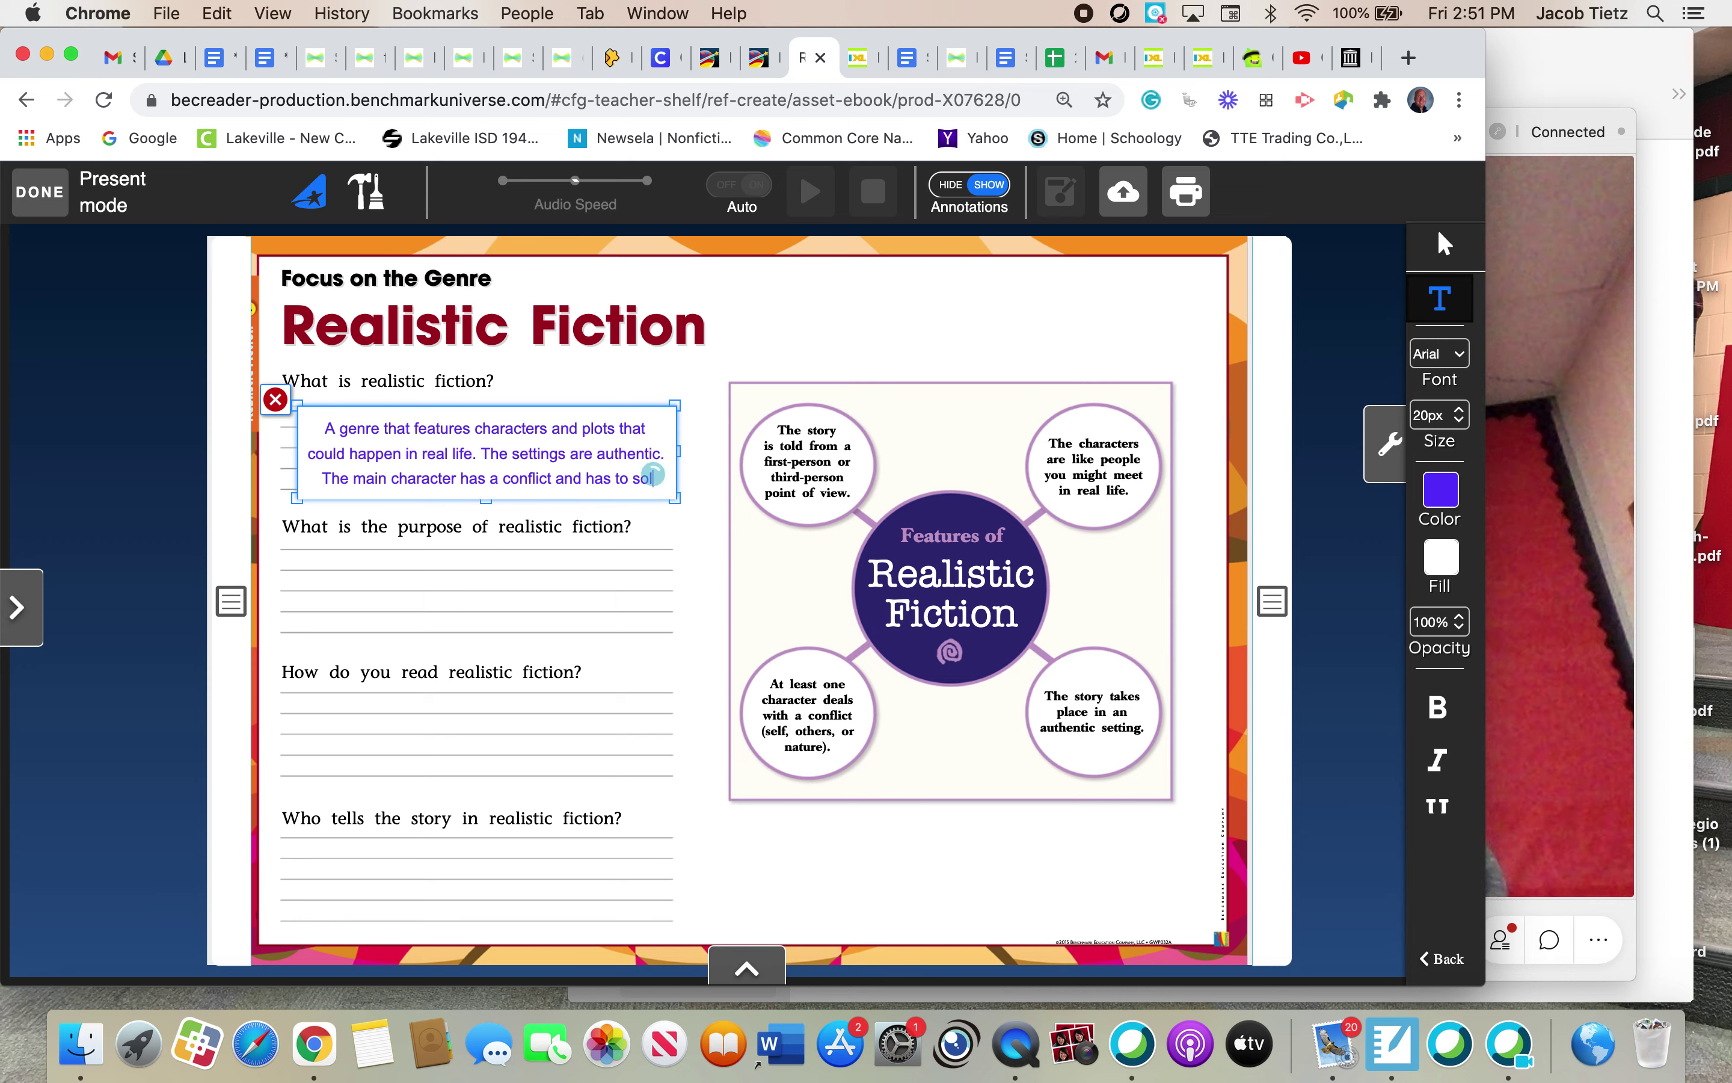
pyautogui.press('BackSpace')
pyautogui.write('lve it.')
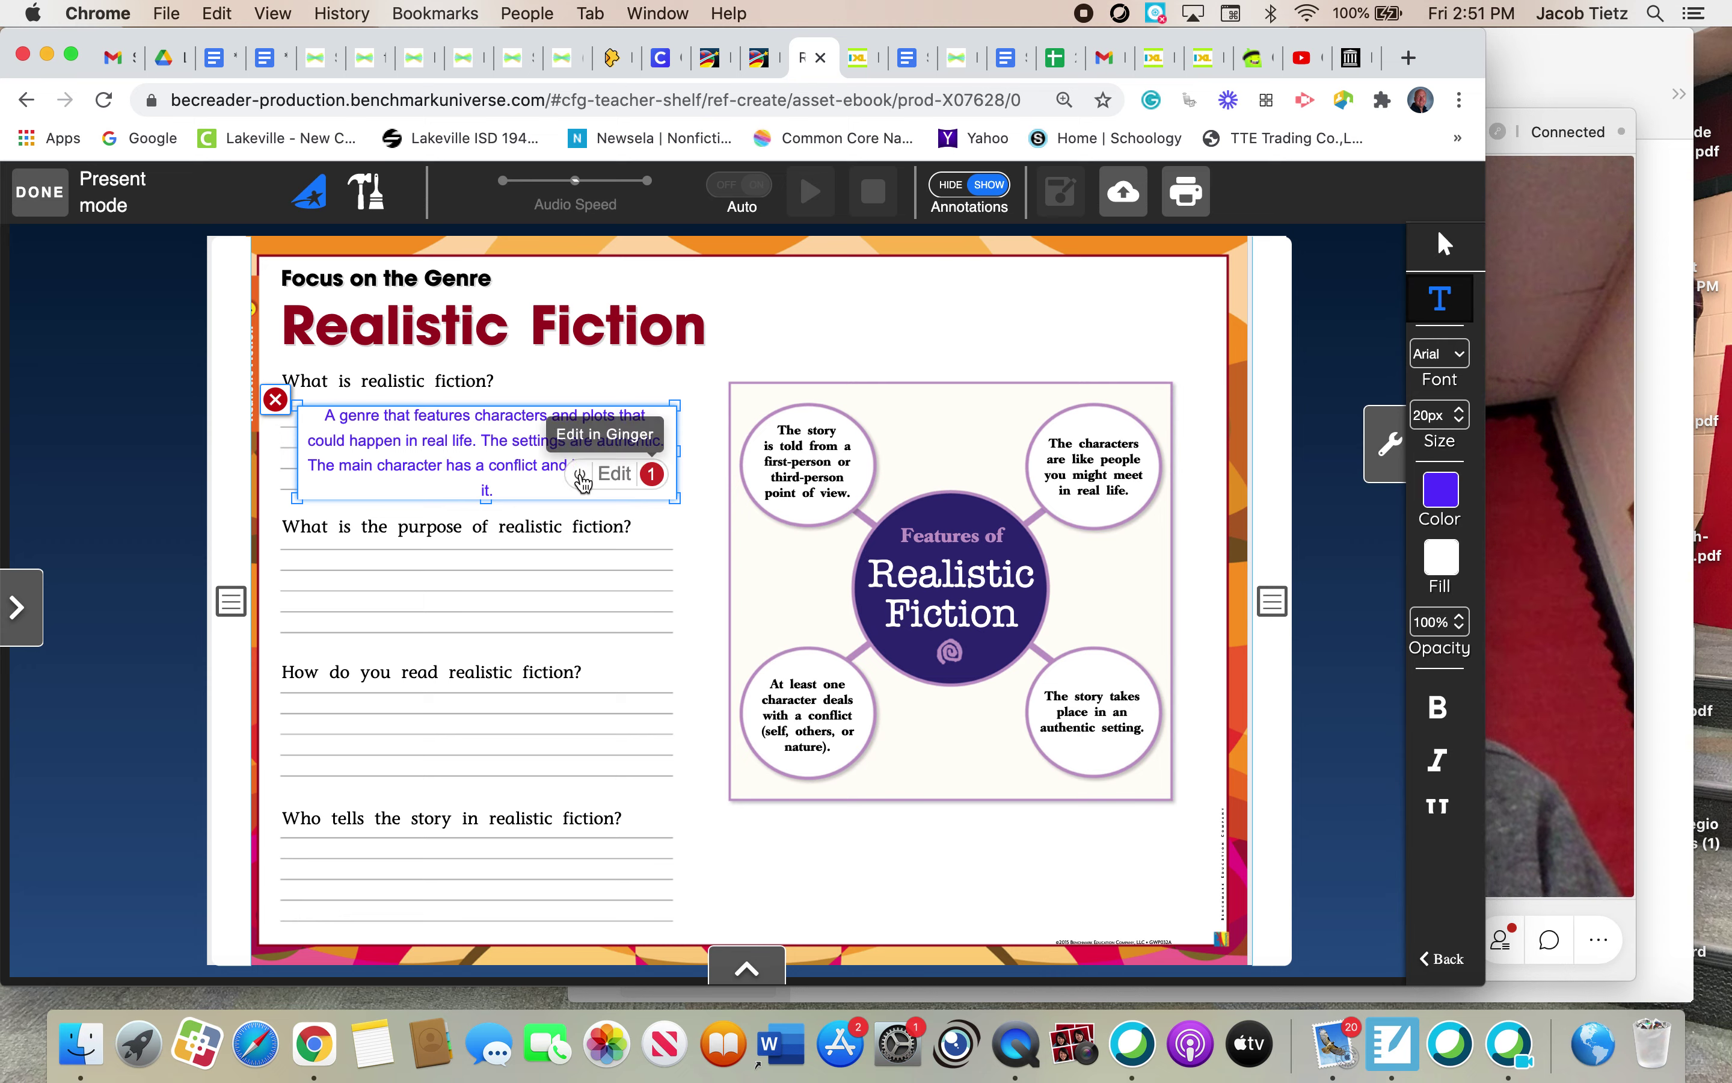
pyautogui.click(471, 572)
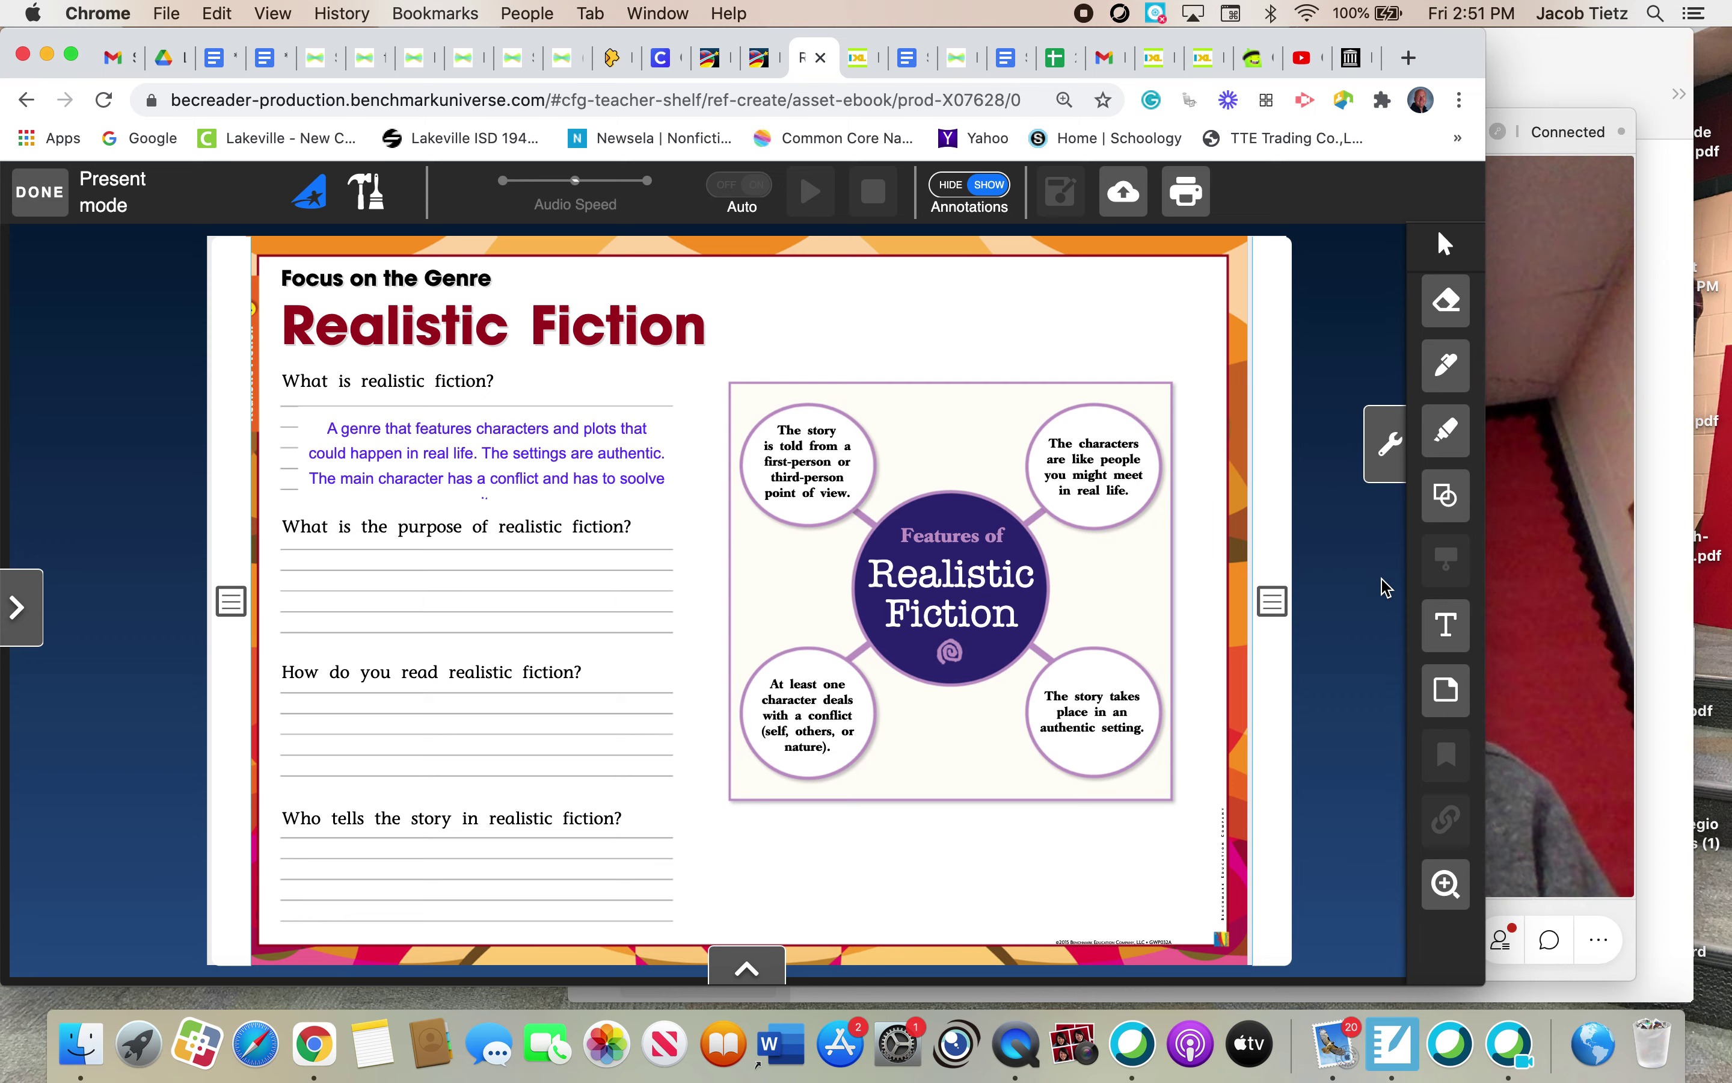
# - Create a text box on the purpose question's lines, widened and made taller for several lines
pyautogui.click(1446, 625)
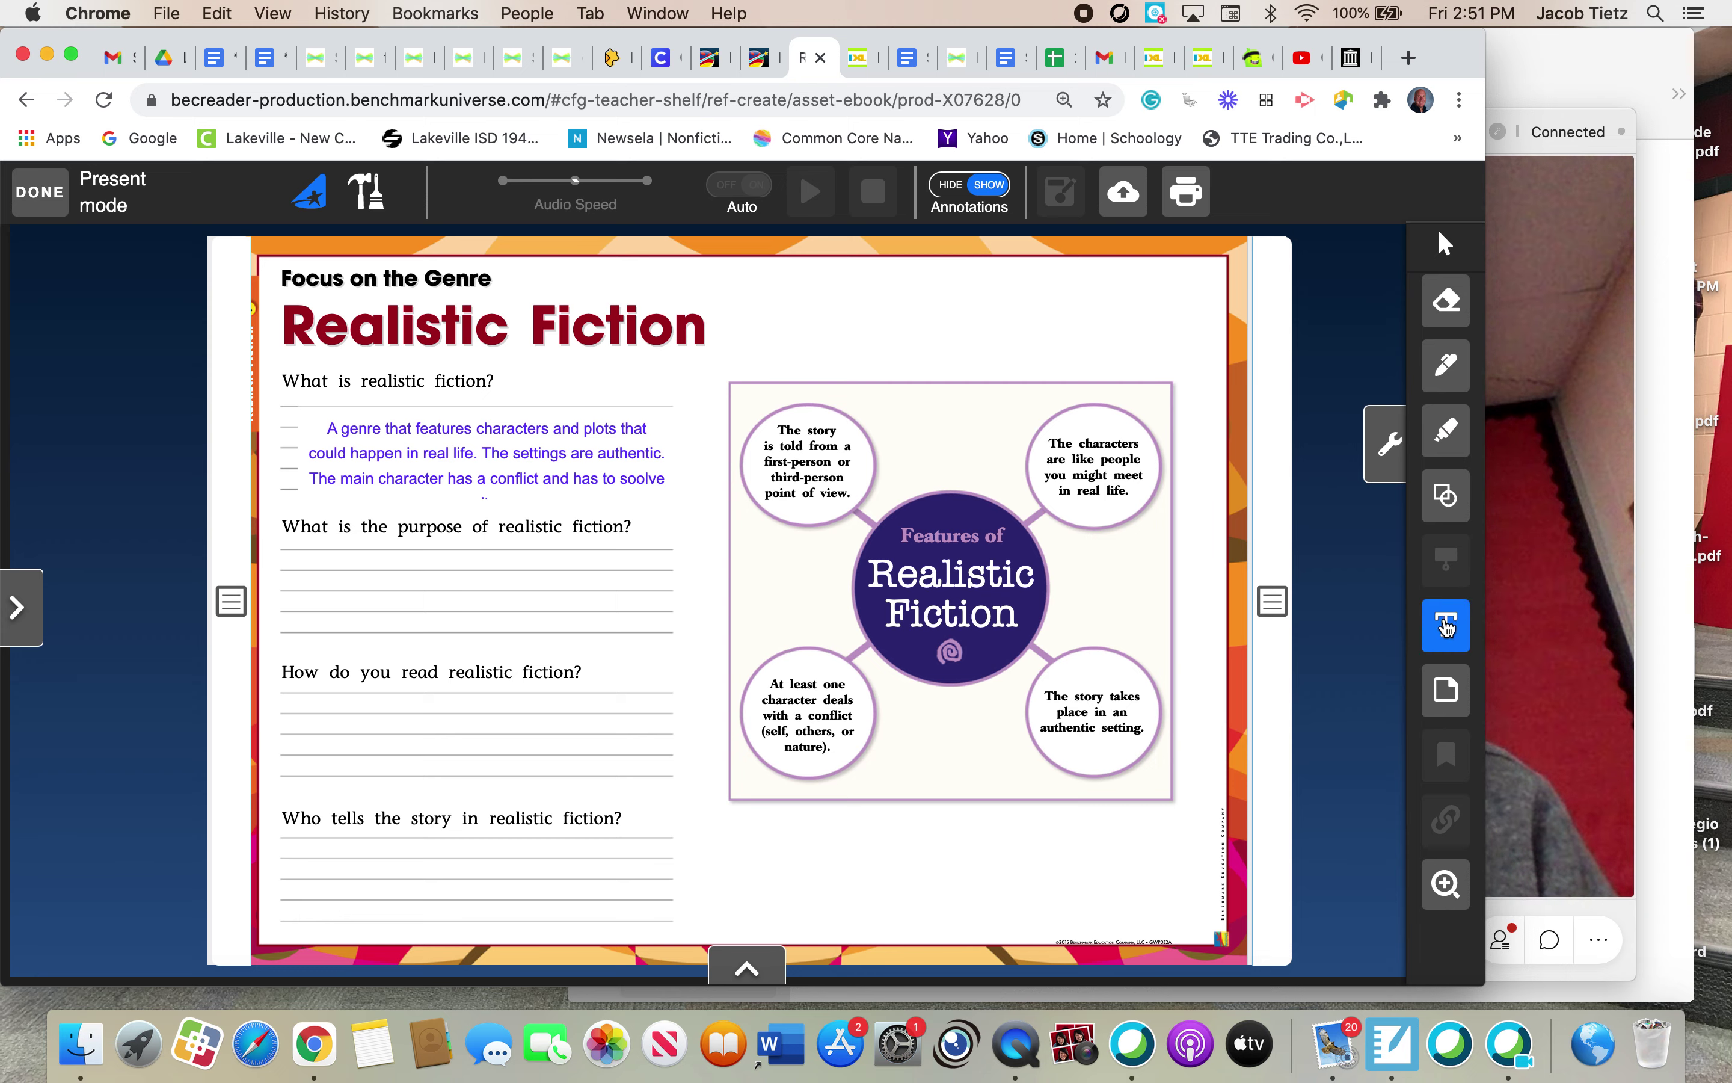
pyautogui.click(293, 563)
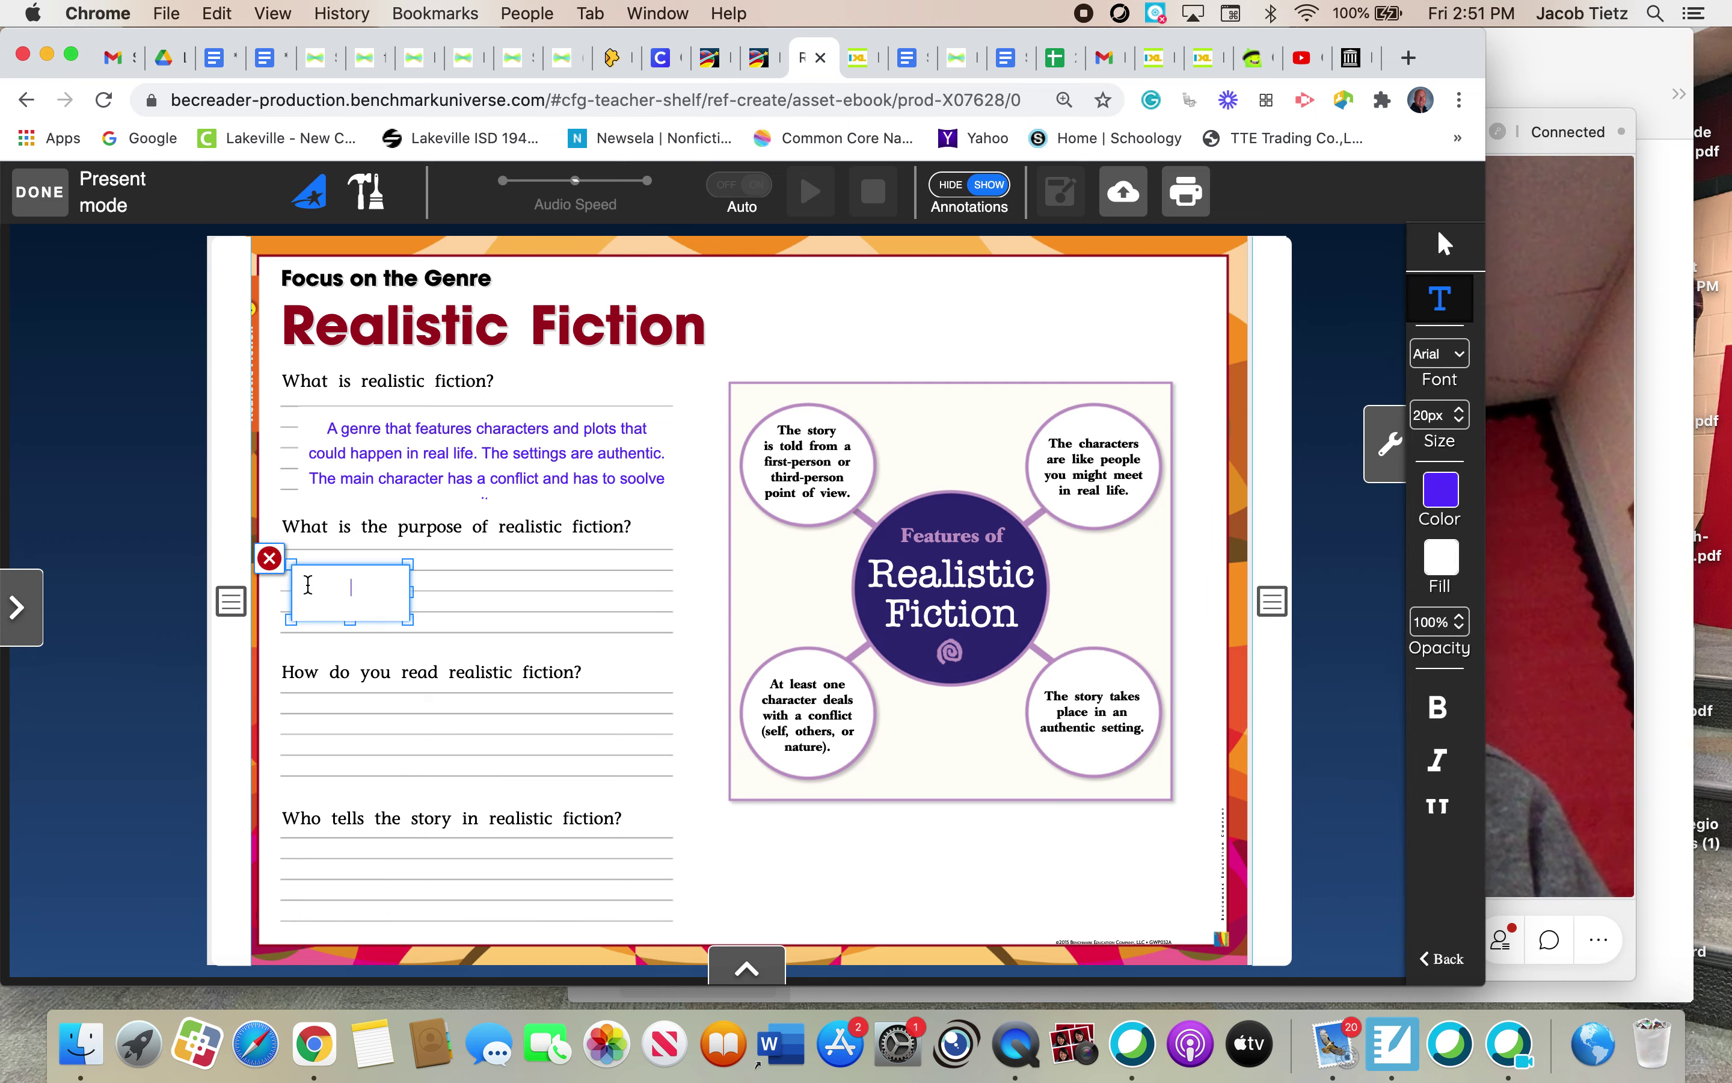
pyautogui.moveTo(411, 589); pyautogui.dragTo(453, 594)
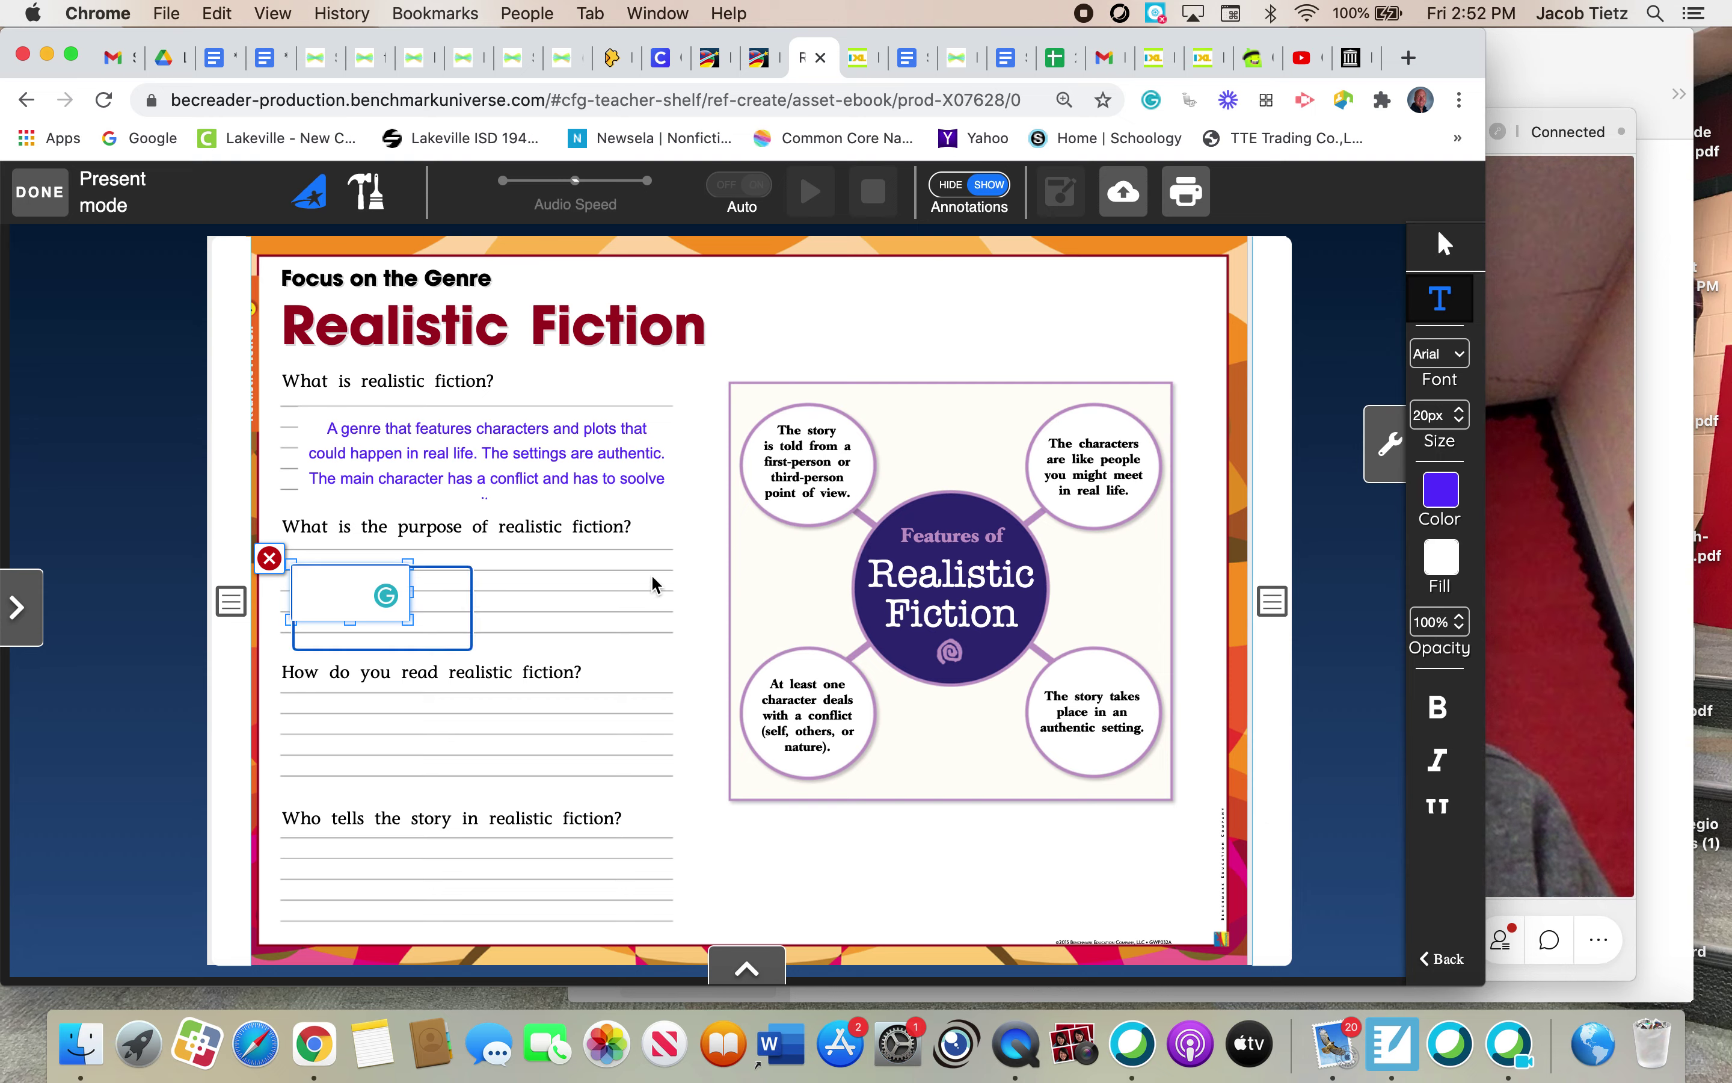
pyautogui.click(612, 575)
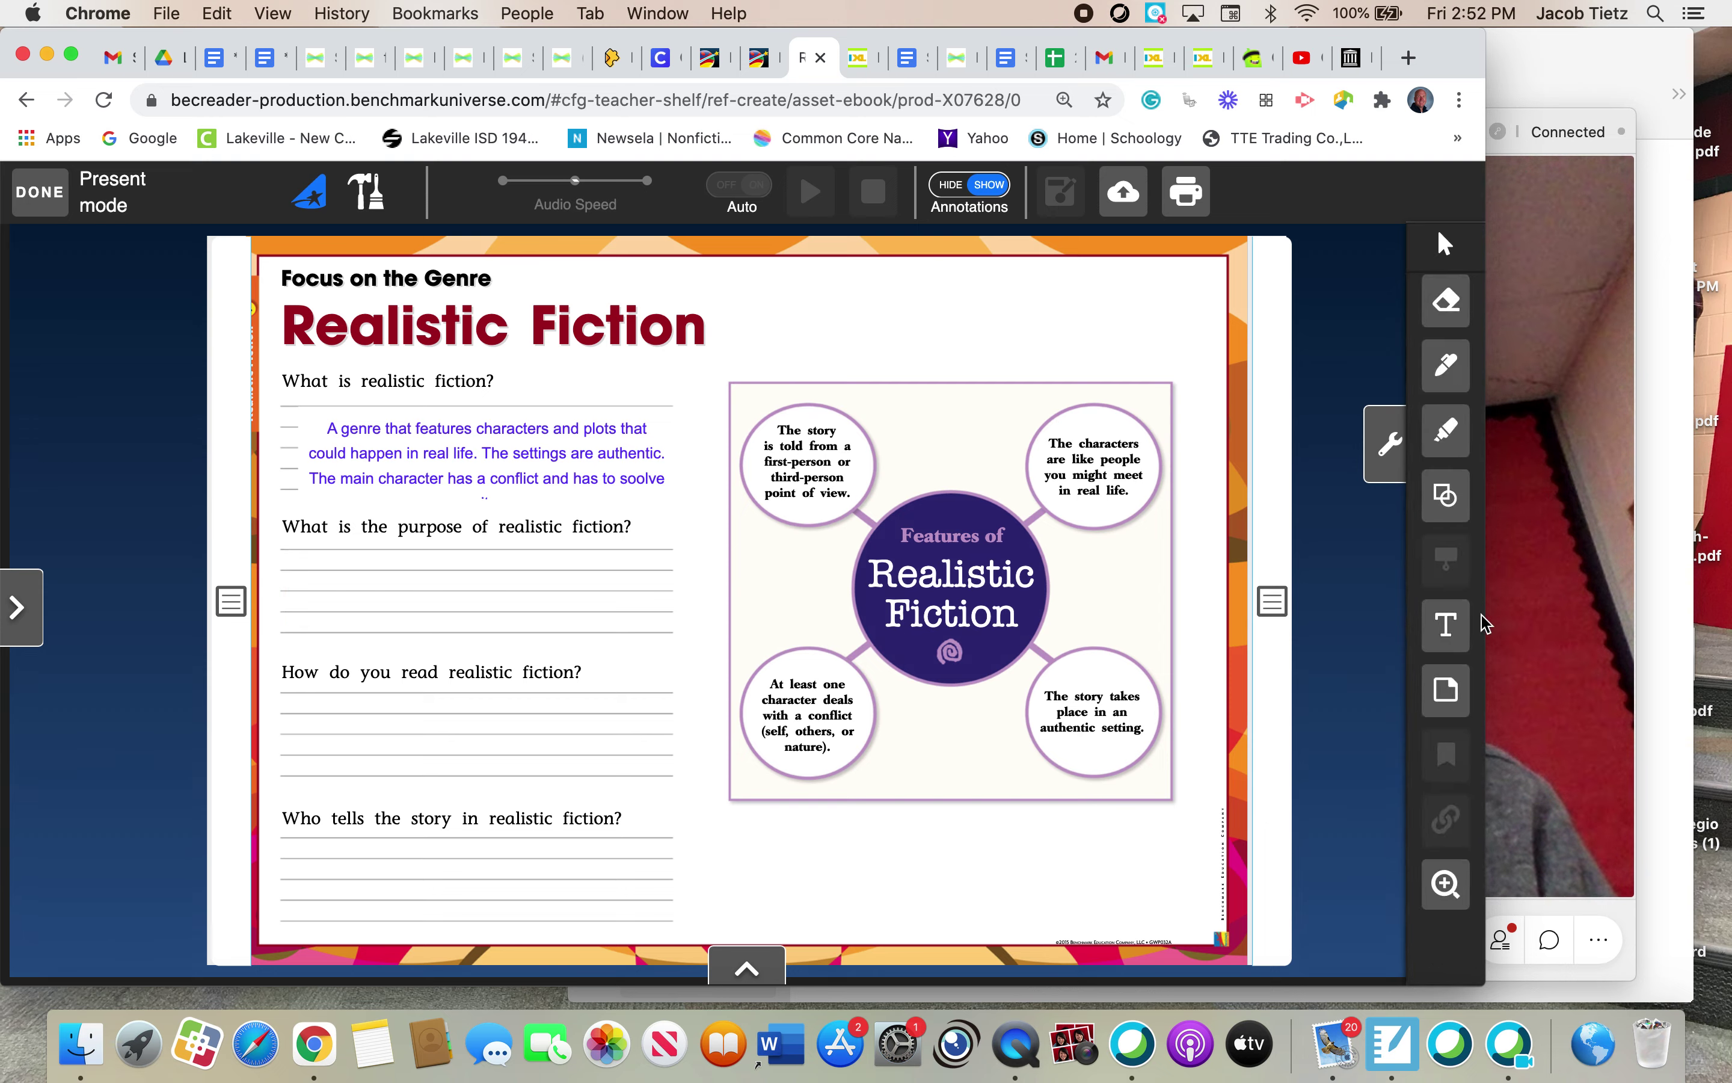
pyautogui.click(1446, 624)
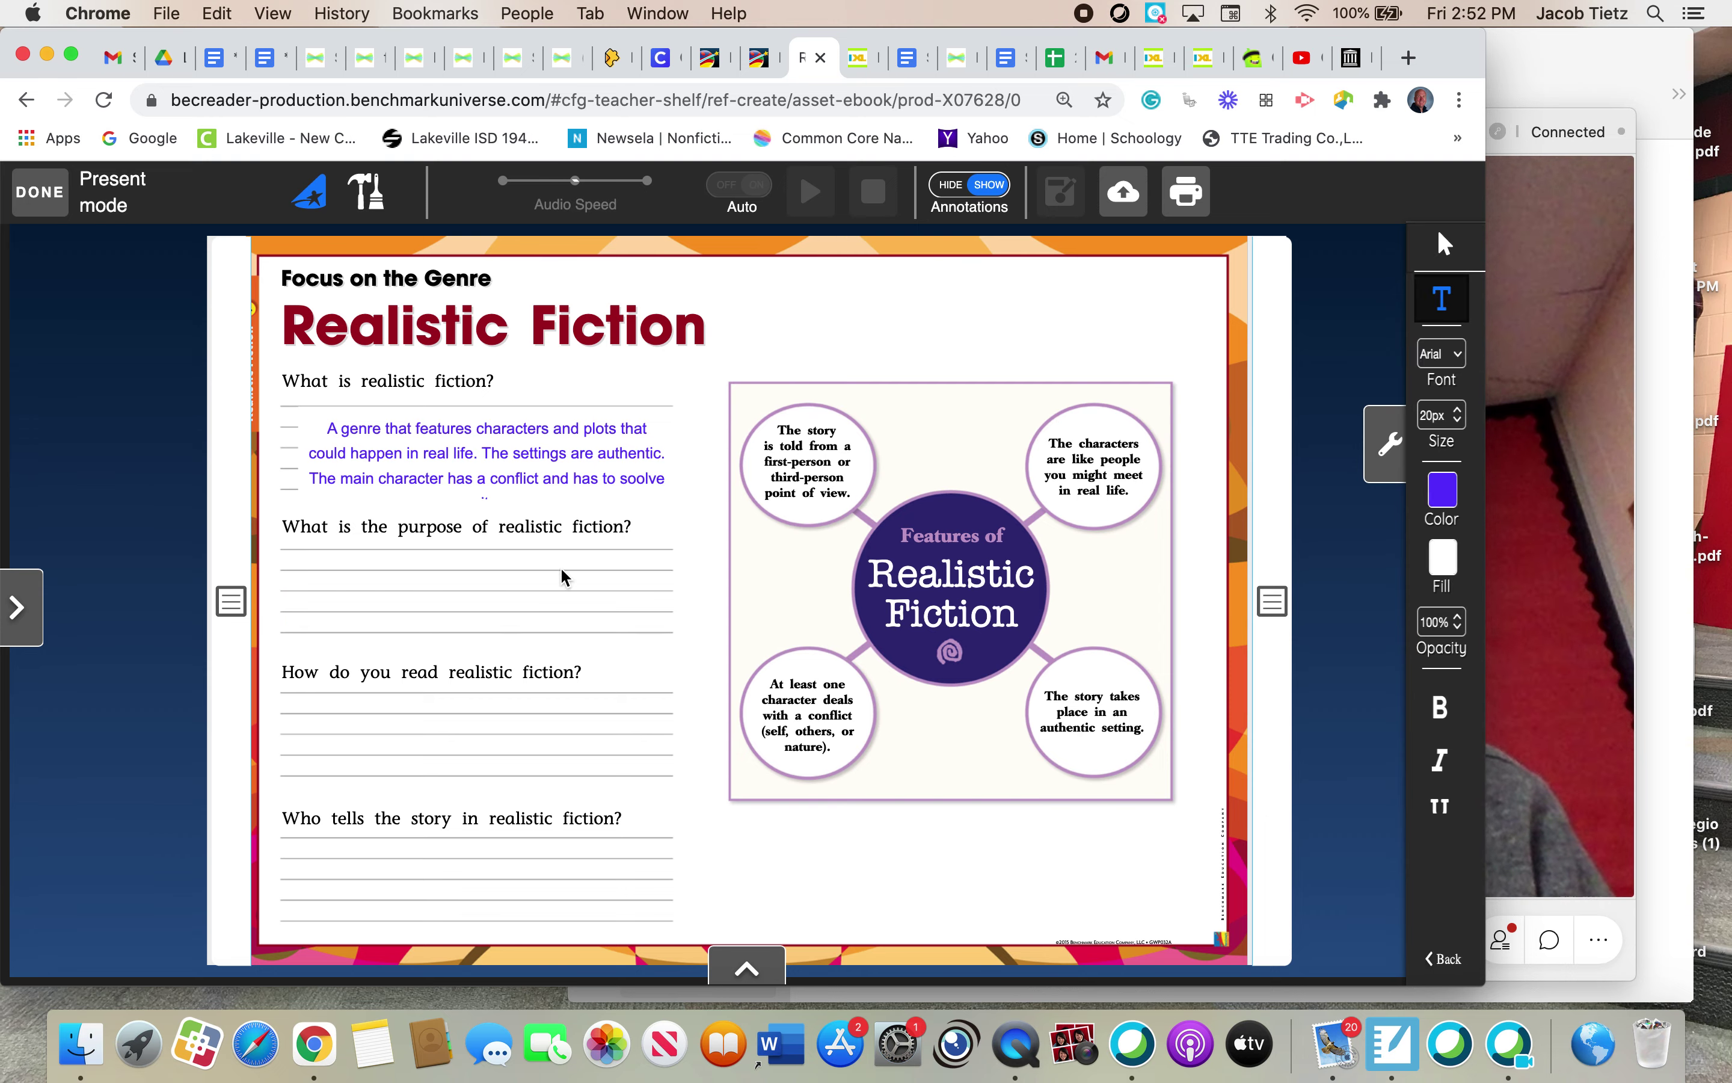
pyautogui.click(294, 565)
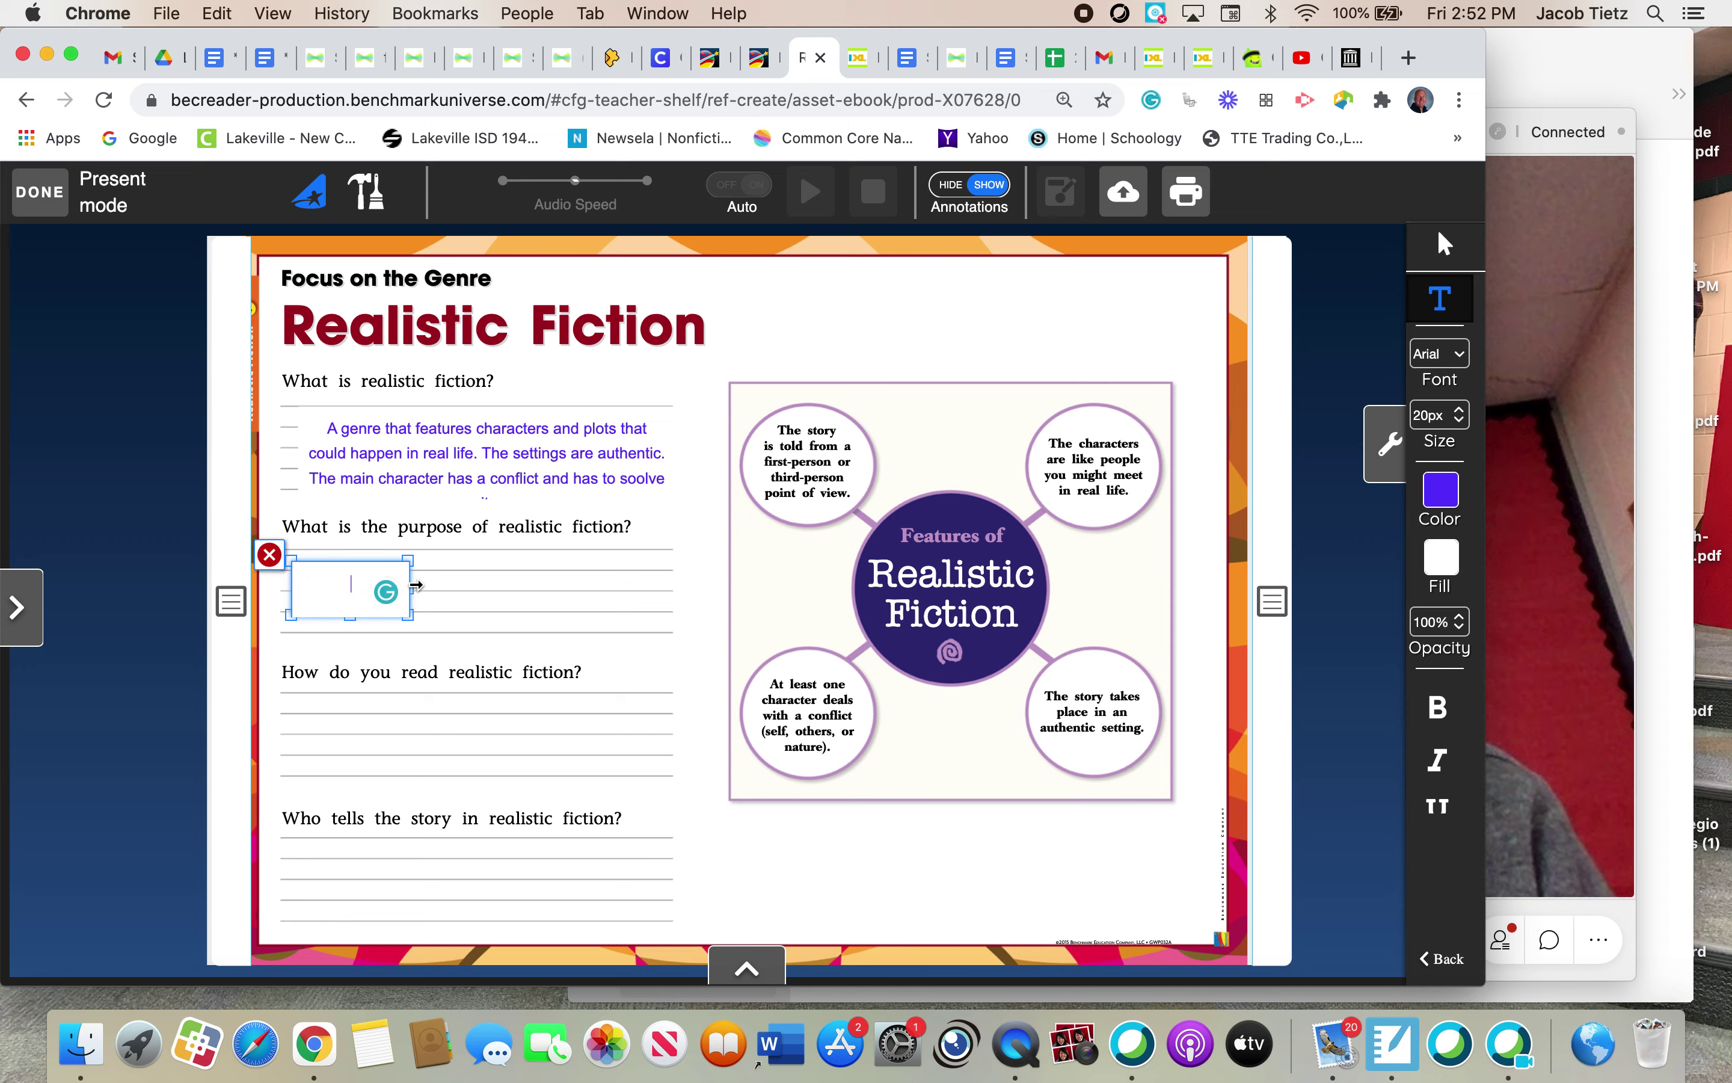
pyautogui.moveTo(414, 587); pyautogui.dragTo(674, 576)
pyautogui.click(484, 616)
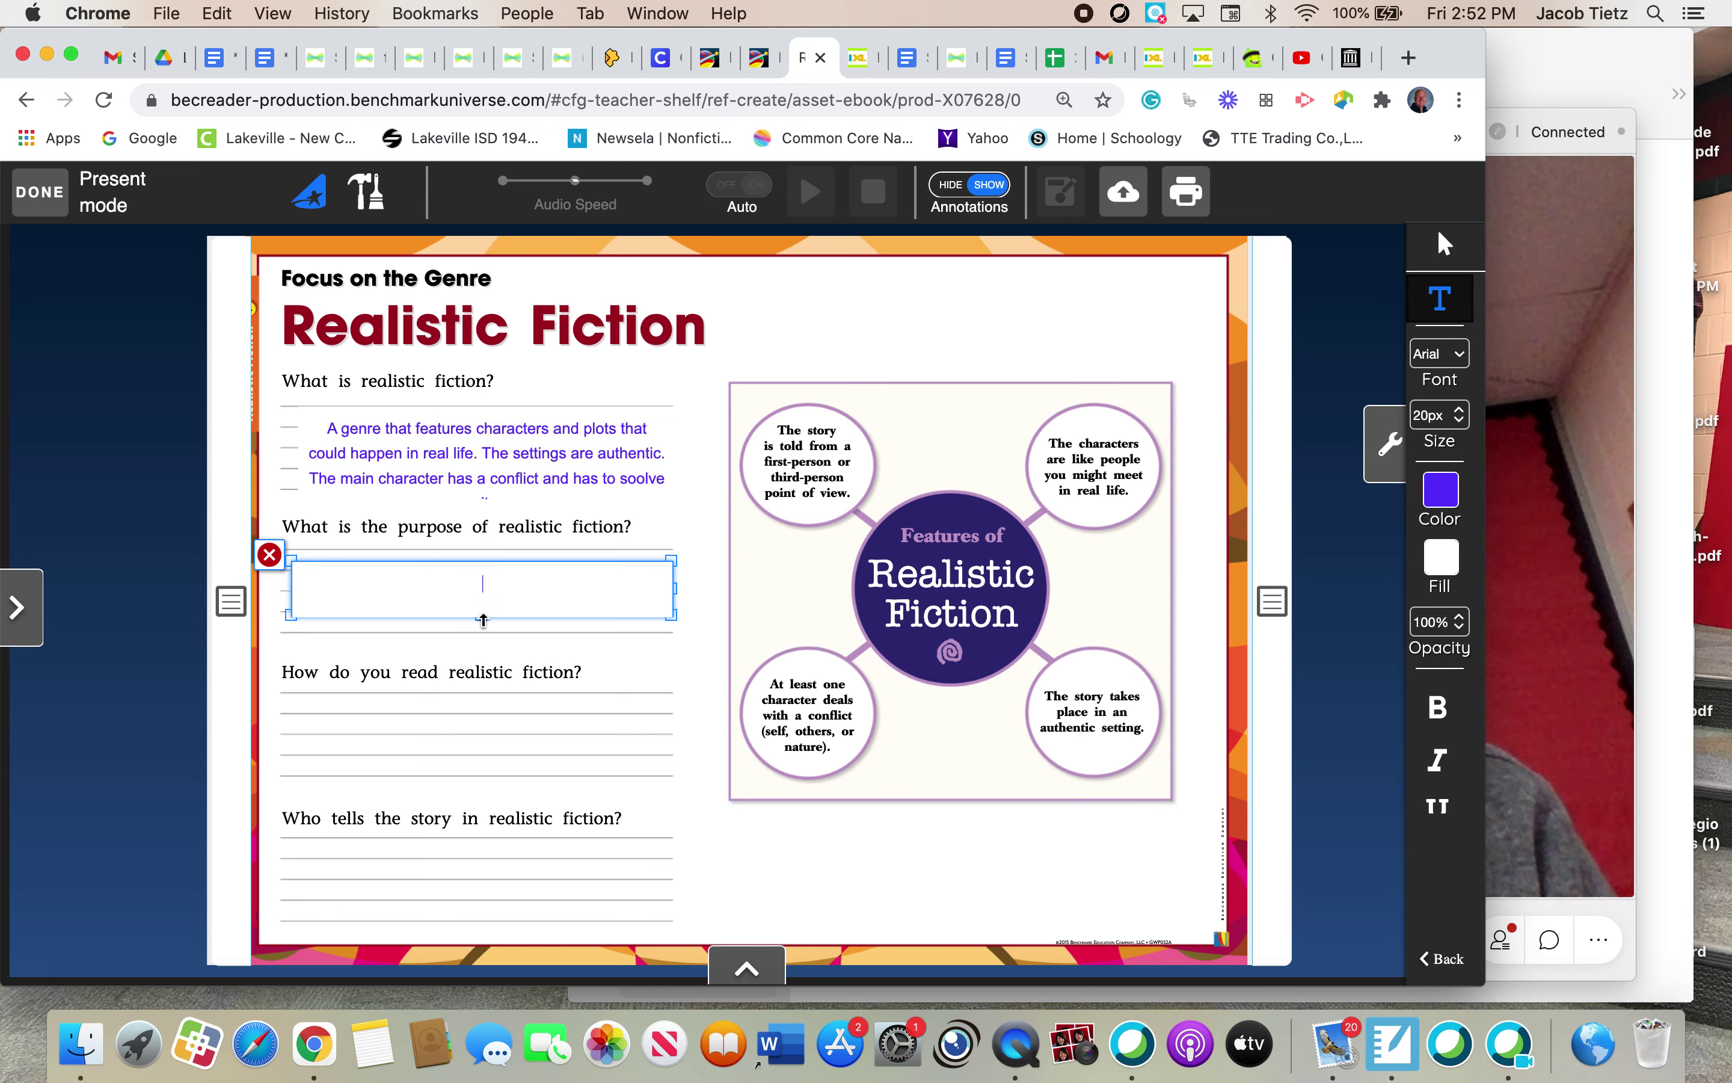
pyautogui.moveTo(483, 620); pyautogui.dragTo(483, 648)
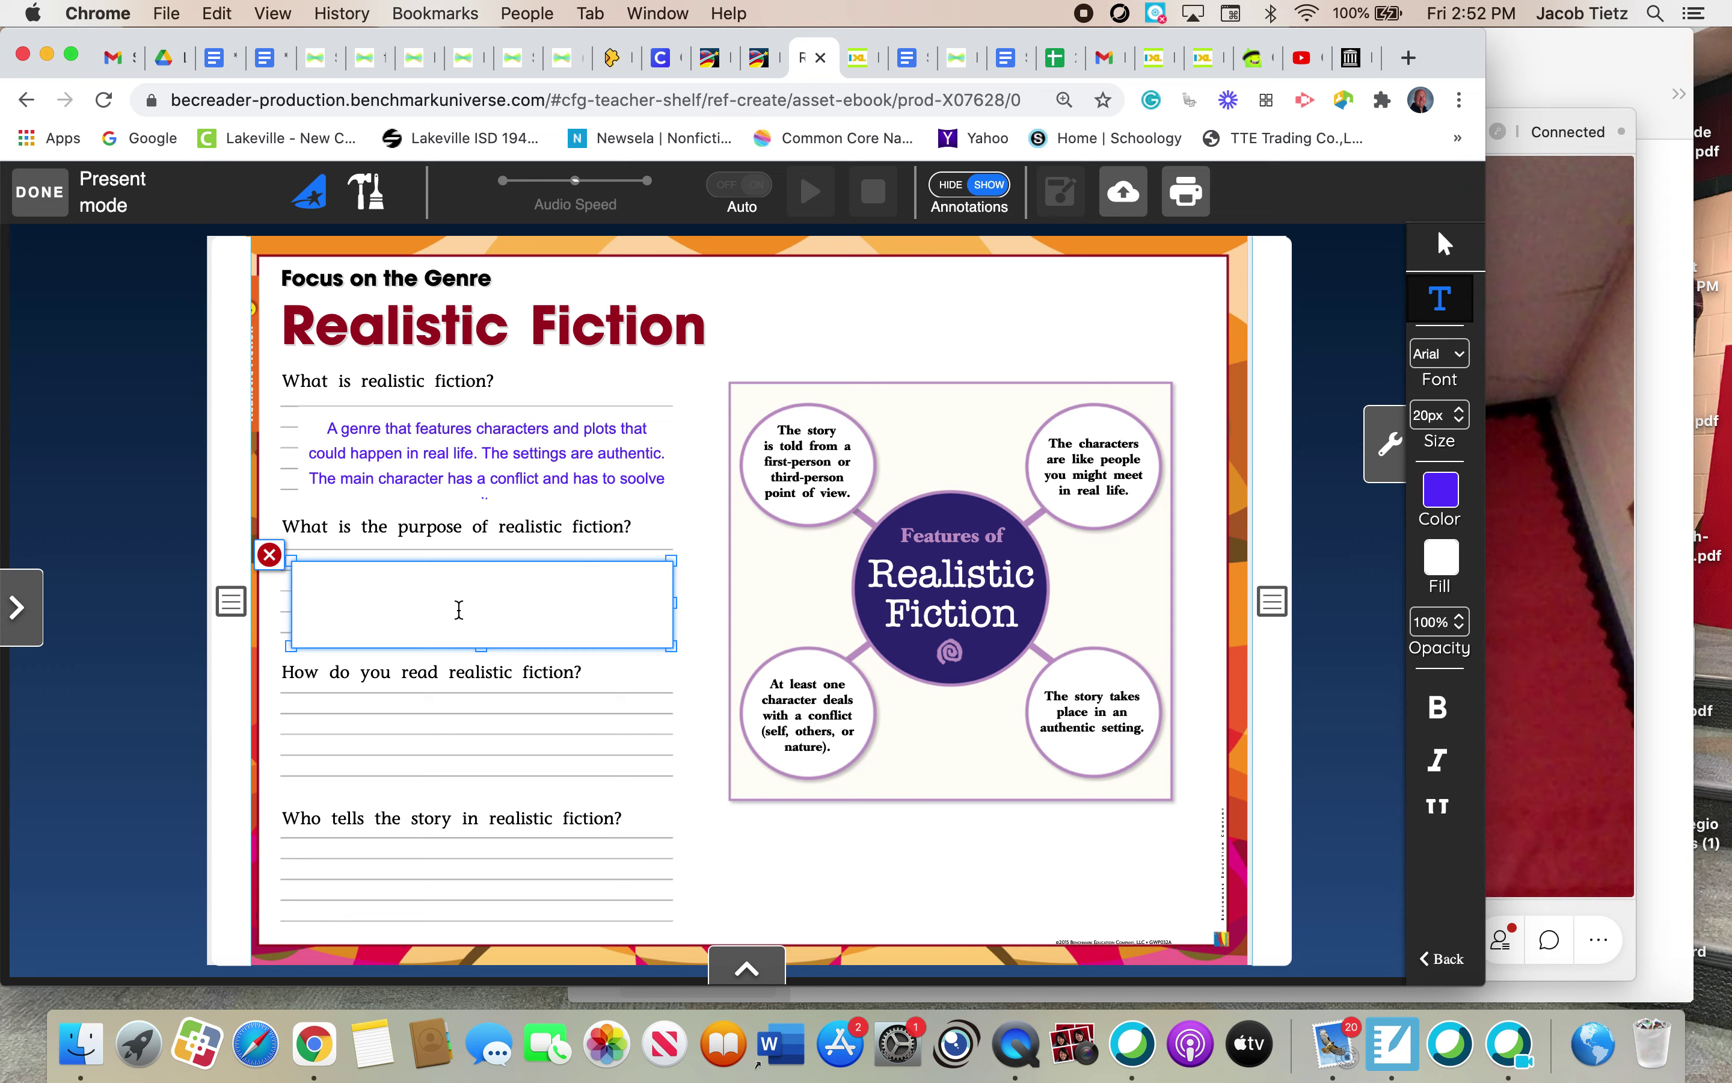
# - Type the answer about the character growing, handling success and failure, and building relationships, then commit
pyautogui.write('To show how the main character')
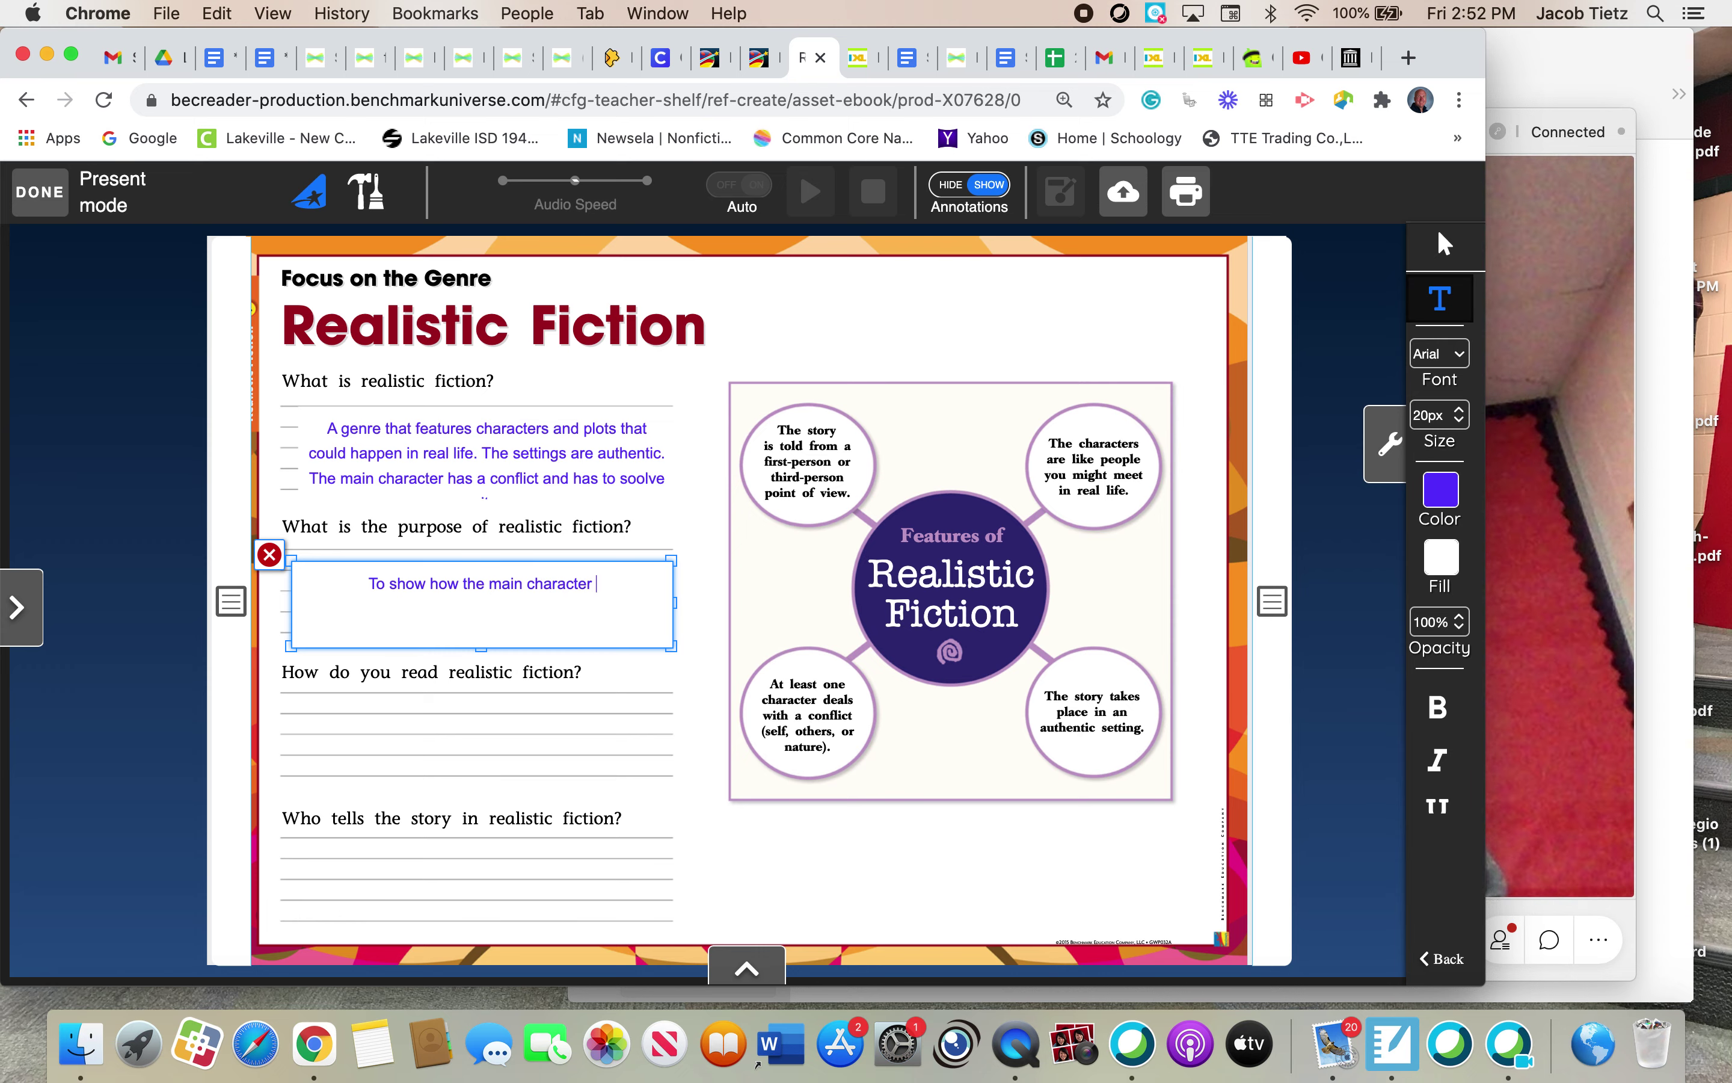
pyautogui.write('grow')
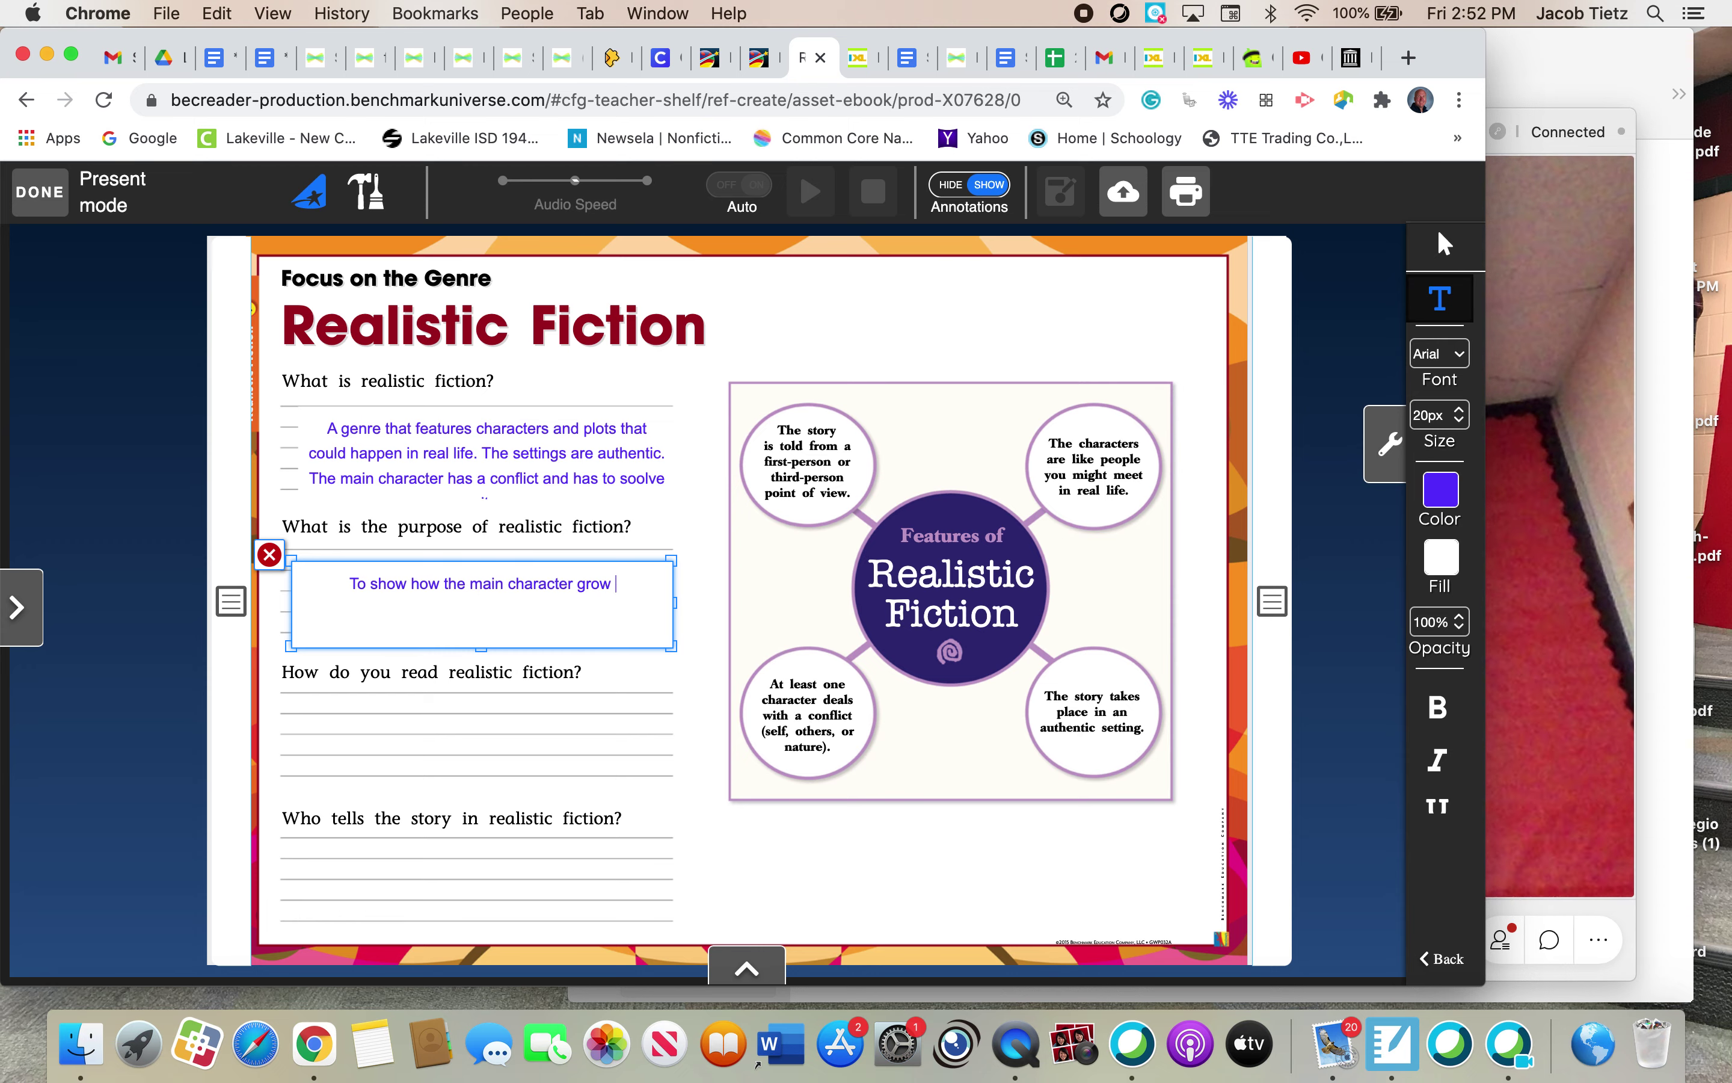
pyautogui.press('BackSpace')
pyautogui.write('s and lea')
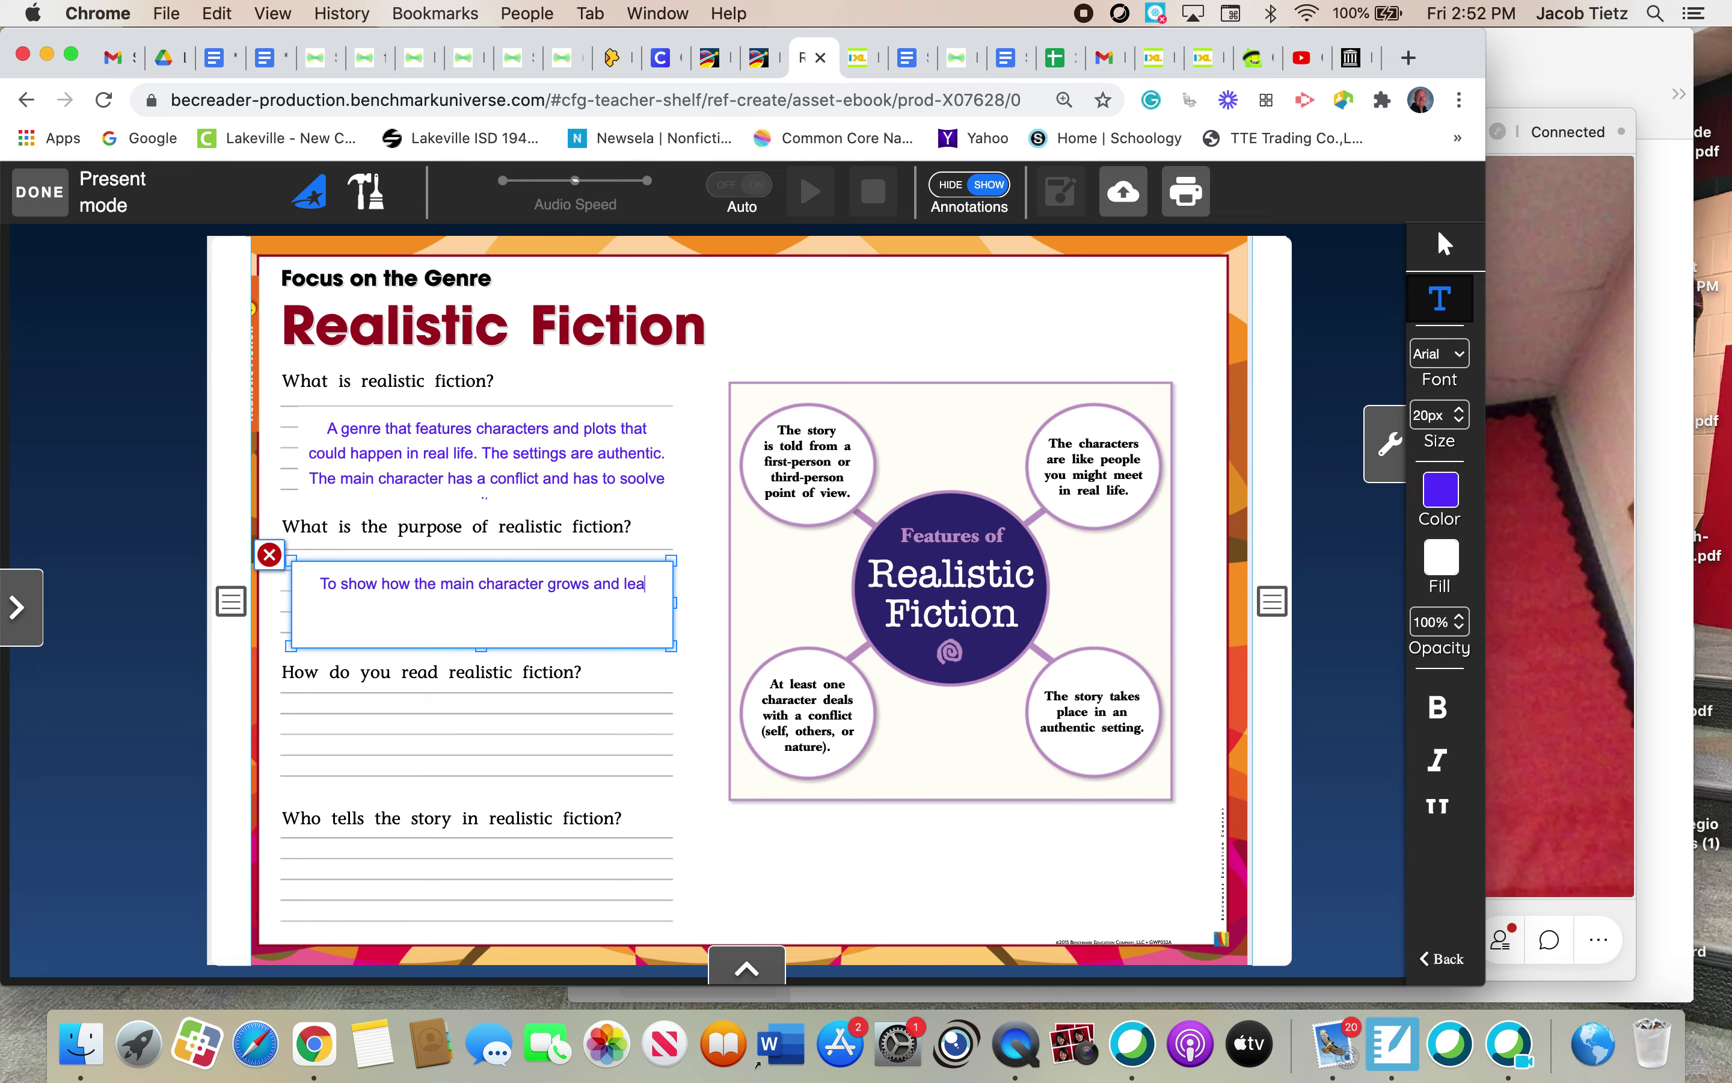
pyautogui.write('rns, how ')
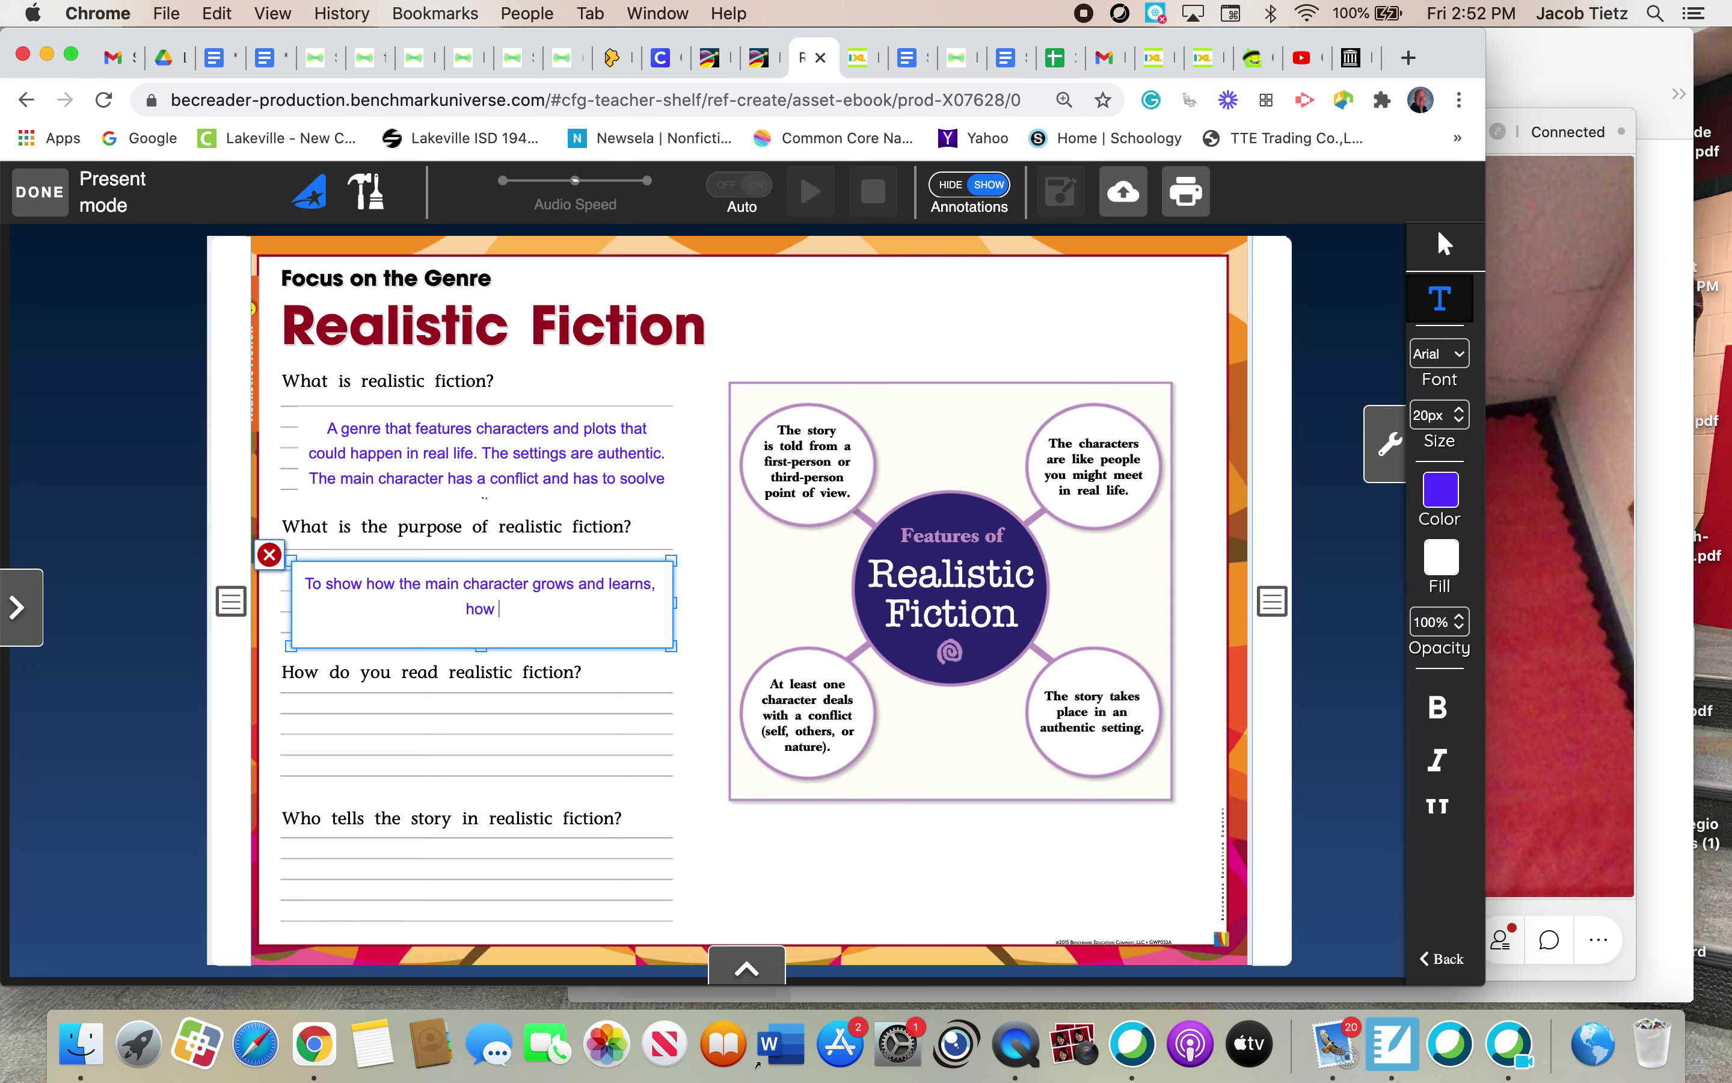
pyautogui.write('they deal with success and ')
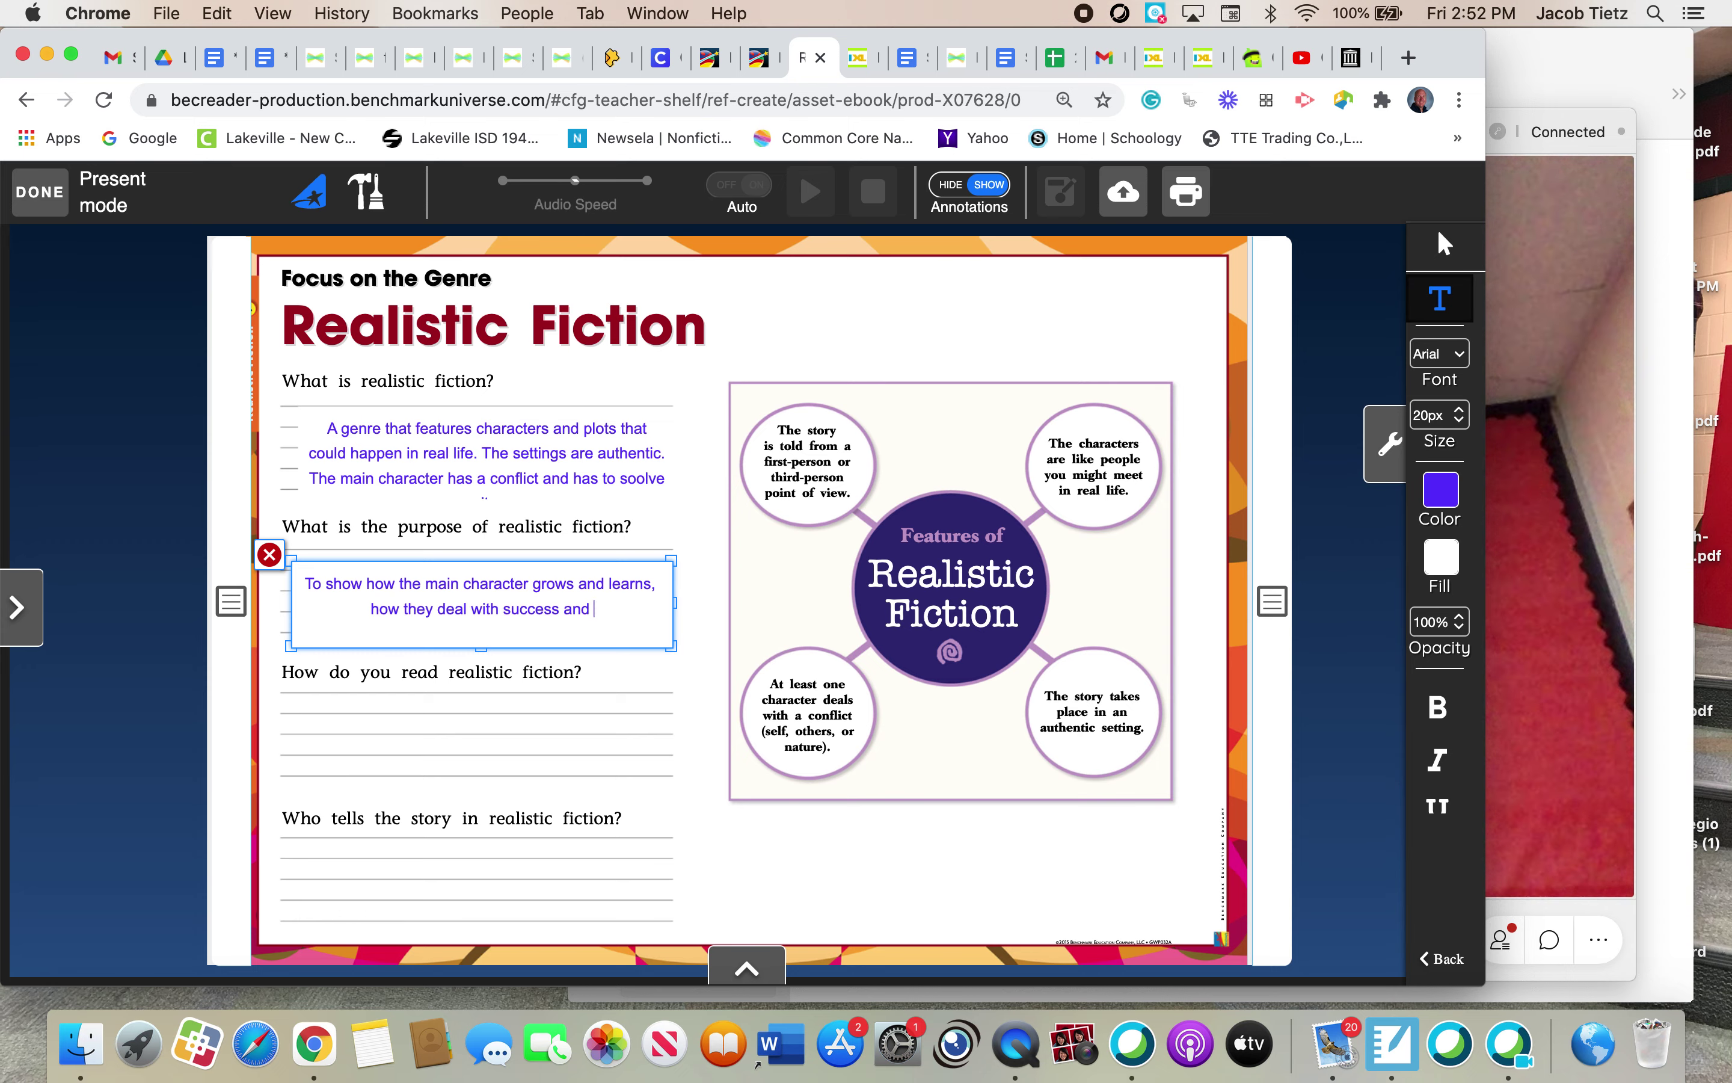
pyautogui.write('fai')
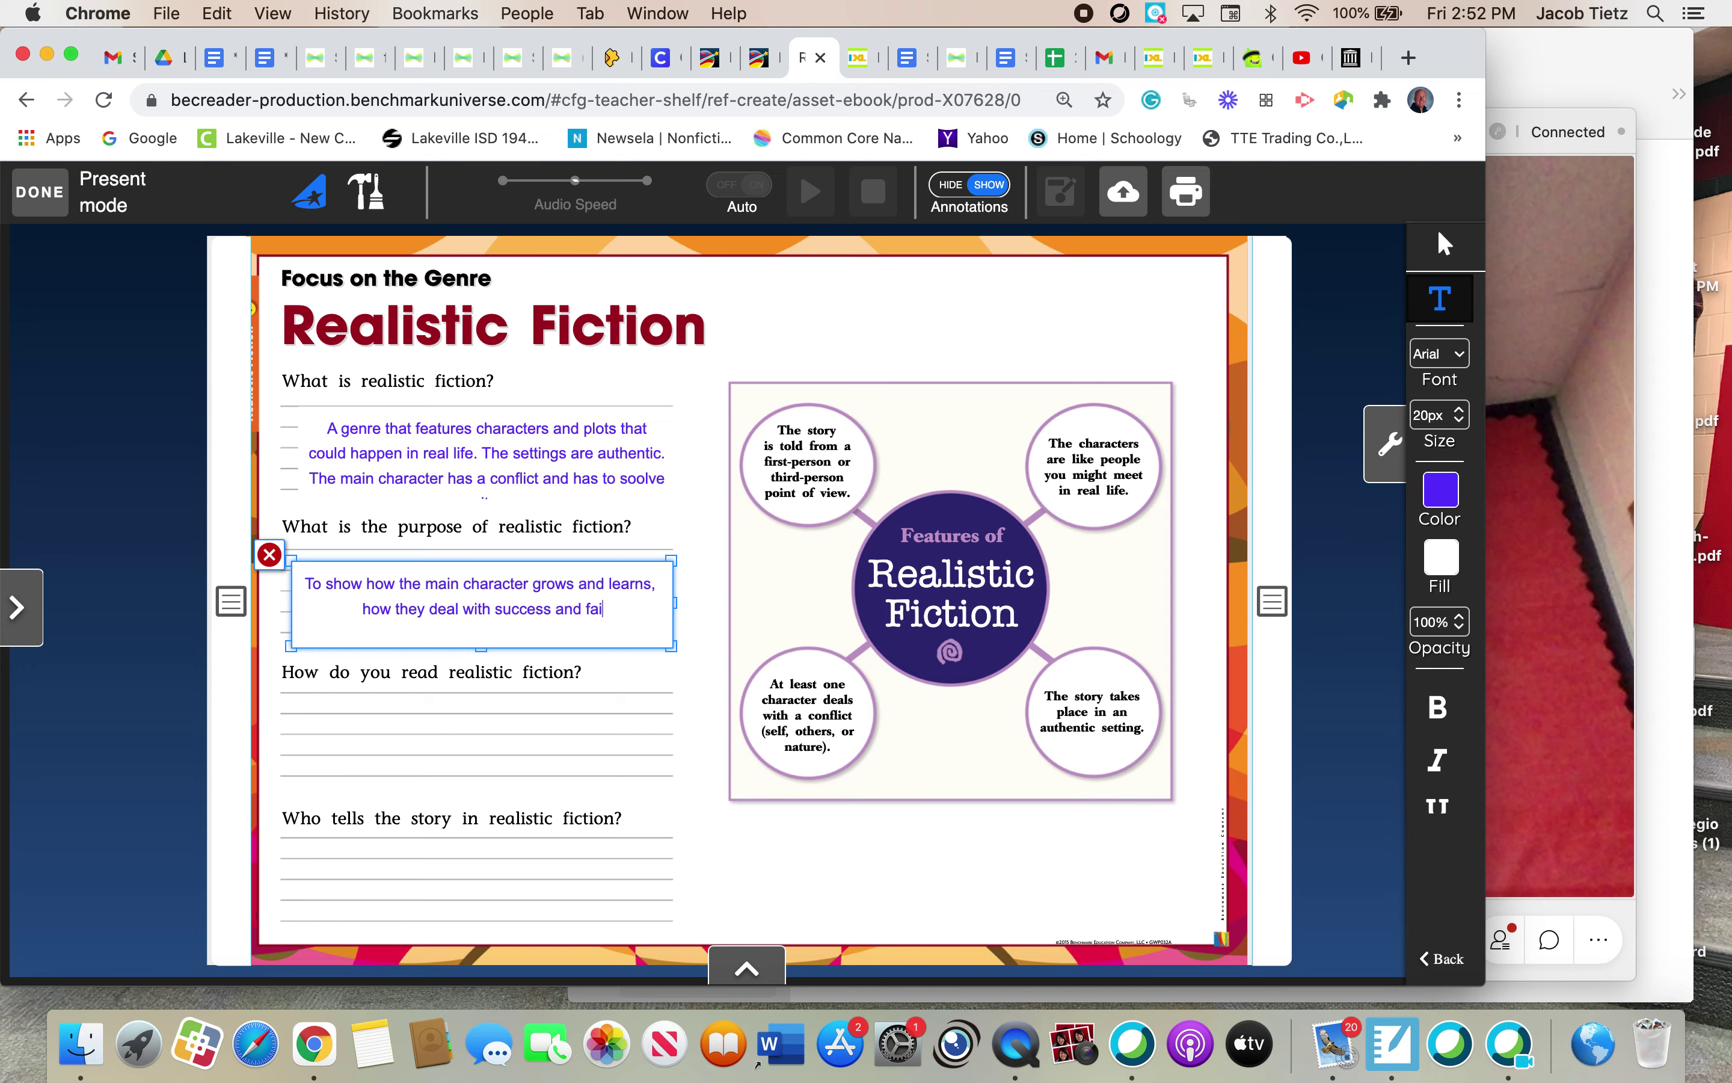
pyautogui.write('lure')
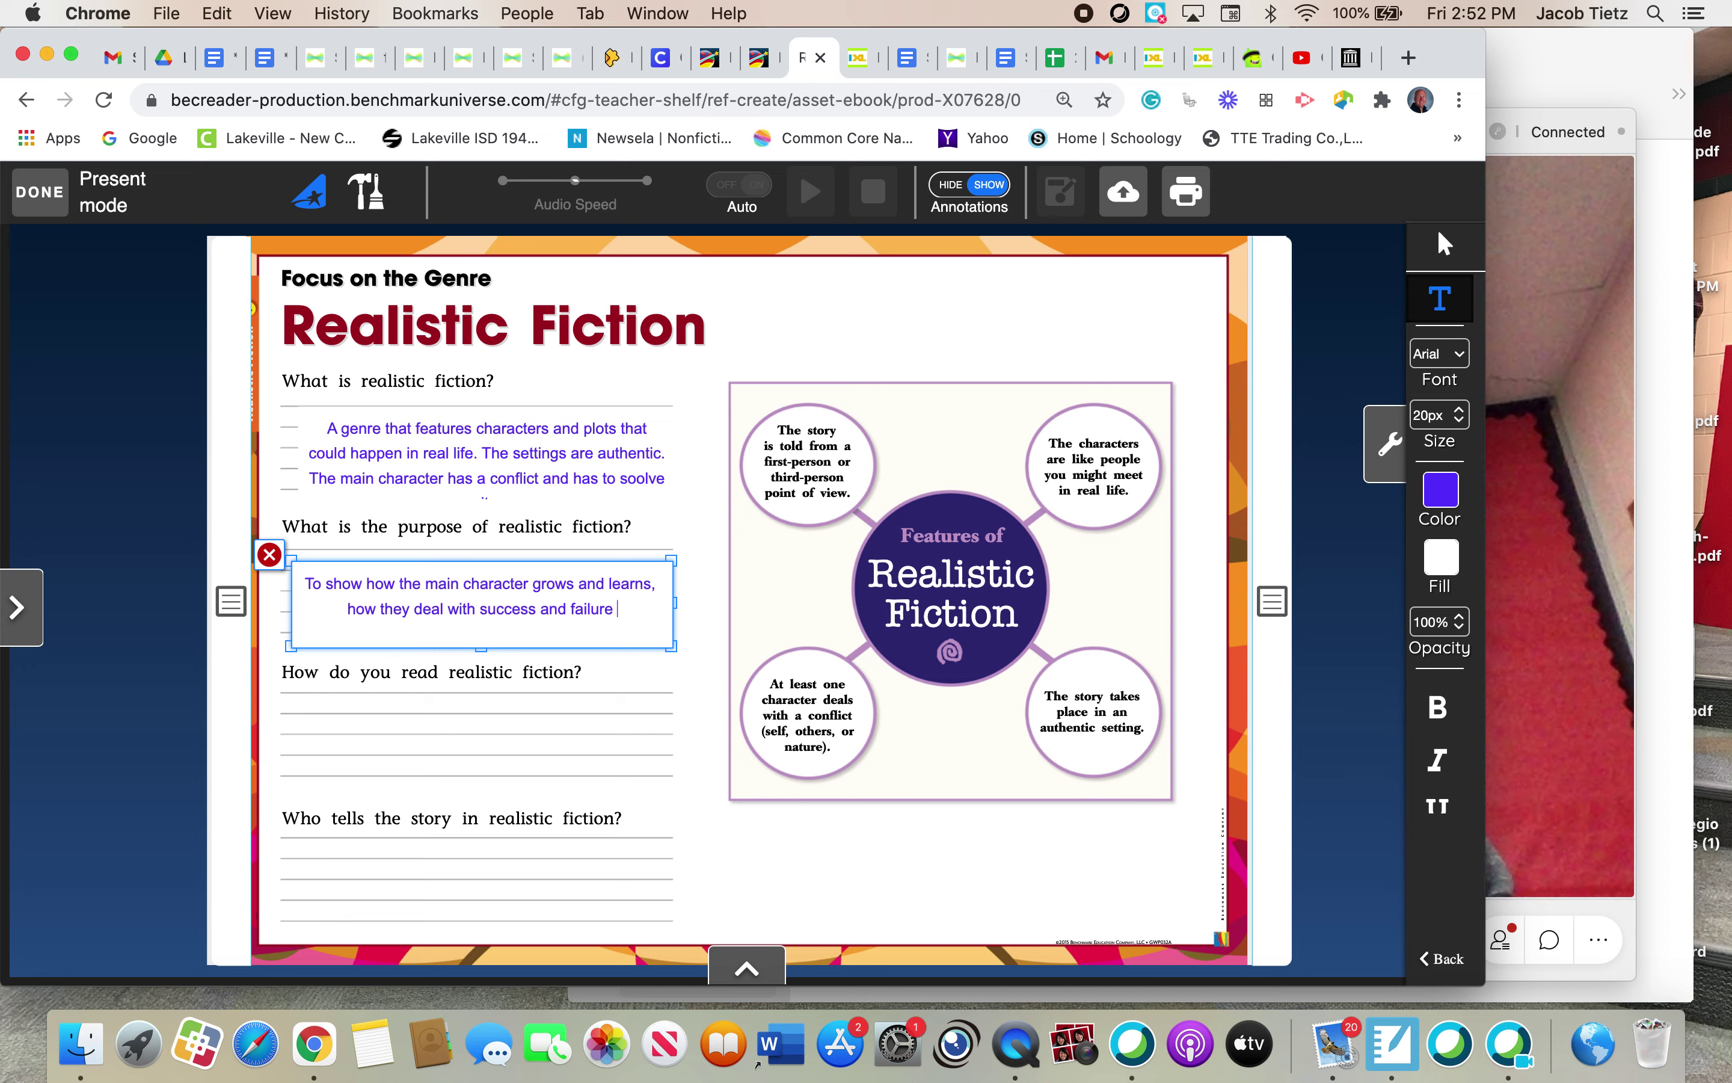
pyautogui.press('BackSpace')
pyautogui.write('. It shw')
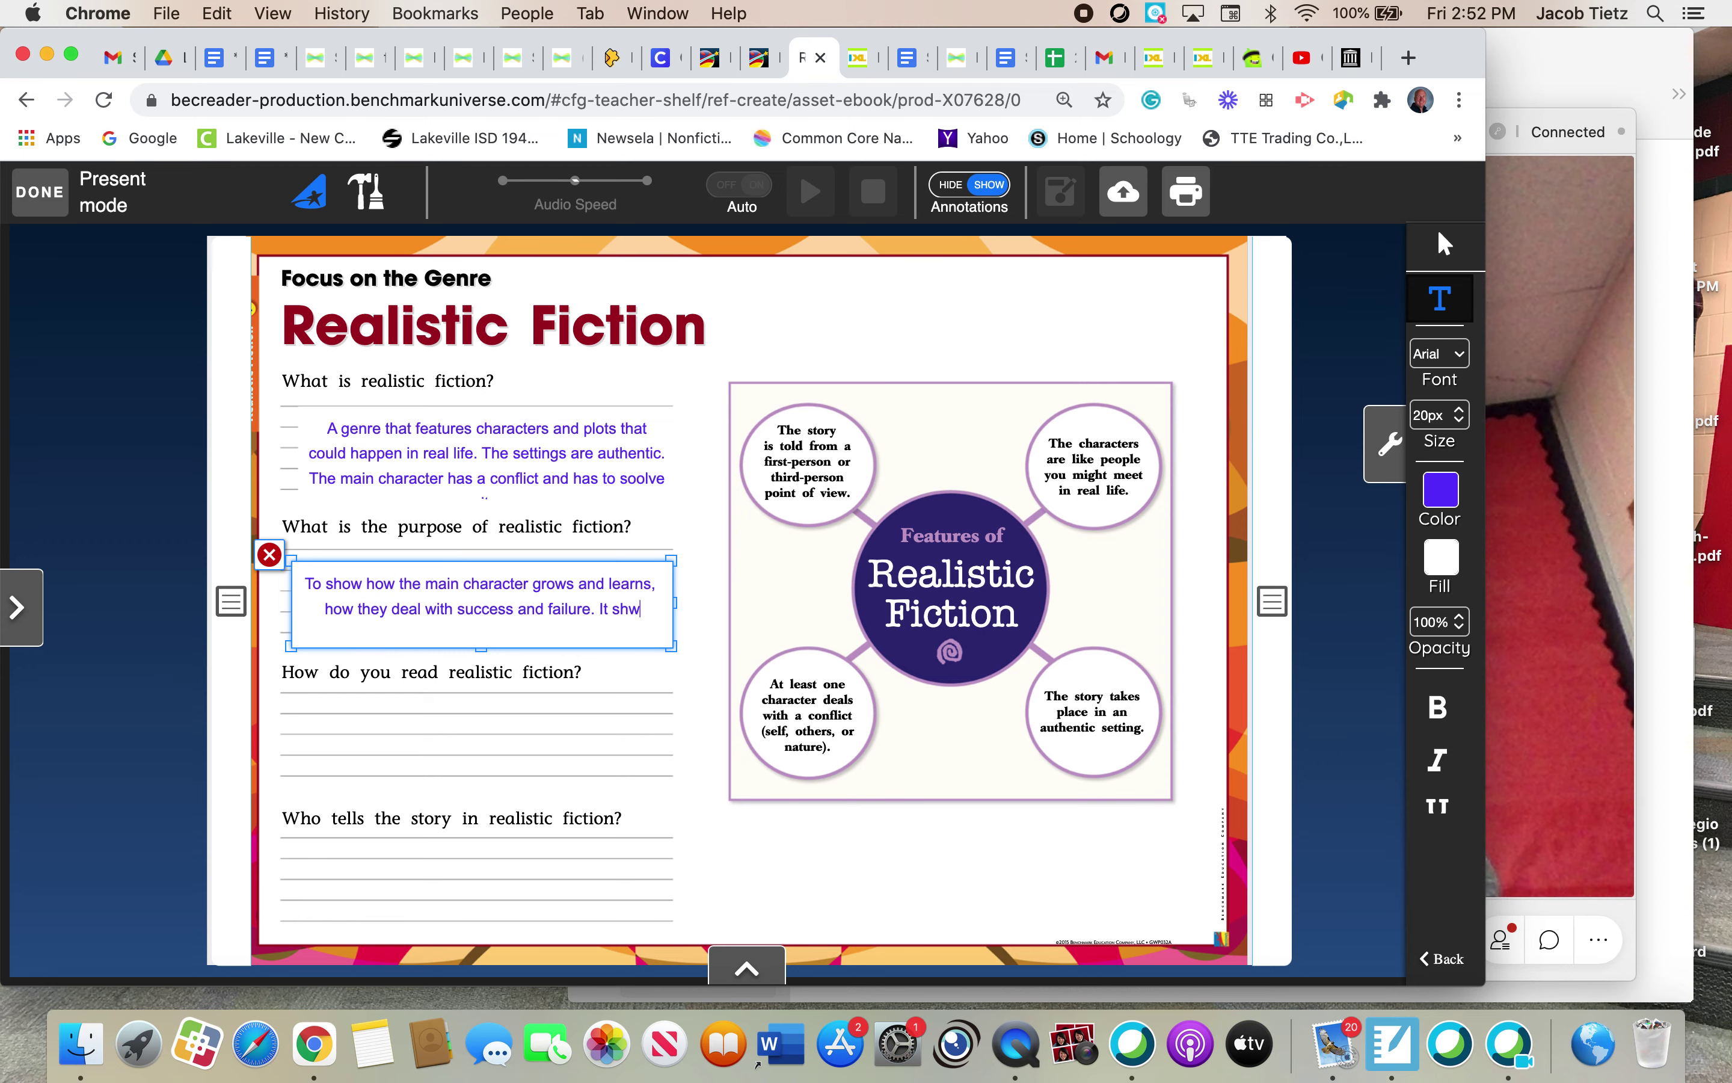
pyautogui.press('BackSpace')
pyautogui.write('ow')
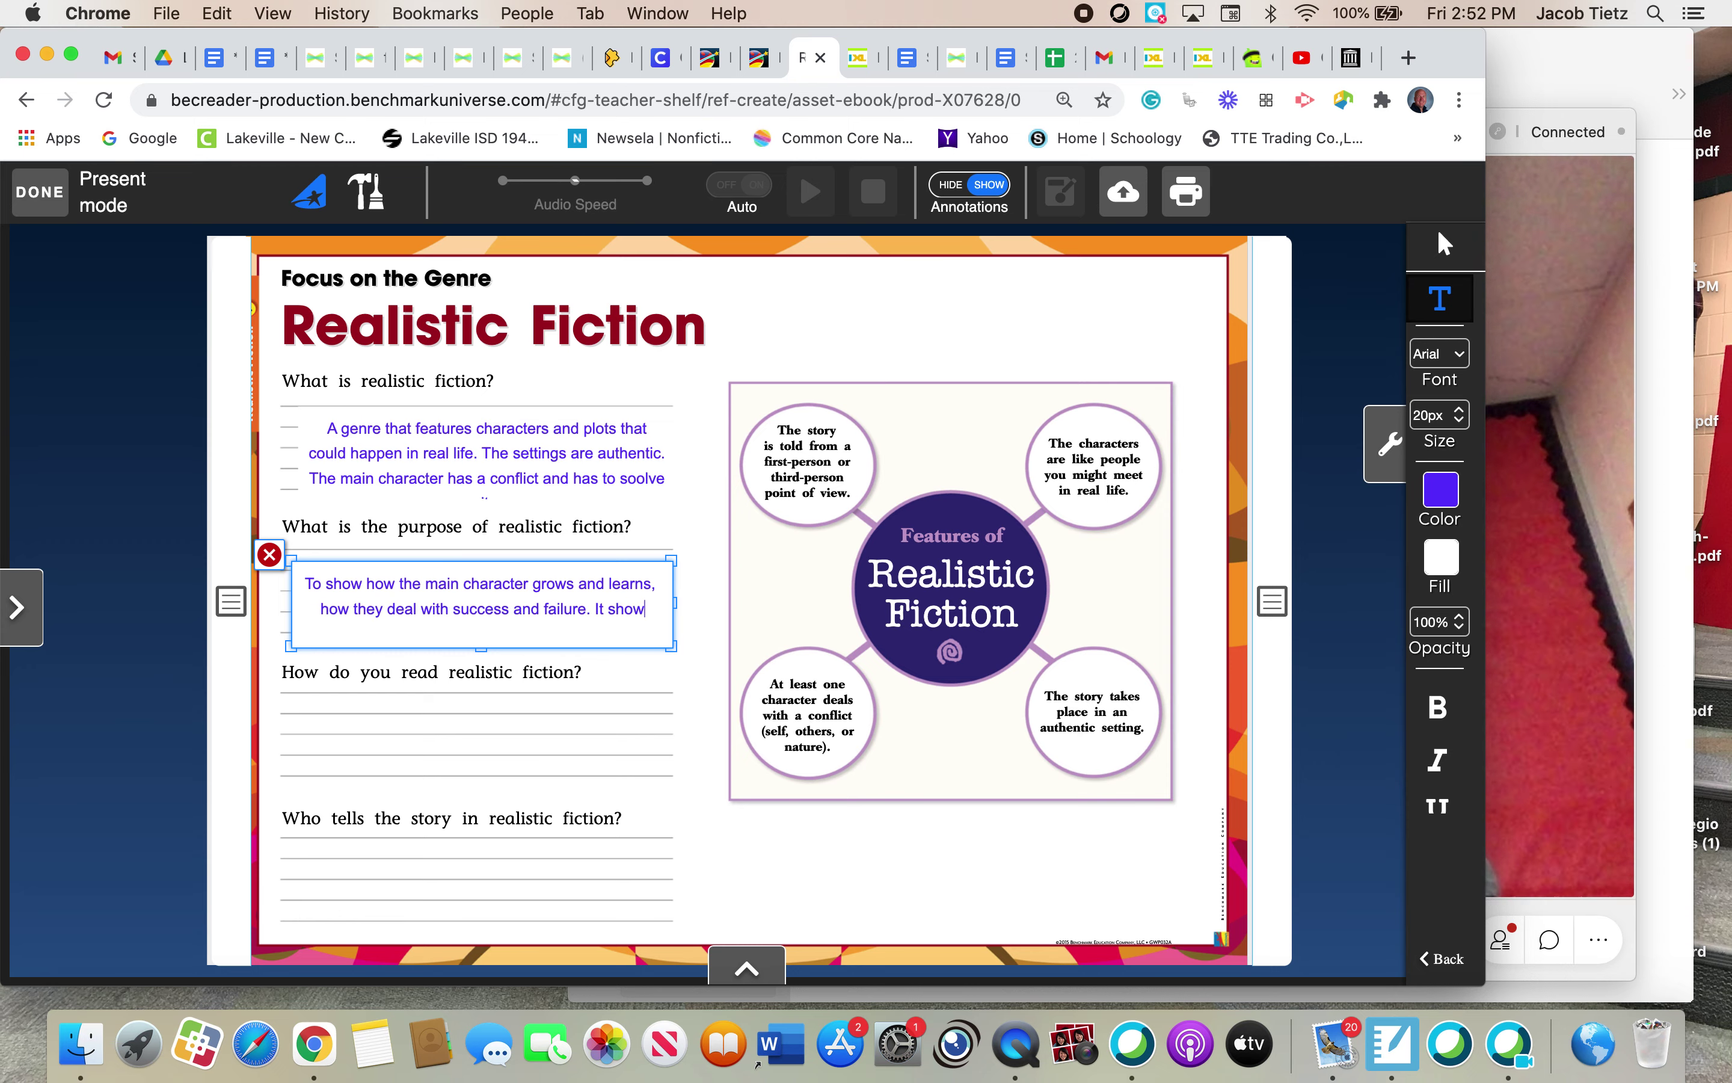
pyautogui.write('s how ')
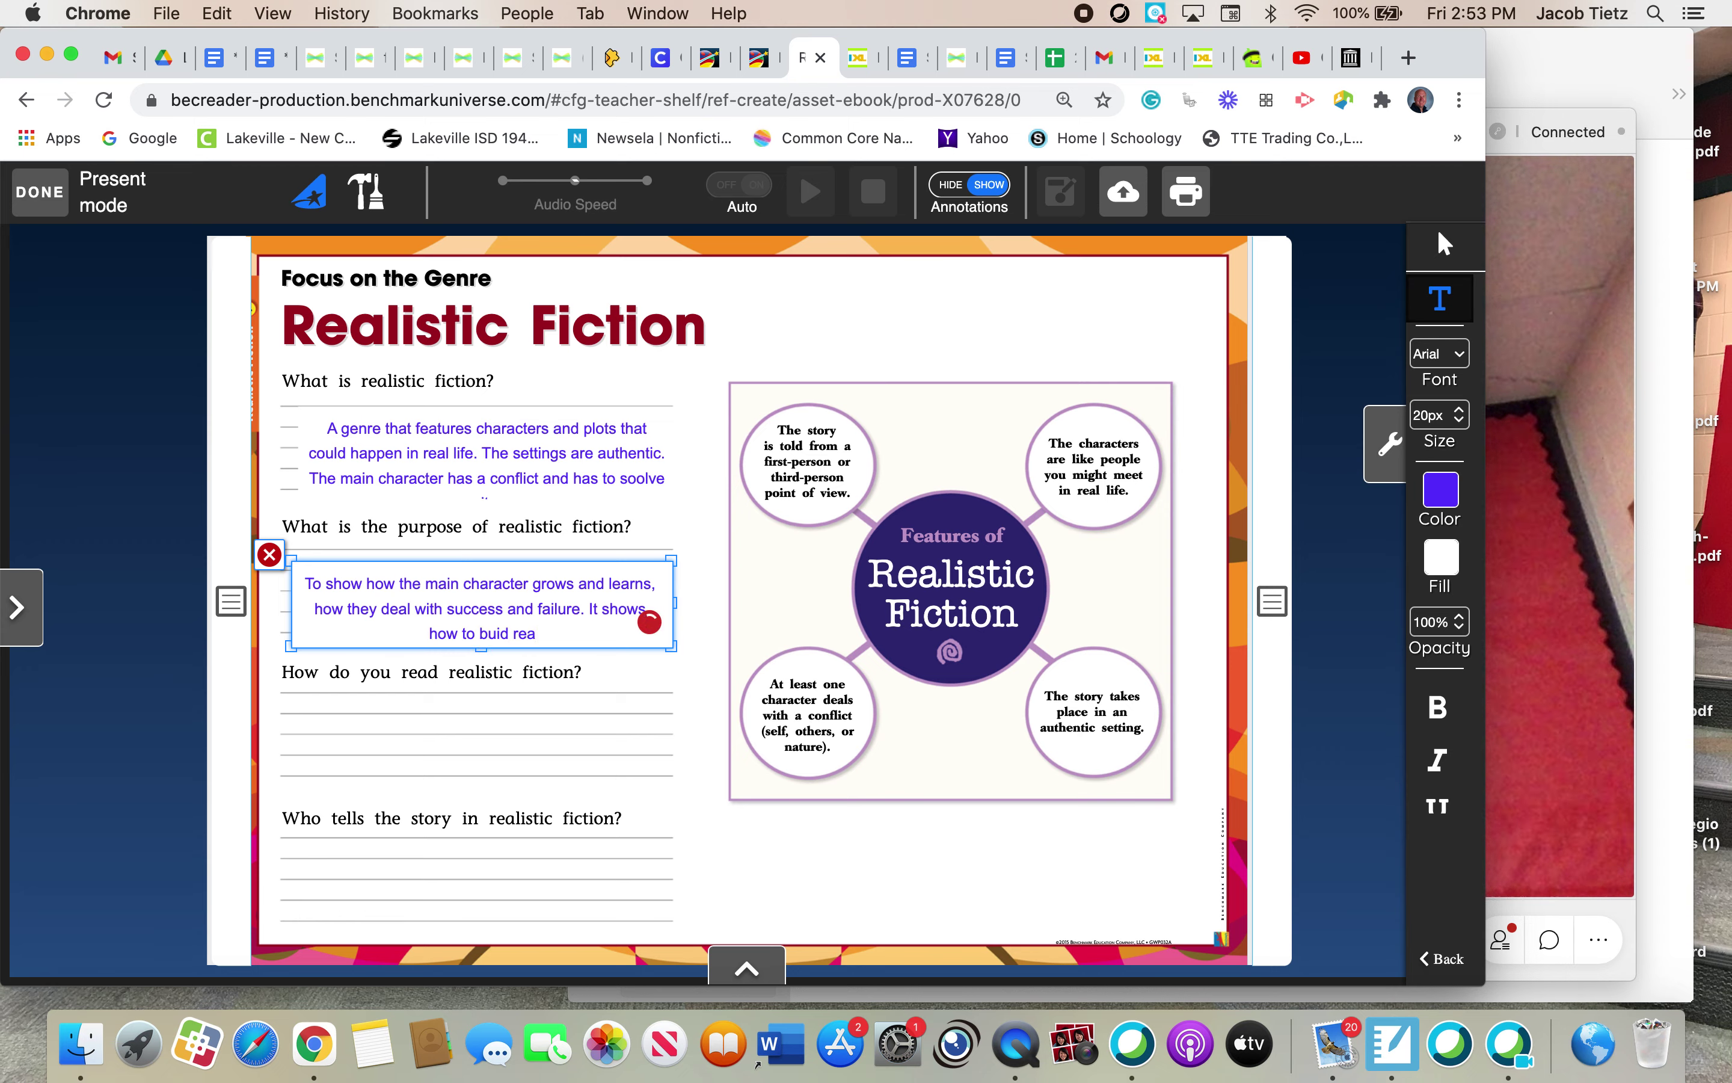
pyautogui.write('to buid relationships a')
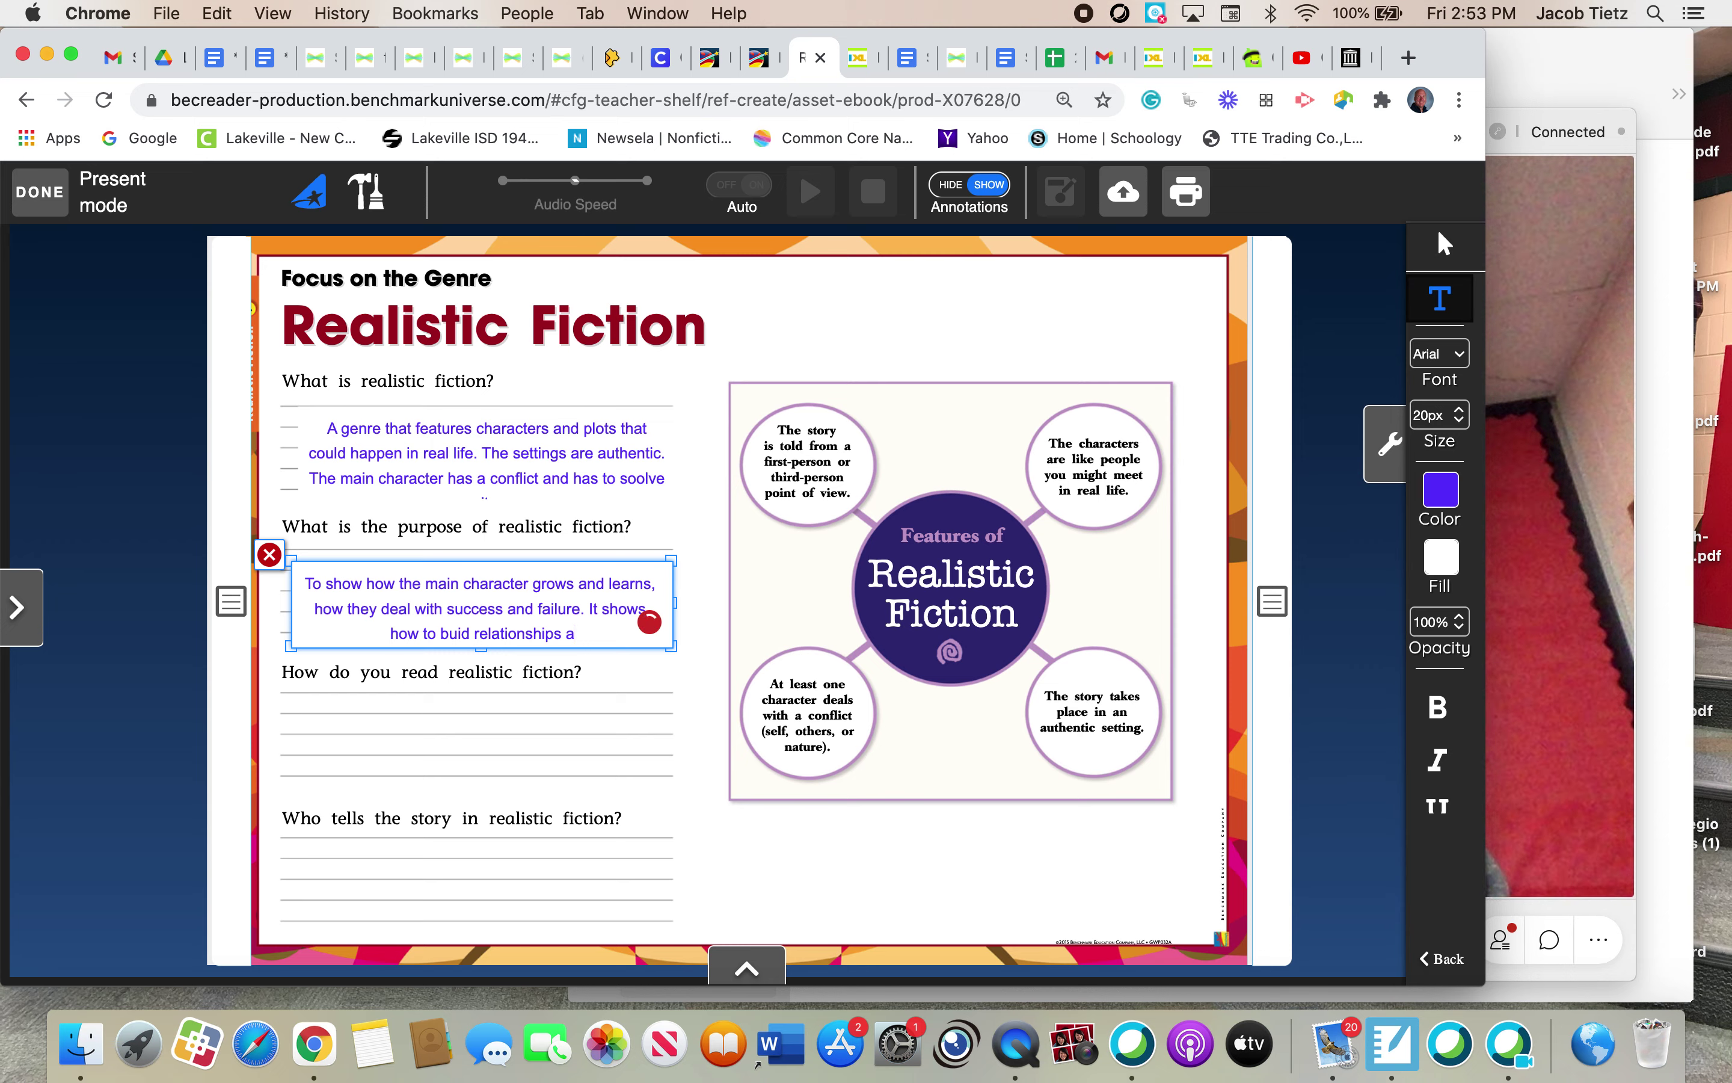
pyautogui.write('nd ')
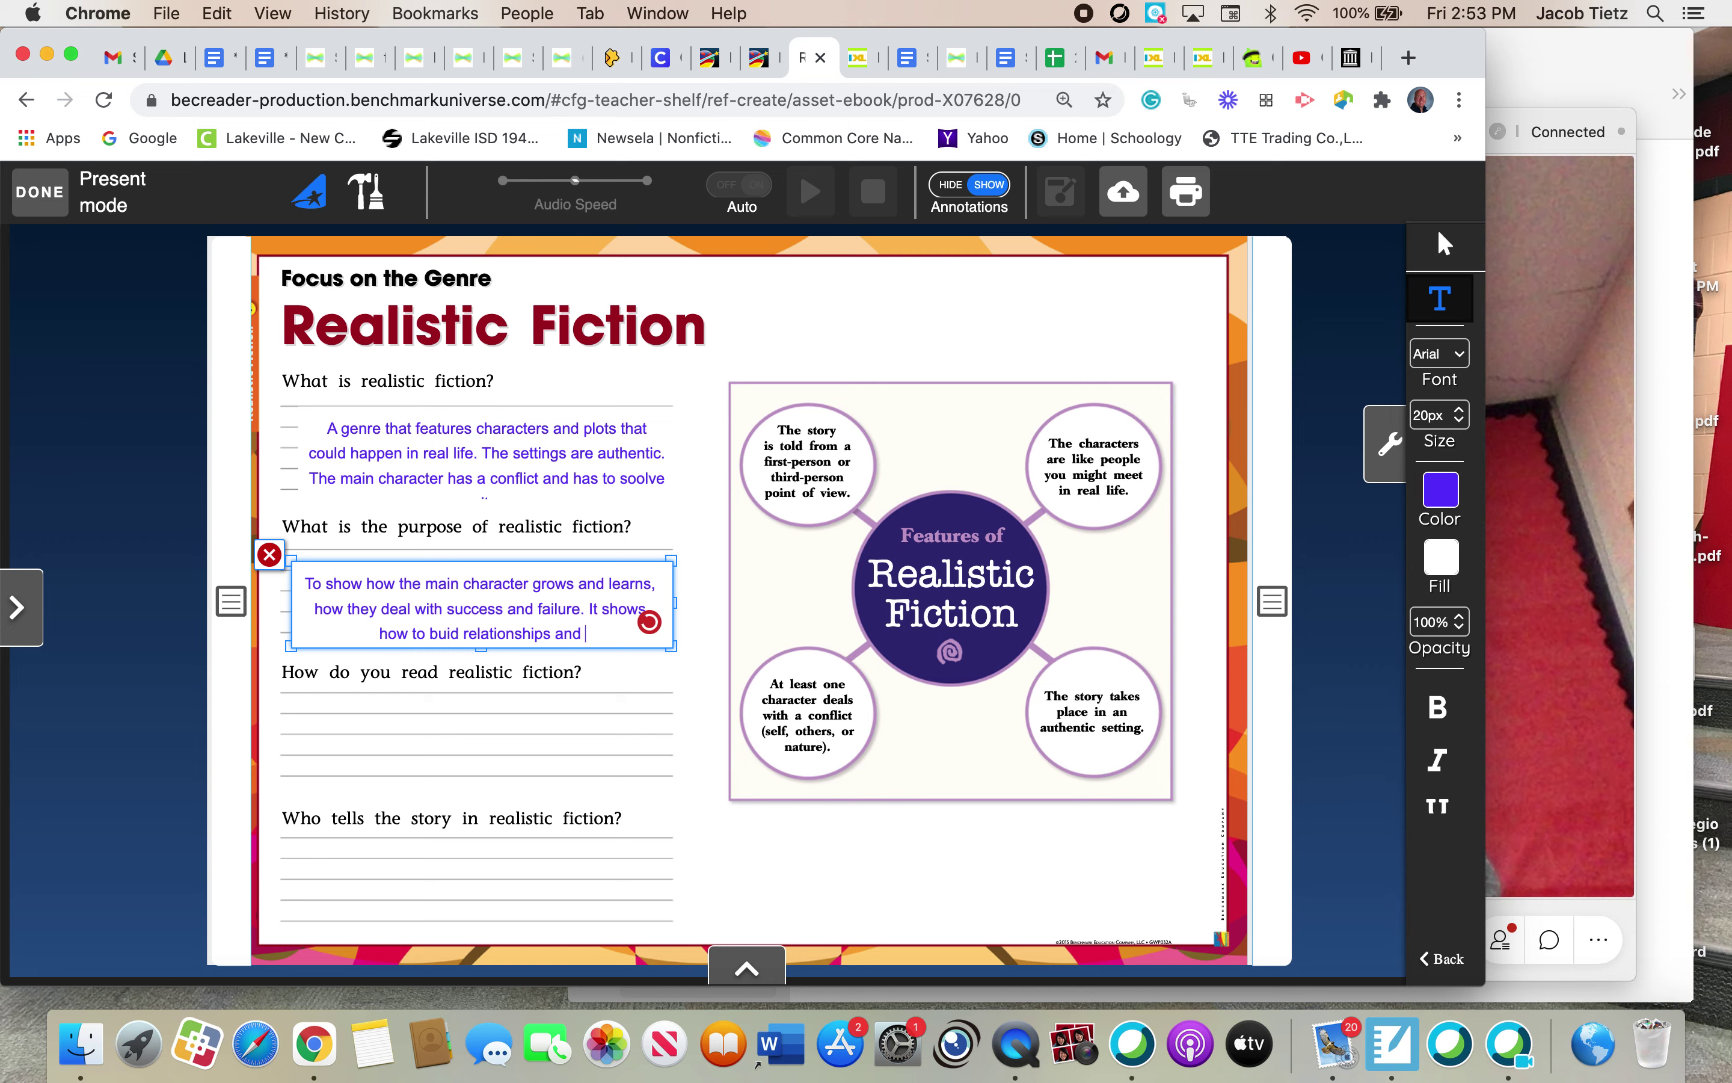
pyautogui.write('how to sol')
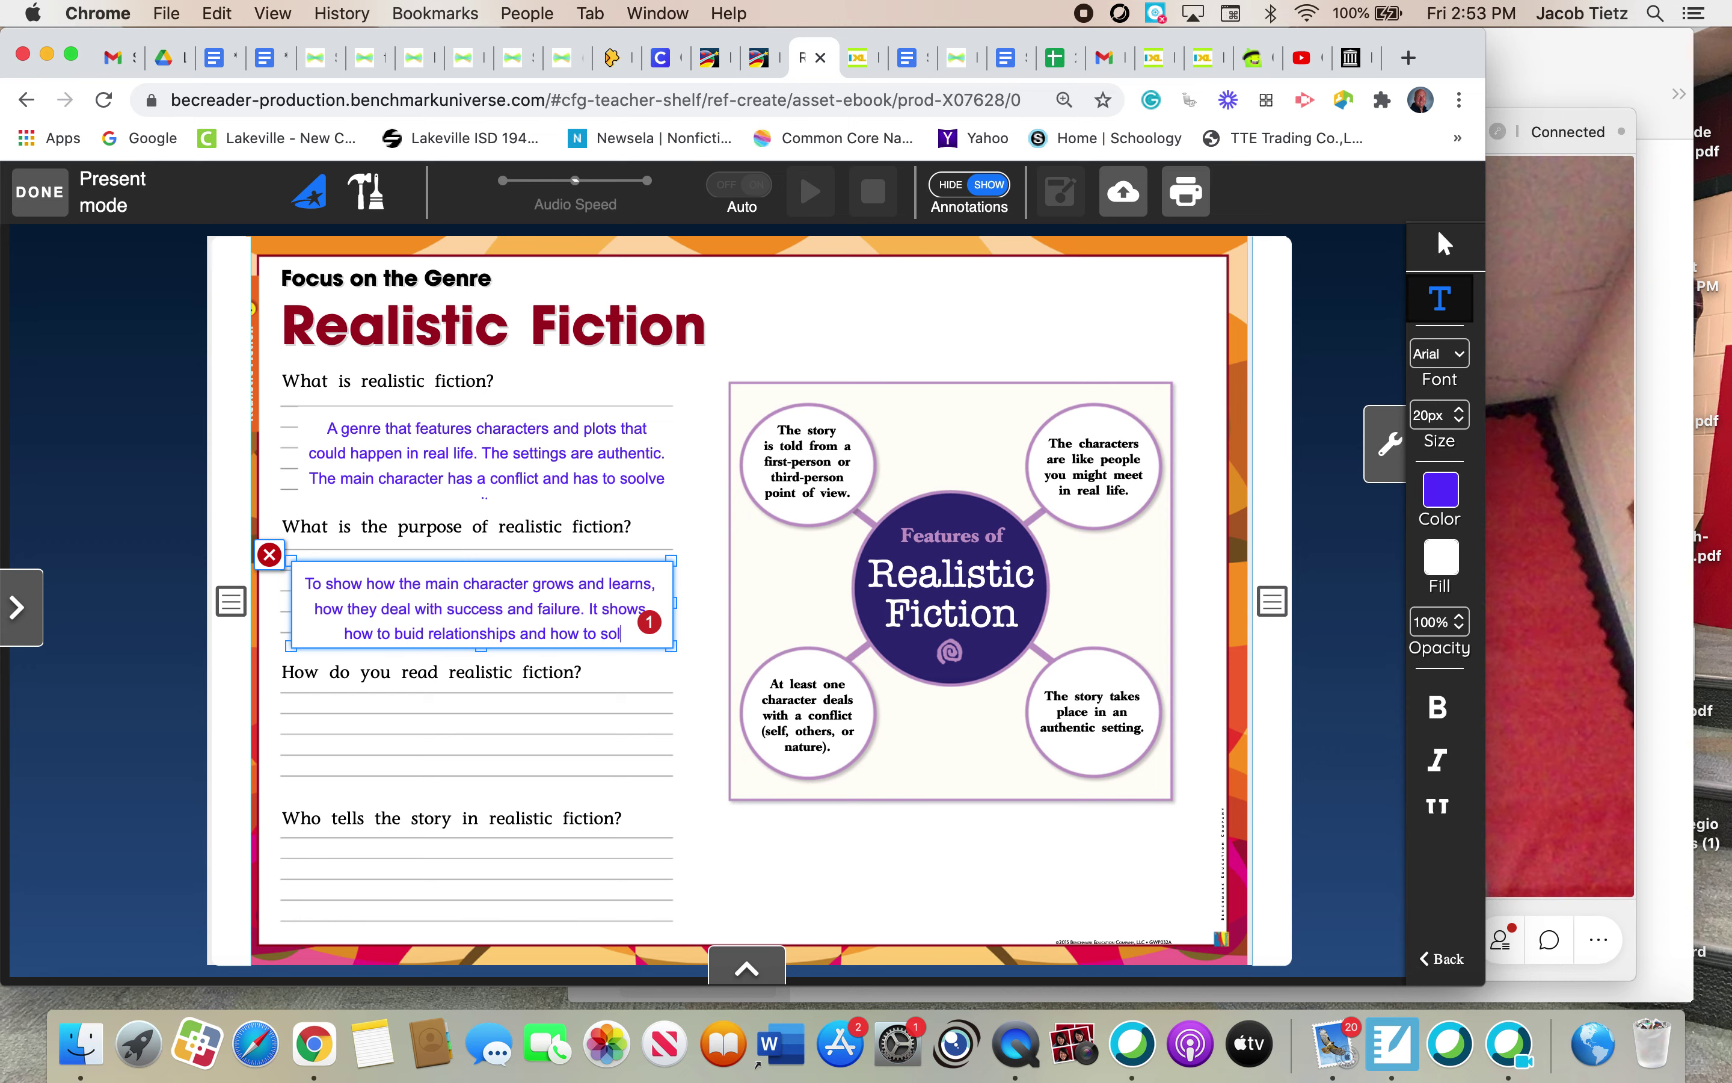
pyautogui.write('ve problems.')
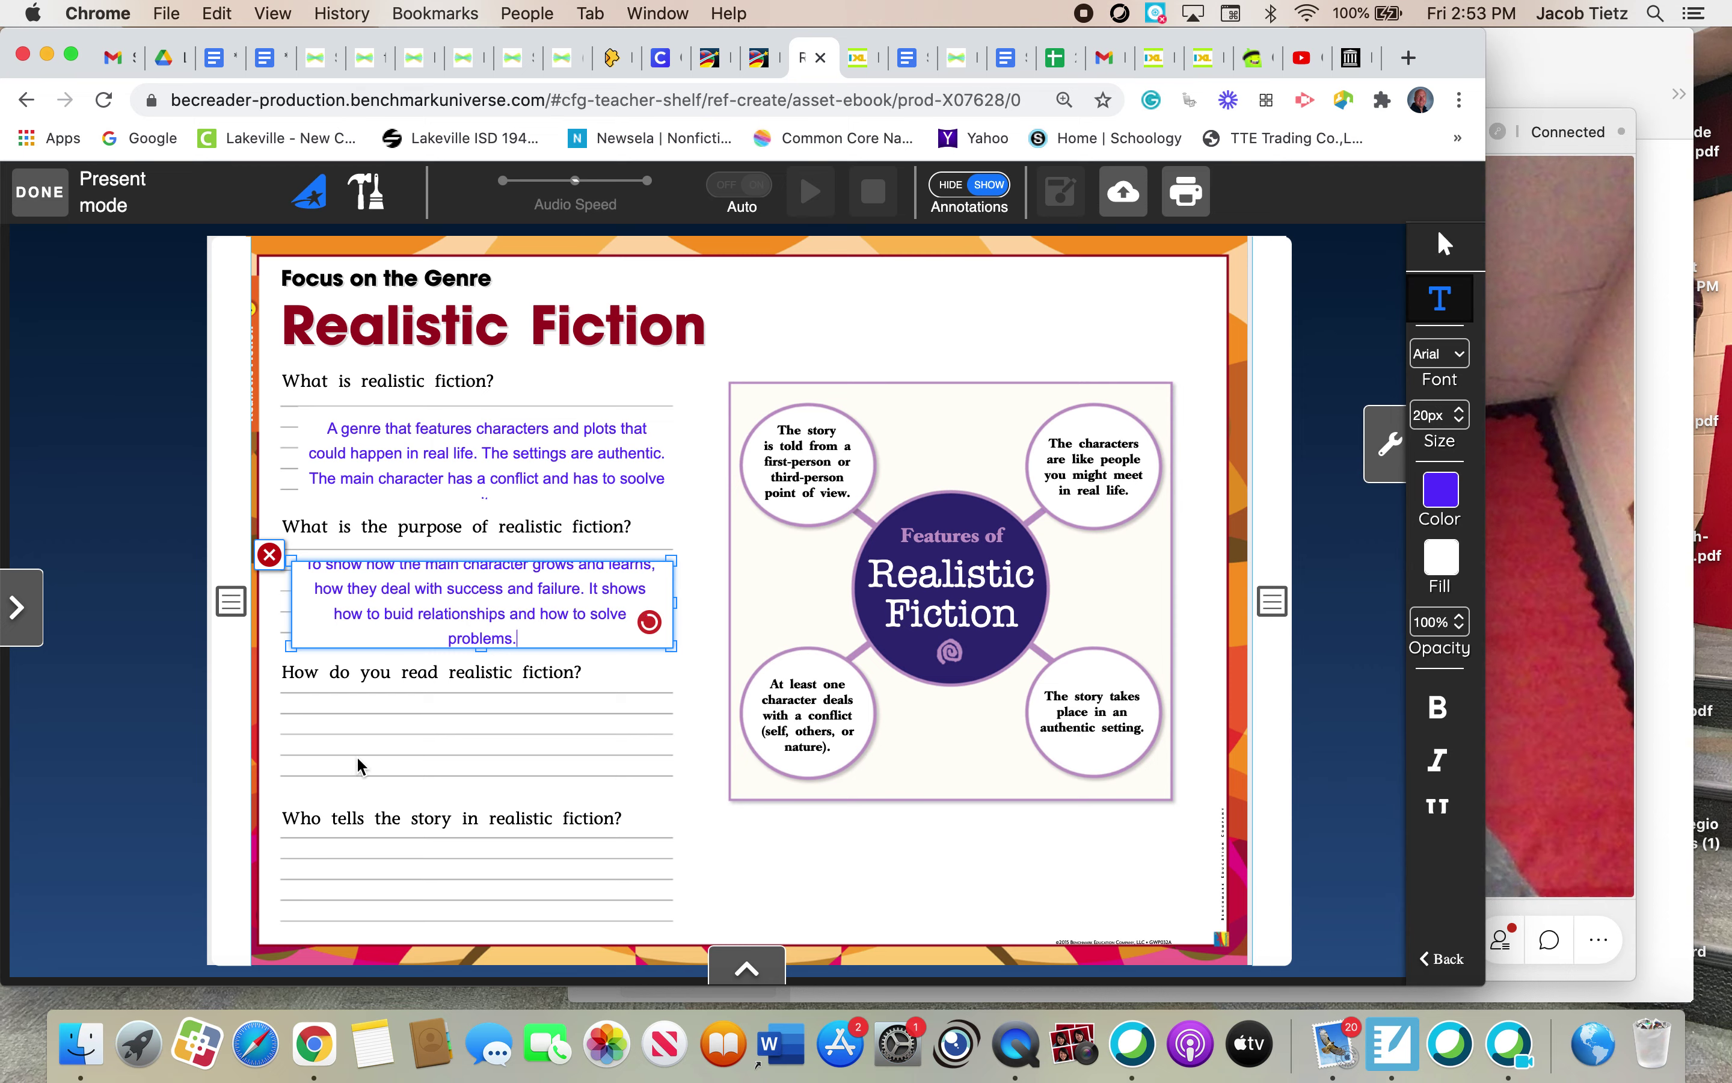
pyautogui.click(336, 703)
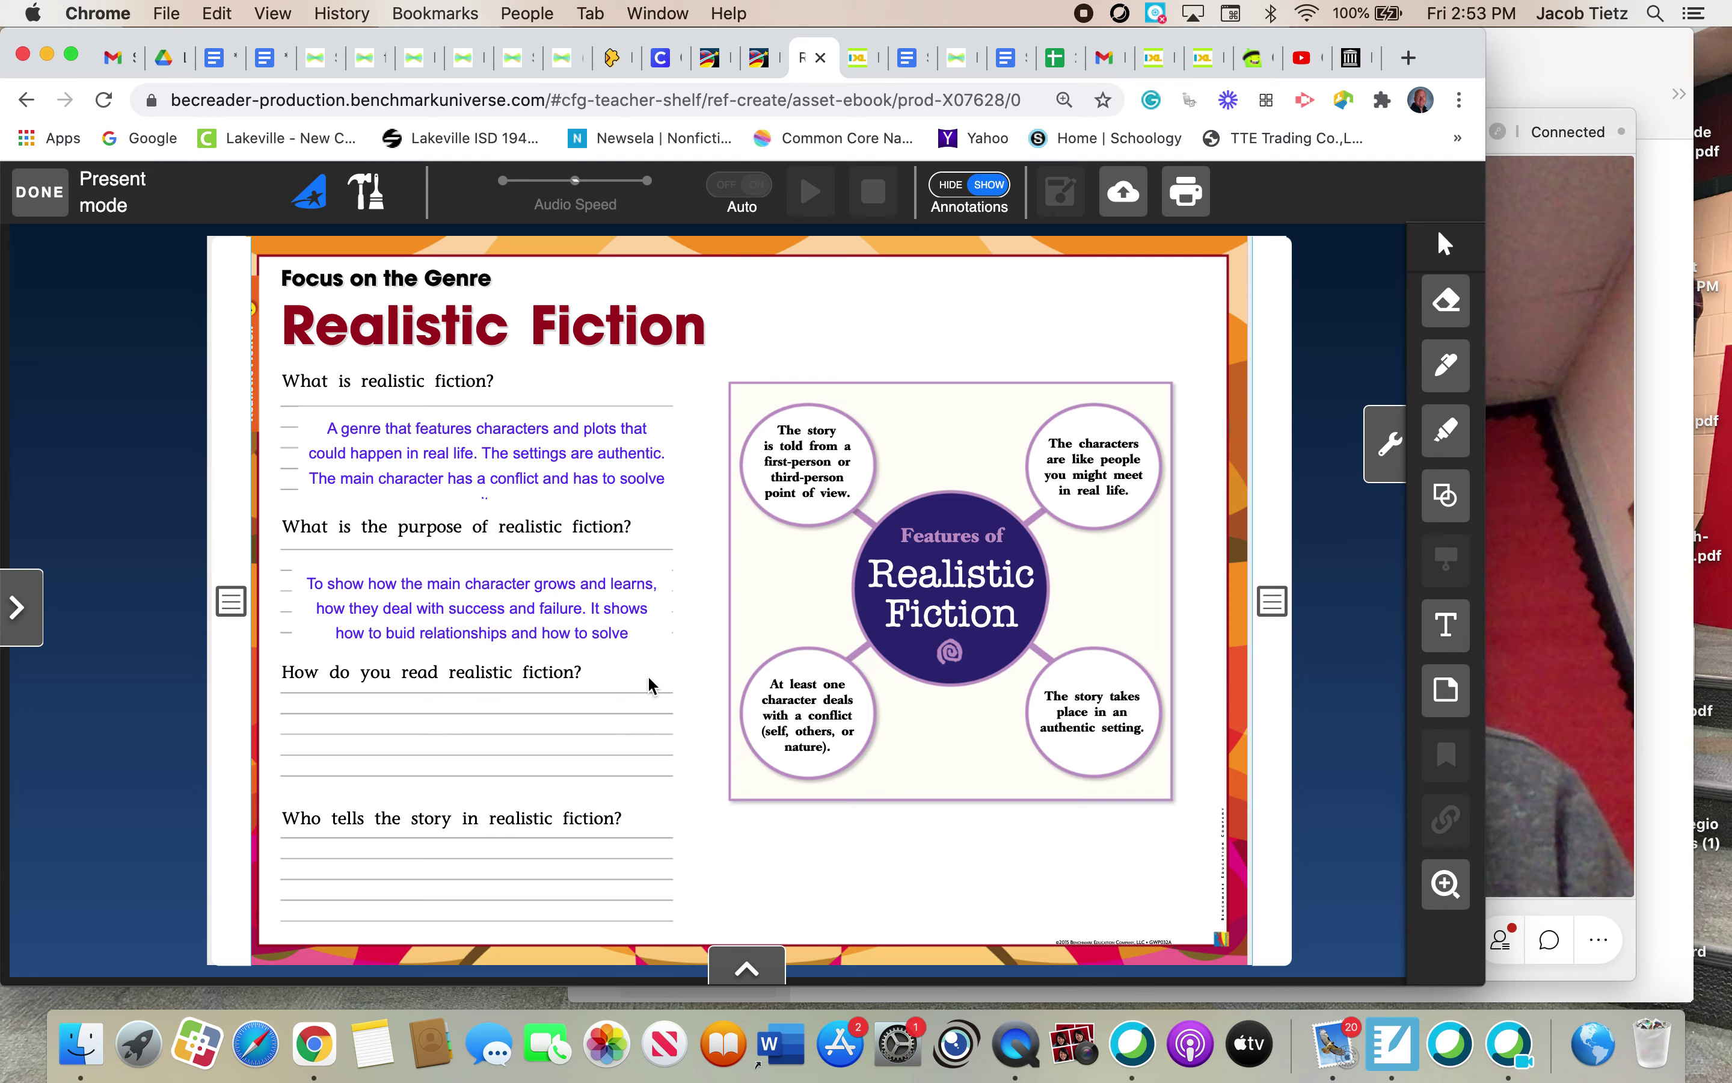
# - Create a text box under question three and drag its bottom edge down to cover the lines
pyautogui.click(1444, 639)
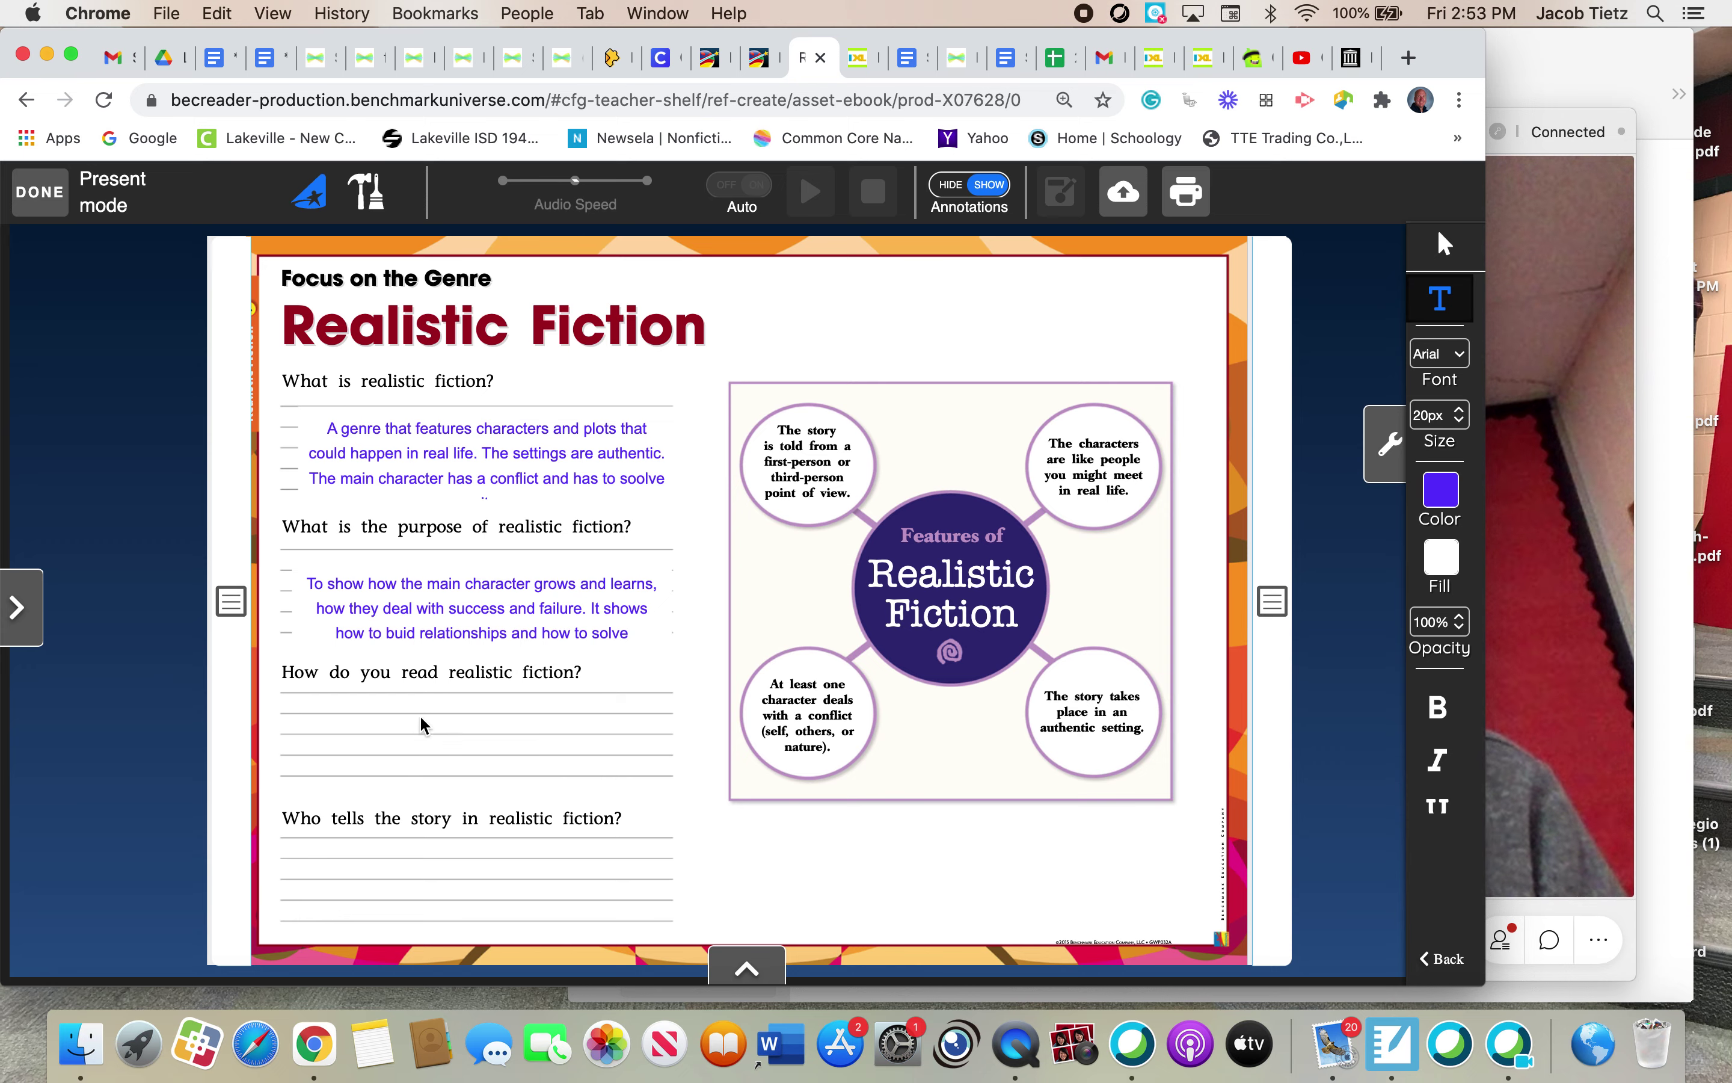
pyautogui.click(293, 699)
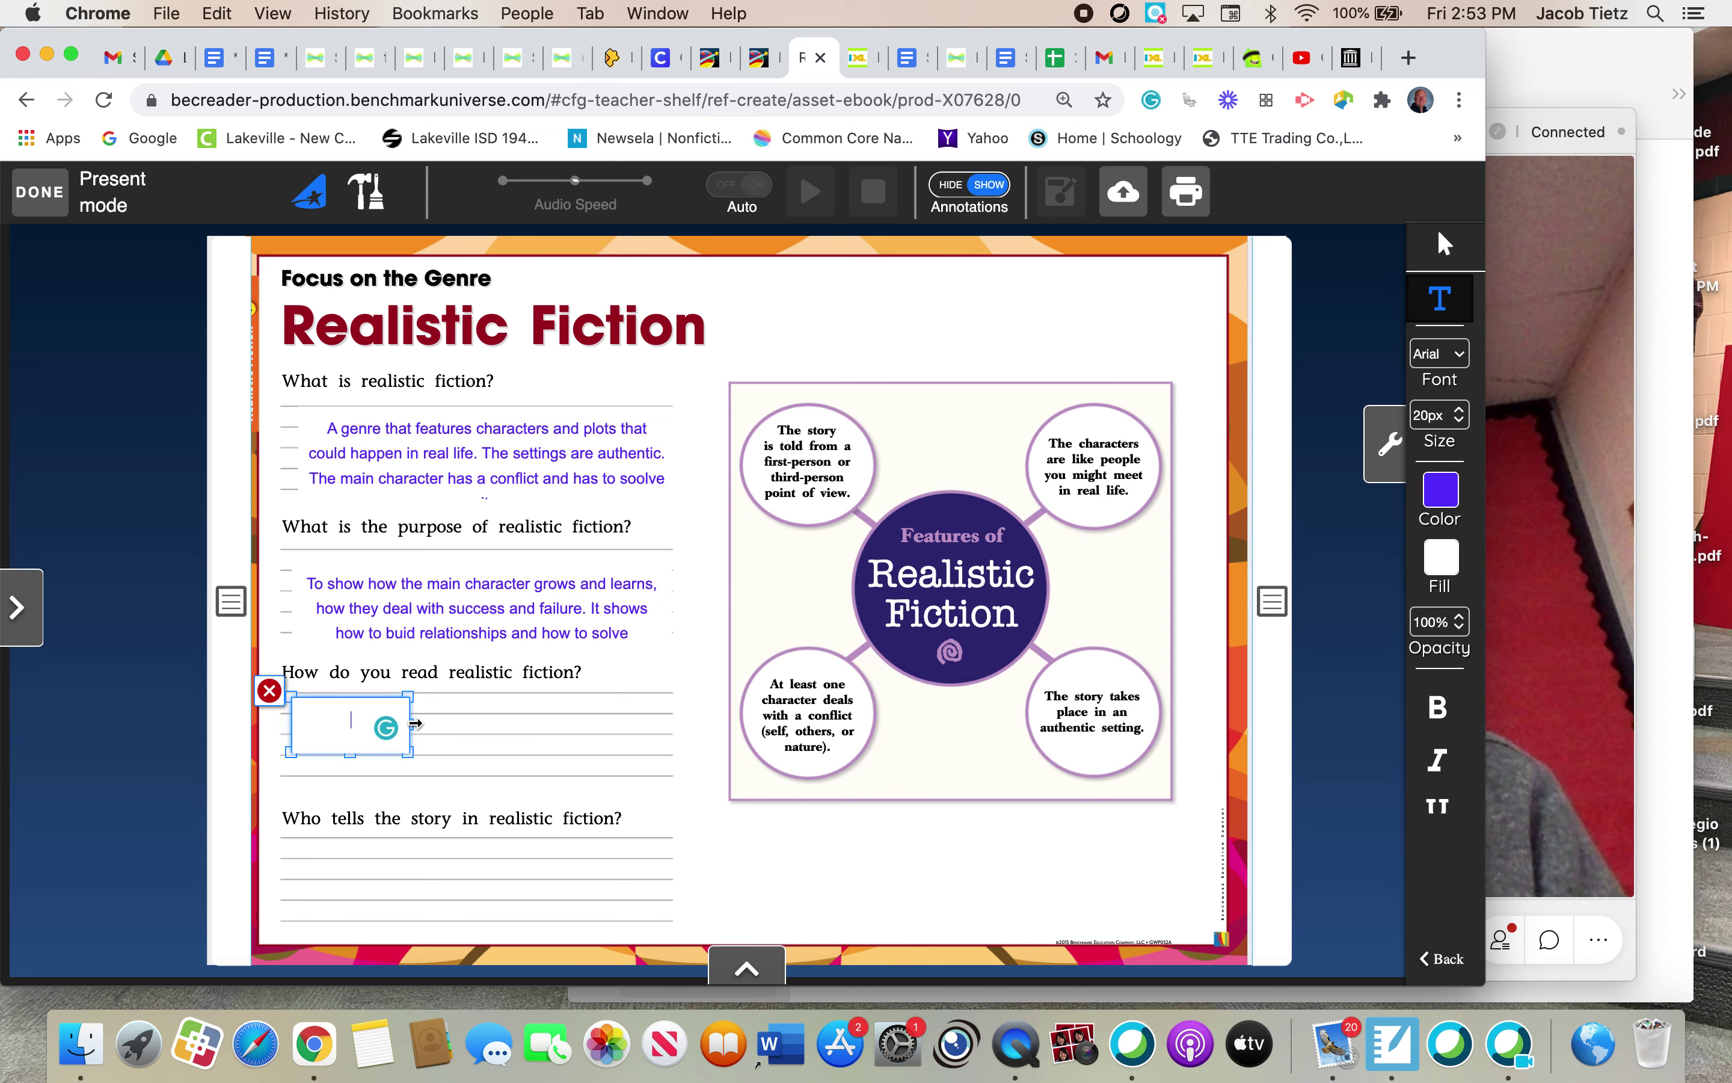
pyautogui.moveTo(413, 725); pyautogui.dragTo(680, 714)
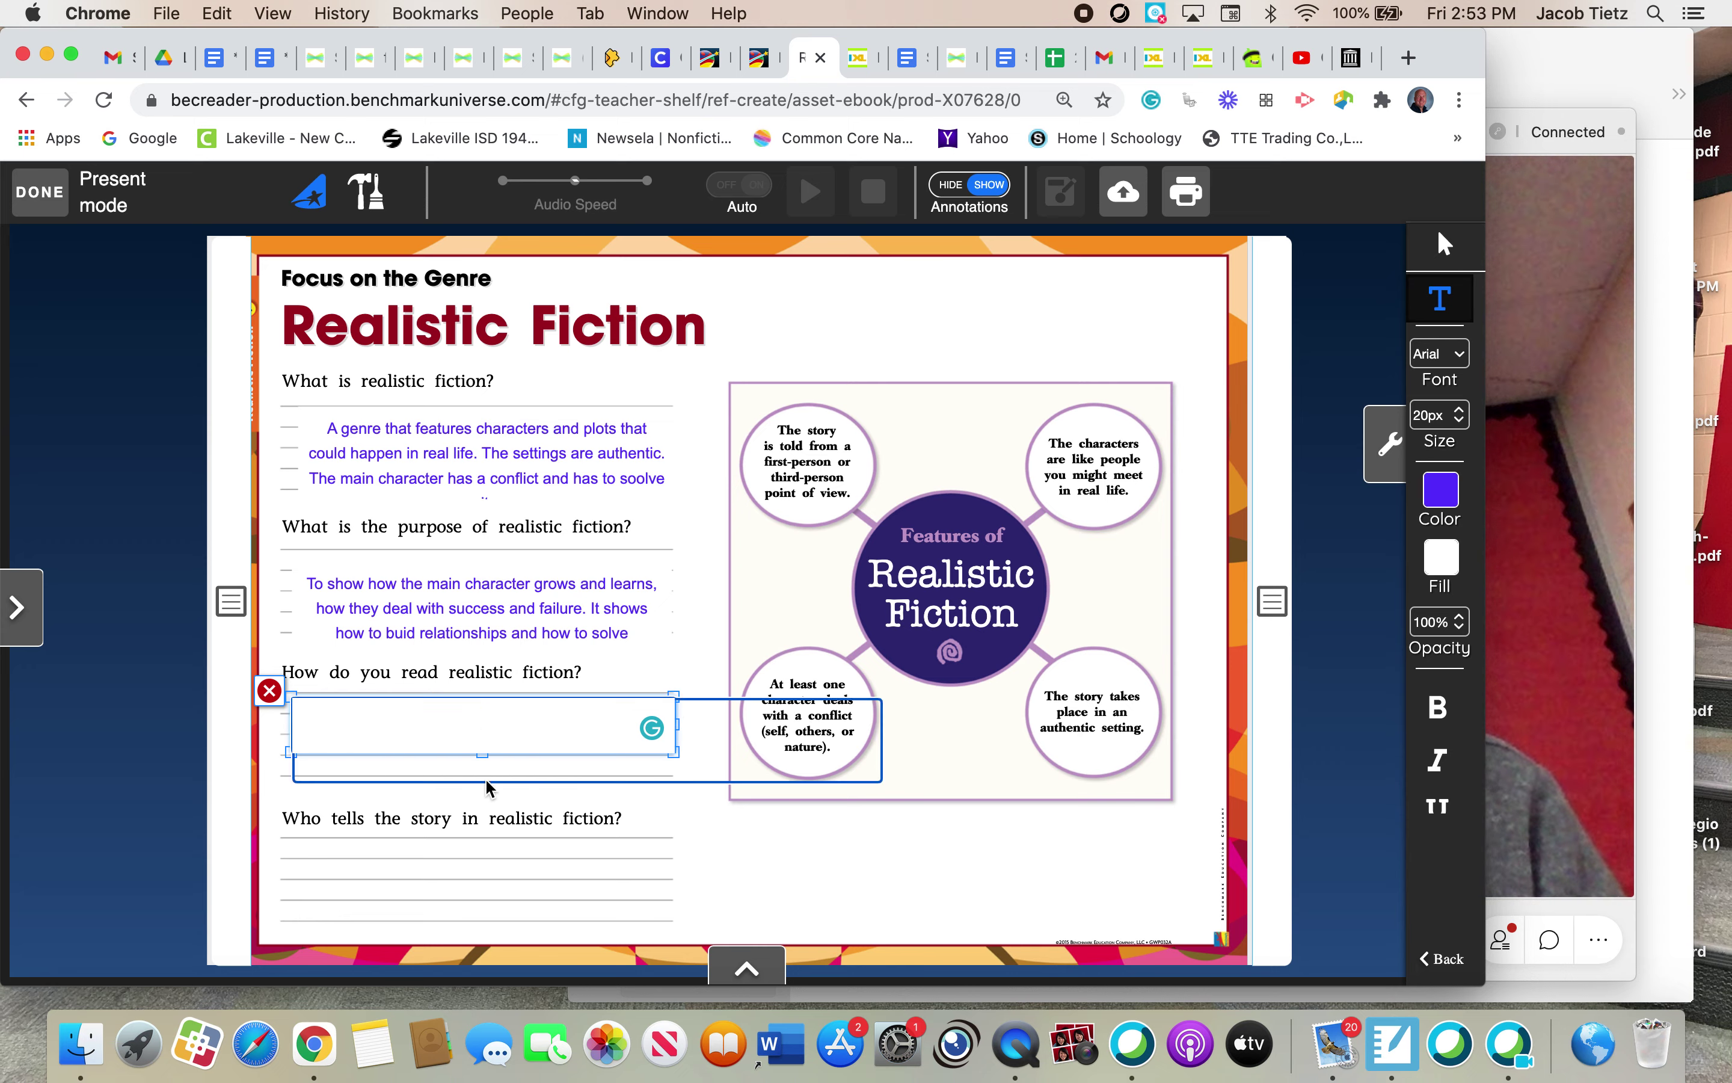
pyautogui.click(680, 802)
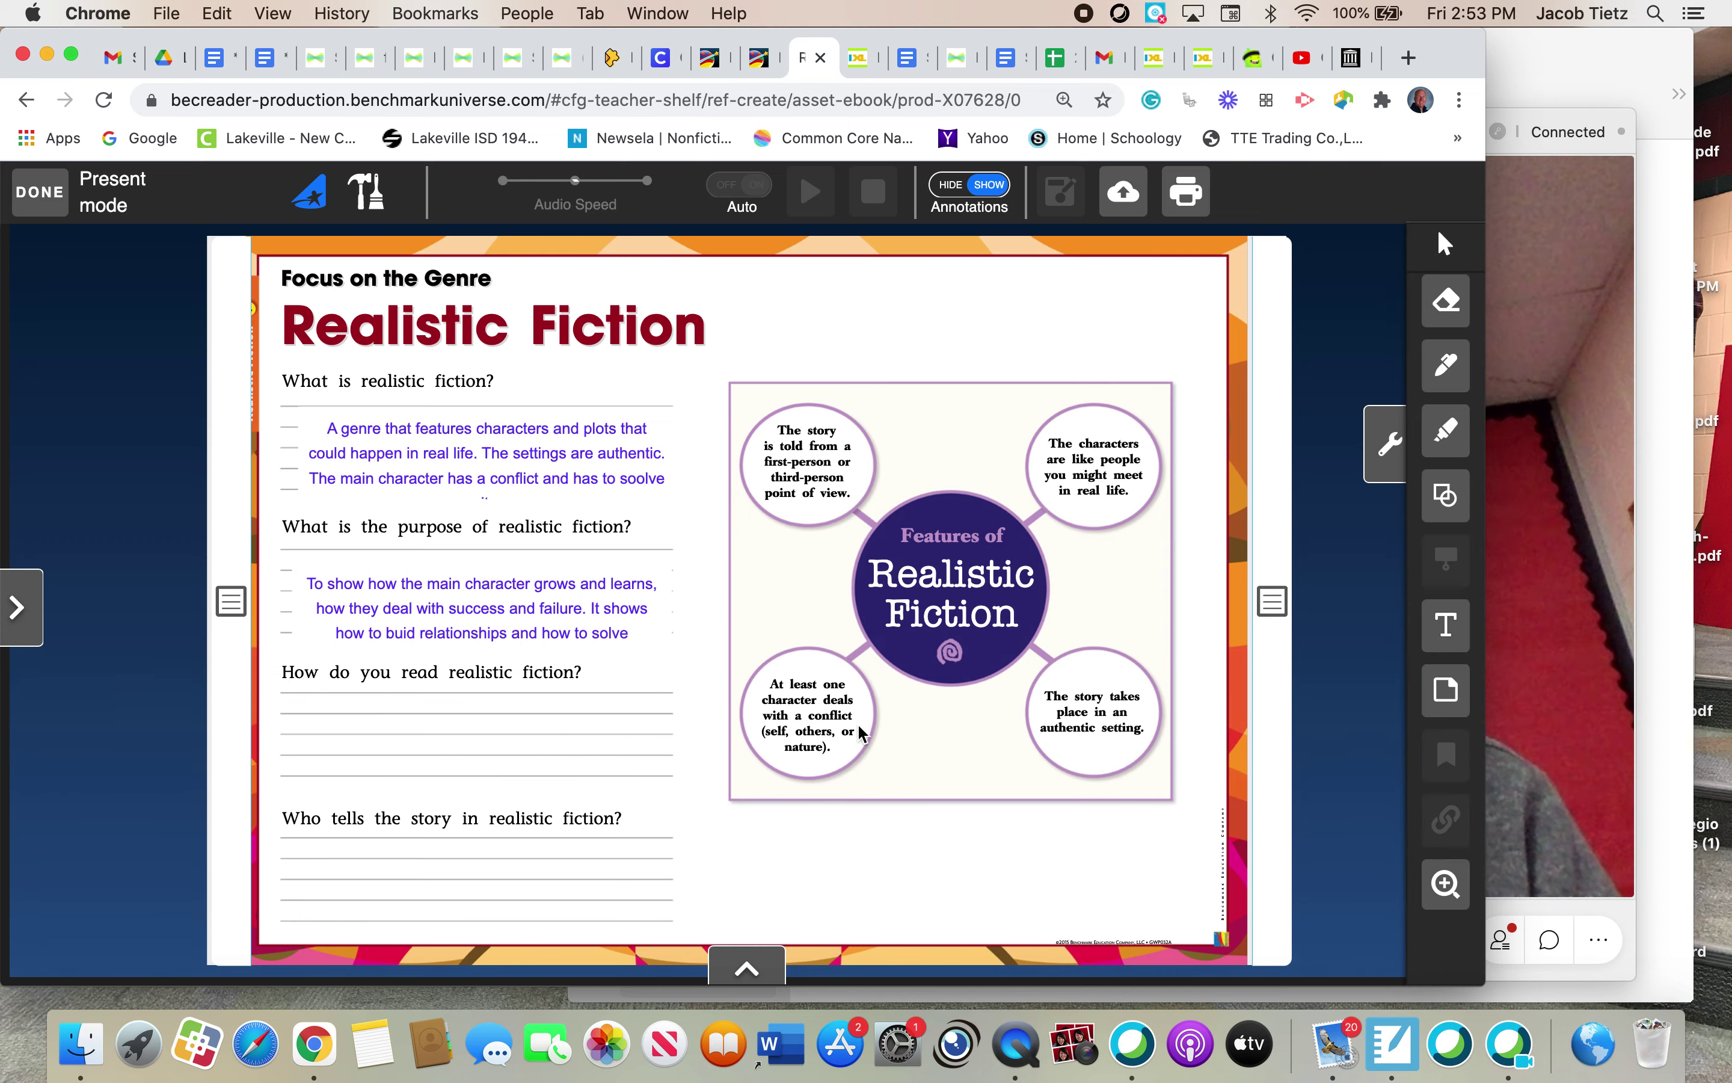
pyautogui.click(614, 648)
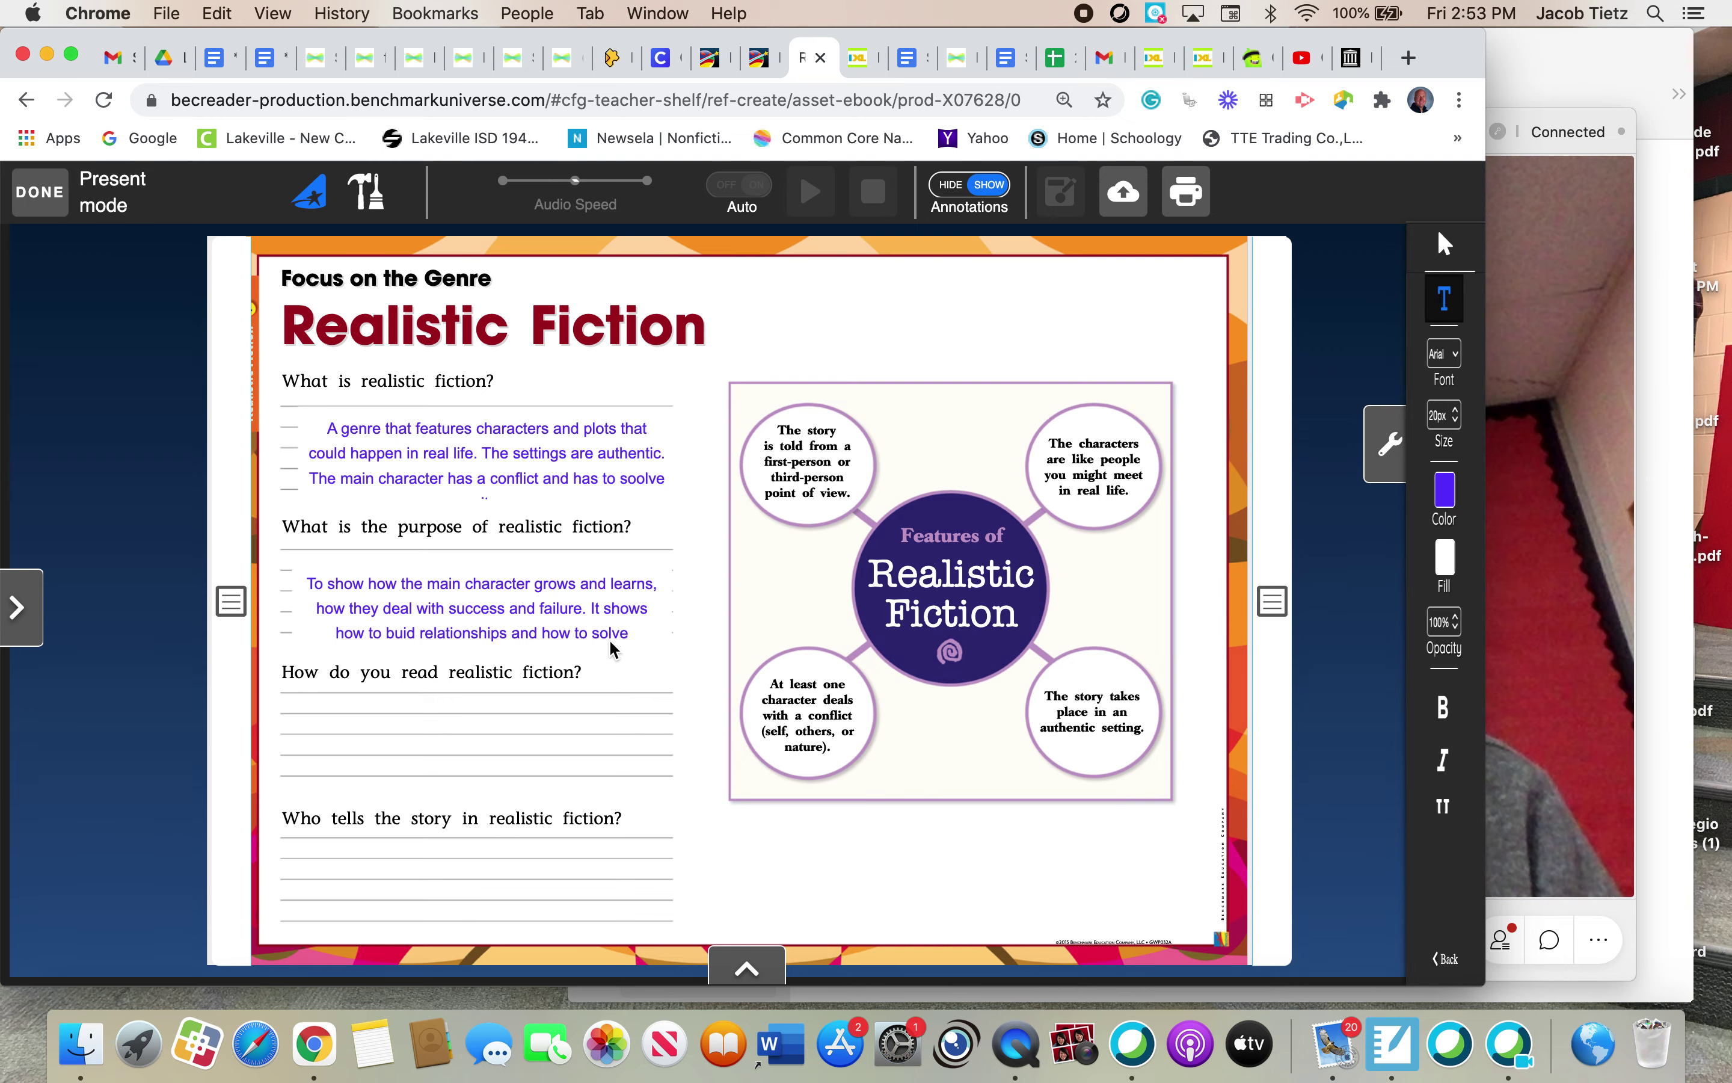
pyautogui.click(287, 700)
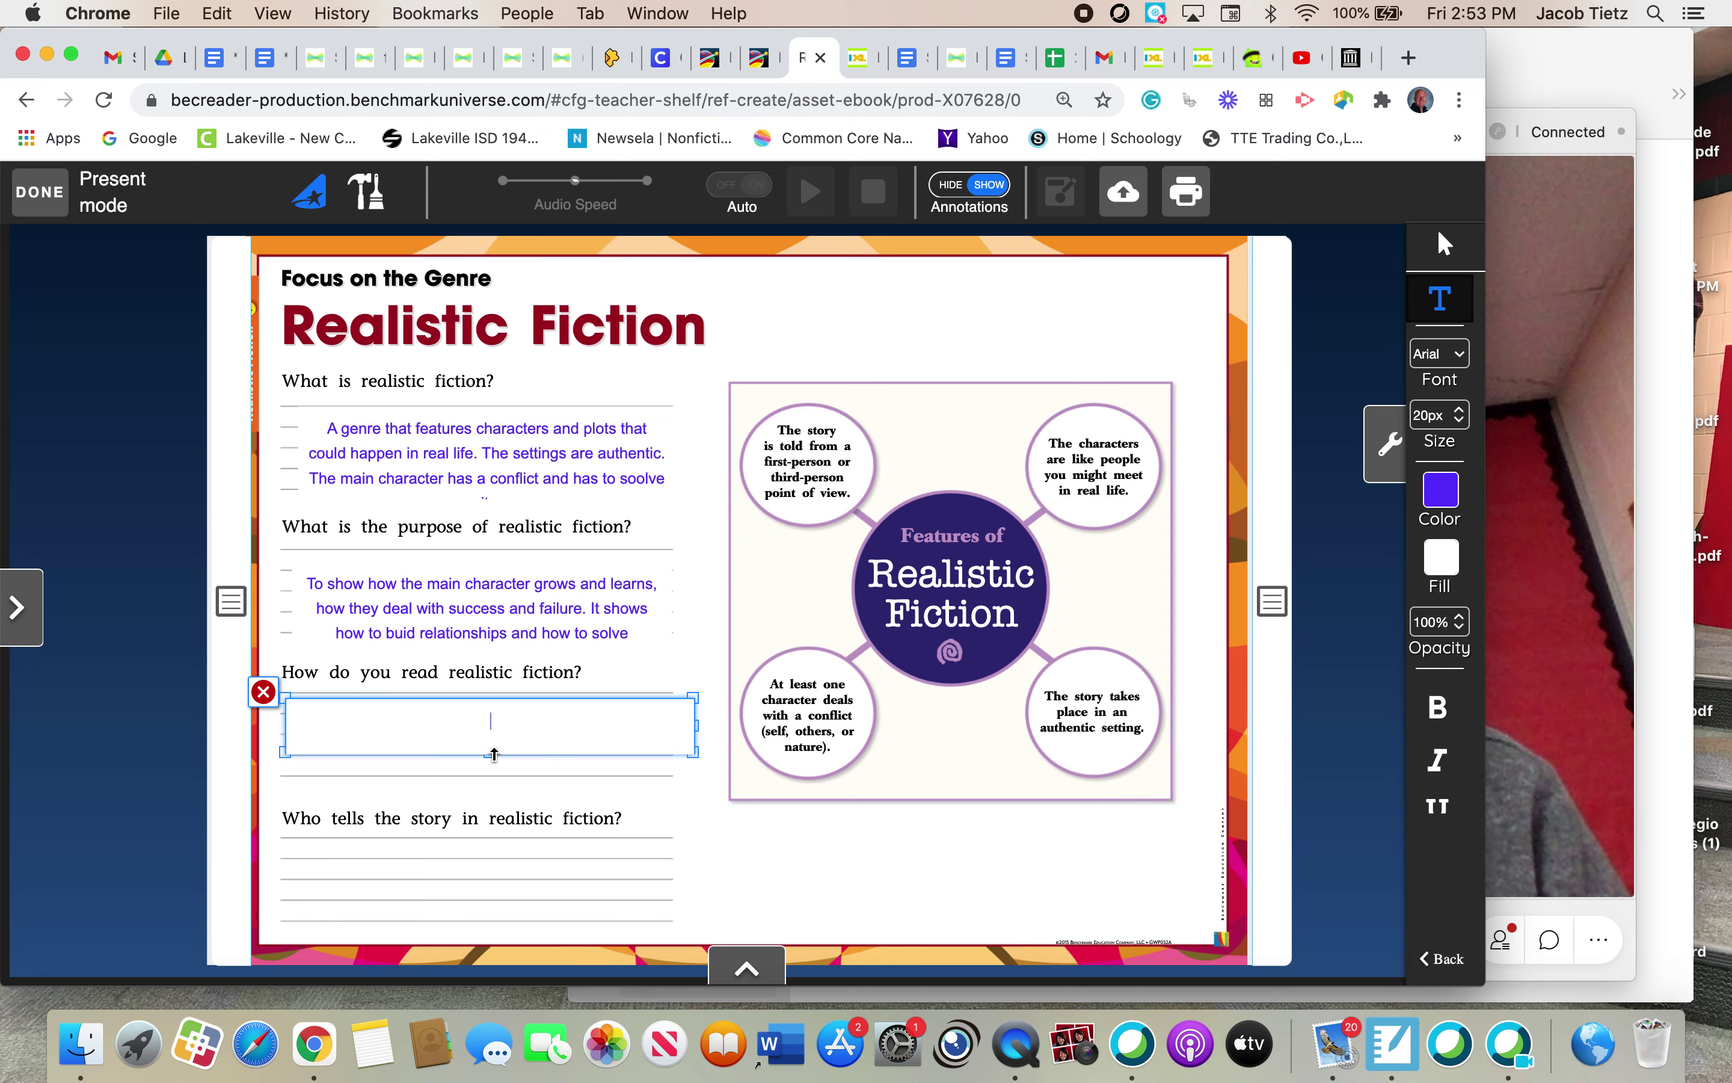
pyautogui.moveTo(492, 763); pyautogui.dragTo(491, 784)
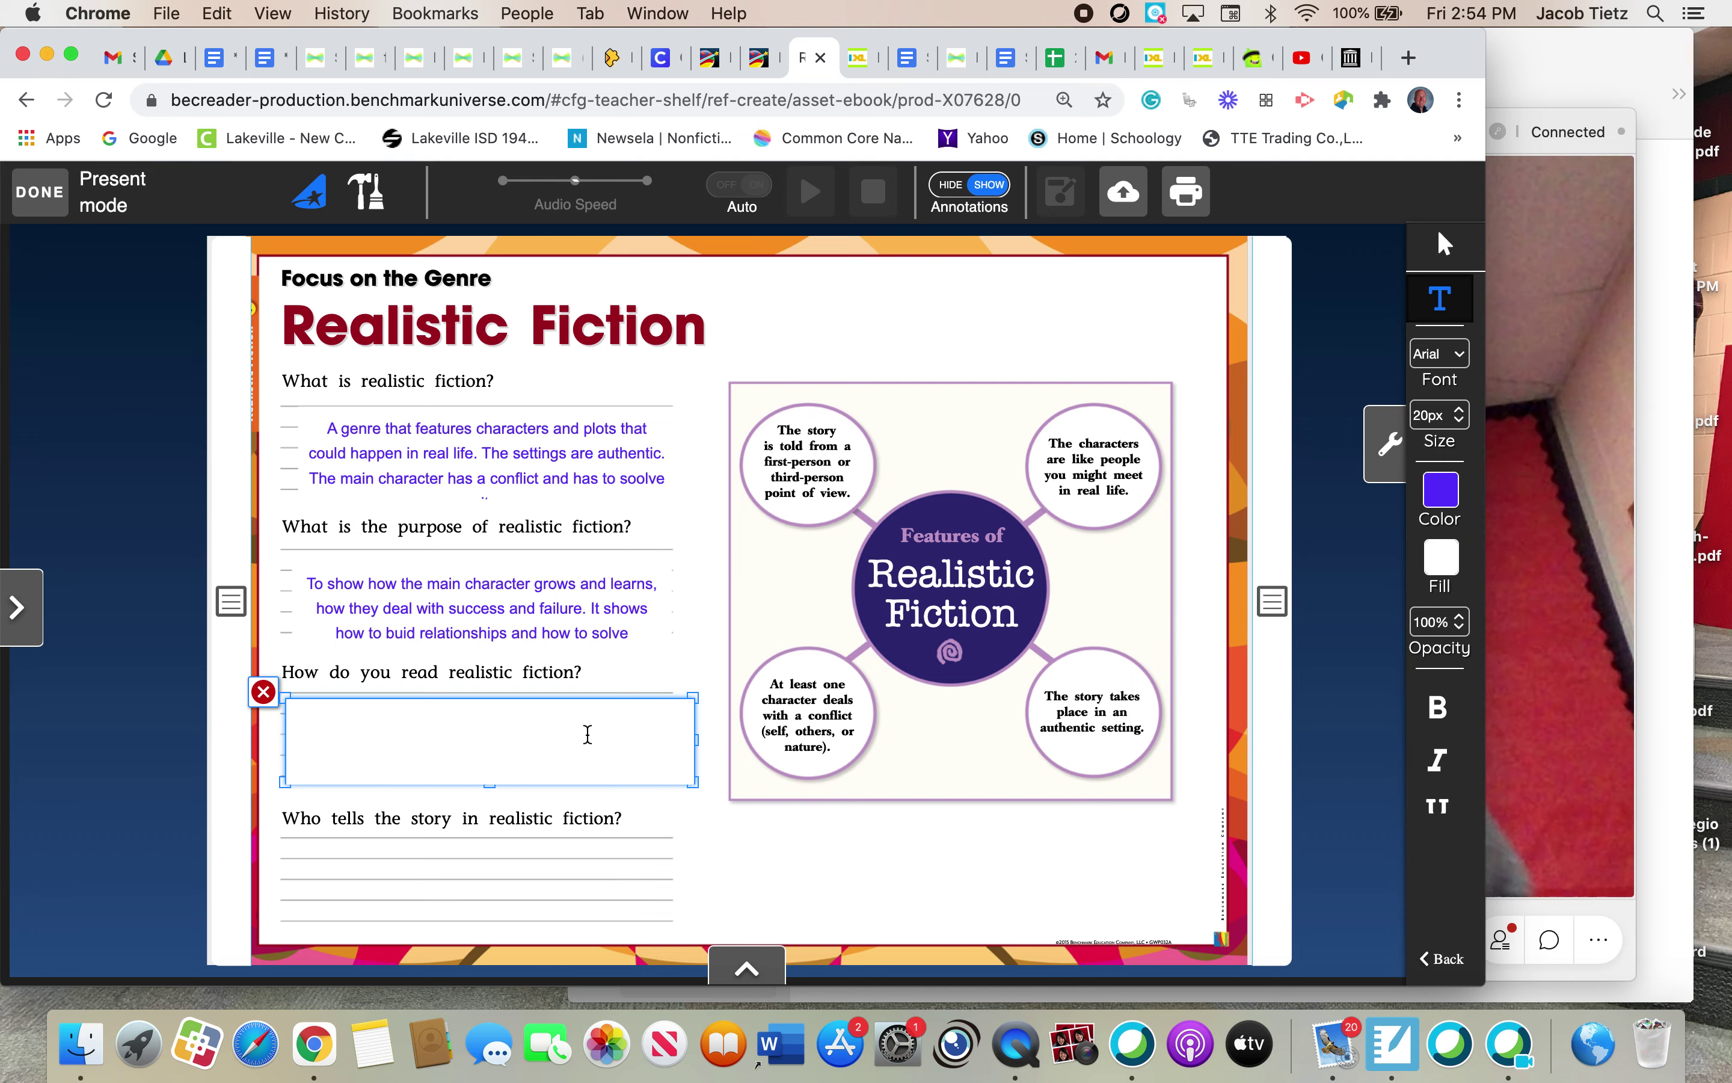
# - Type 'We want to be focused on the behavior of the main characters.'
pyautogui.write('We w')
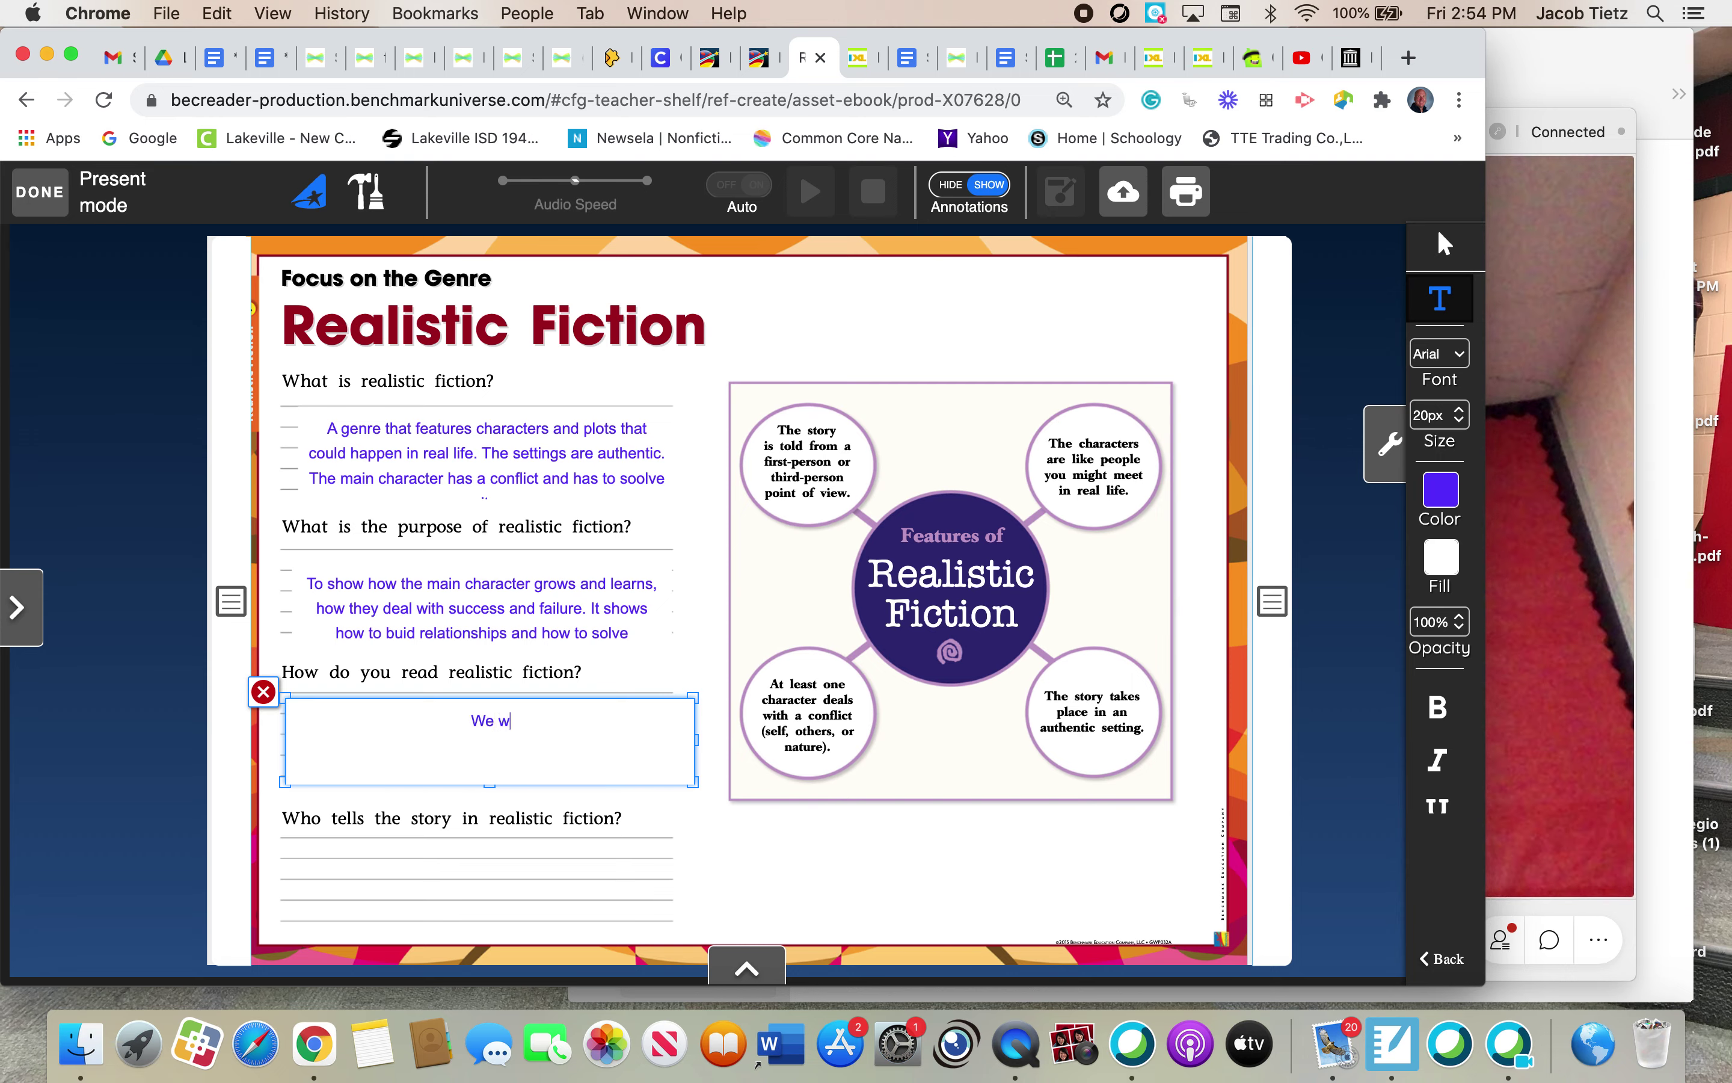
pyautogui.write('ant to be foucused on the beha')
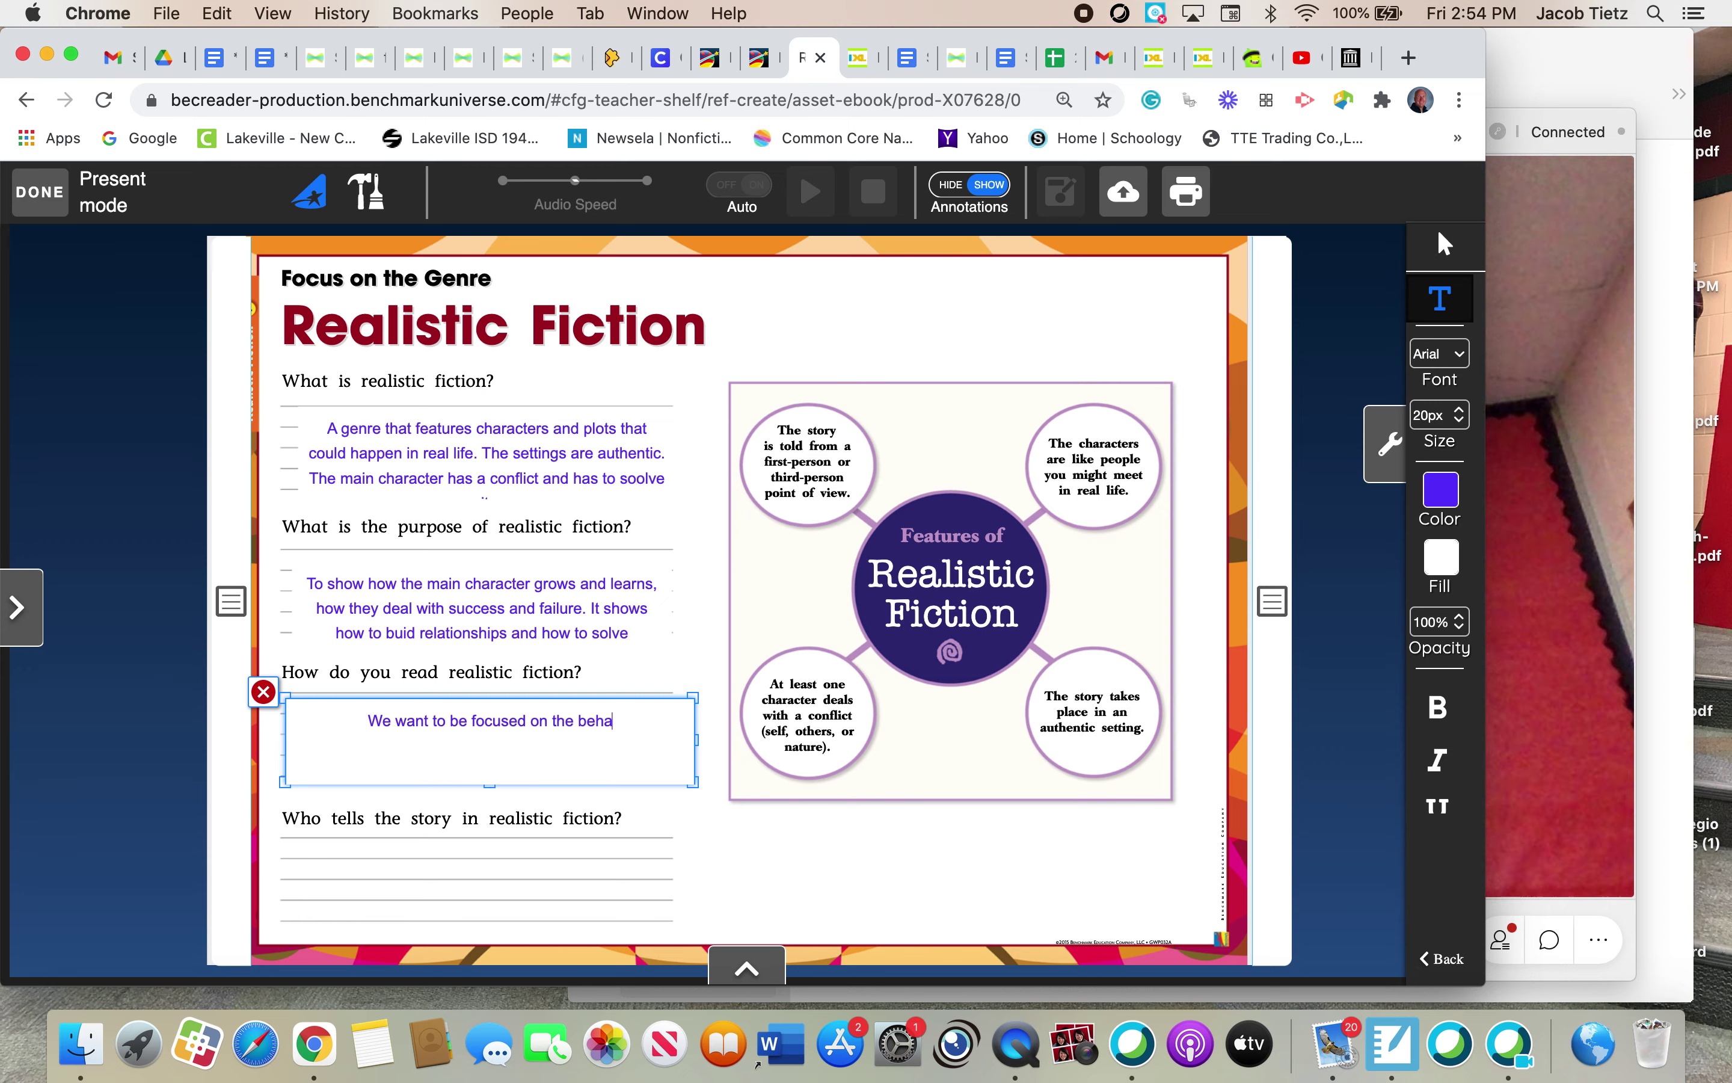
pyautogui.write('vior of rth3 m')
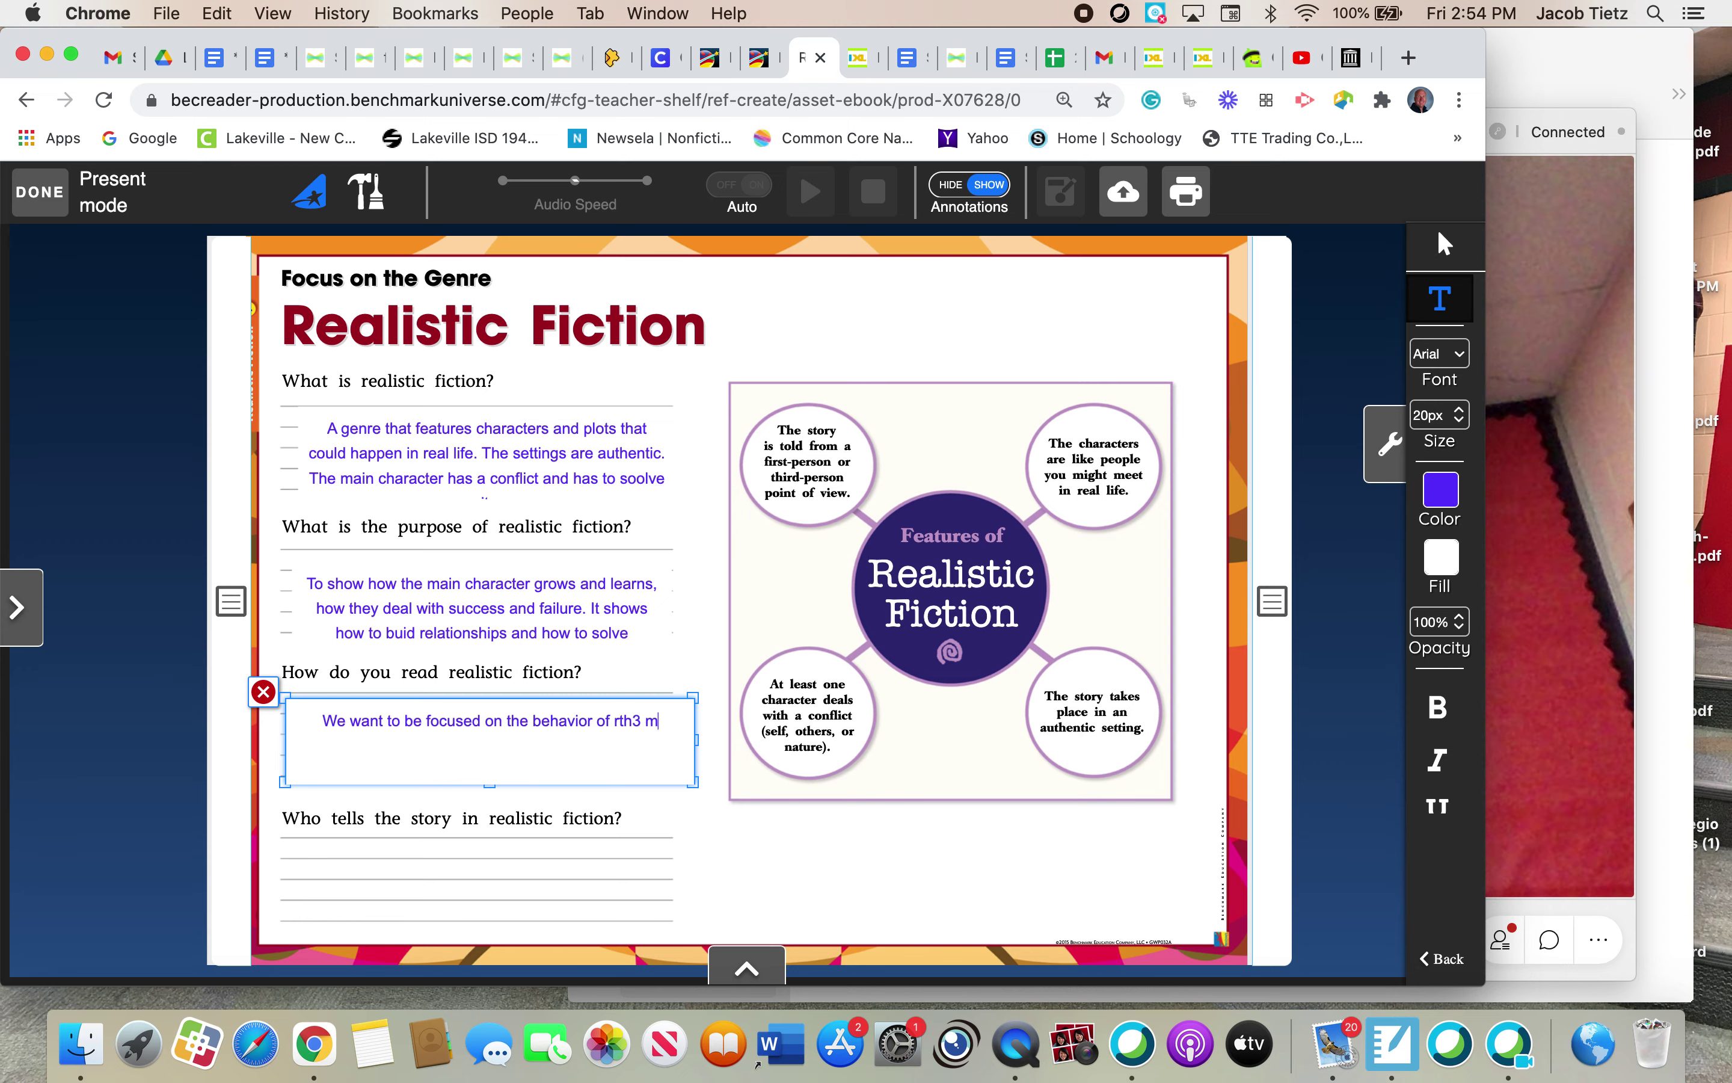
pyautogui.press('BackSpace')
pyautogui.press('BackSpace')
pyautogui.press('BackSpace')
pyautogui.write('then ai')
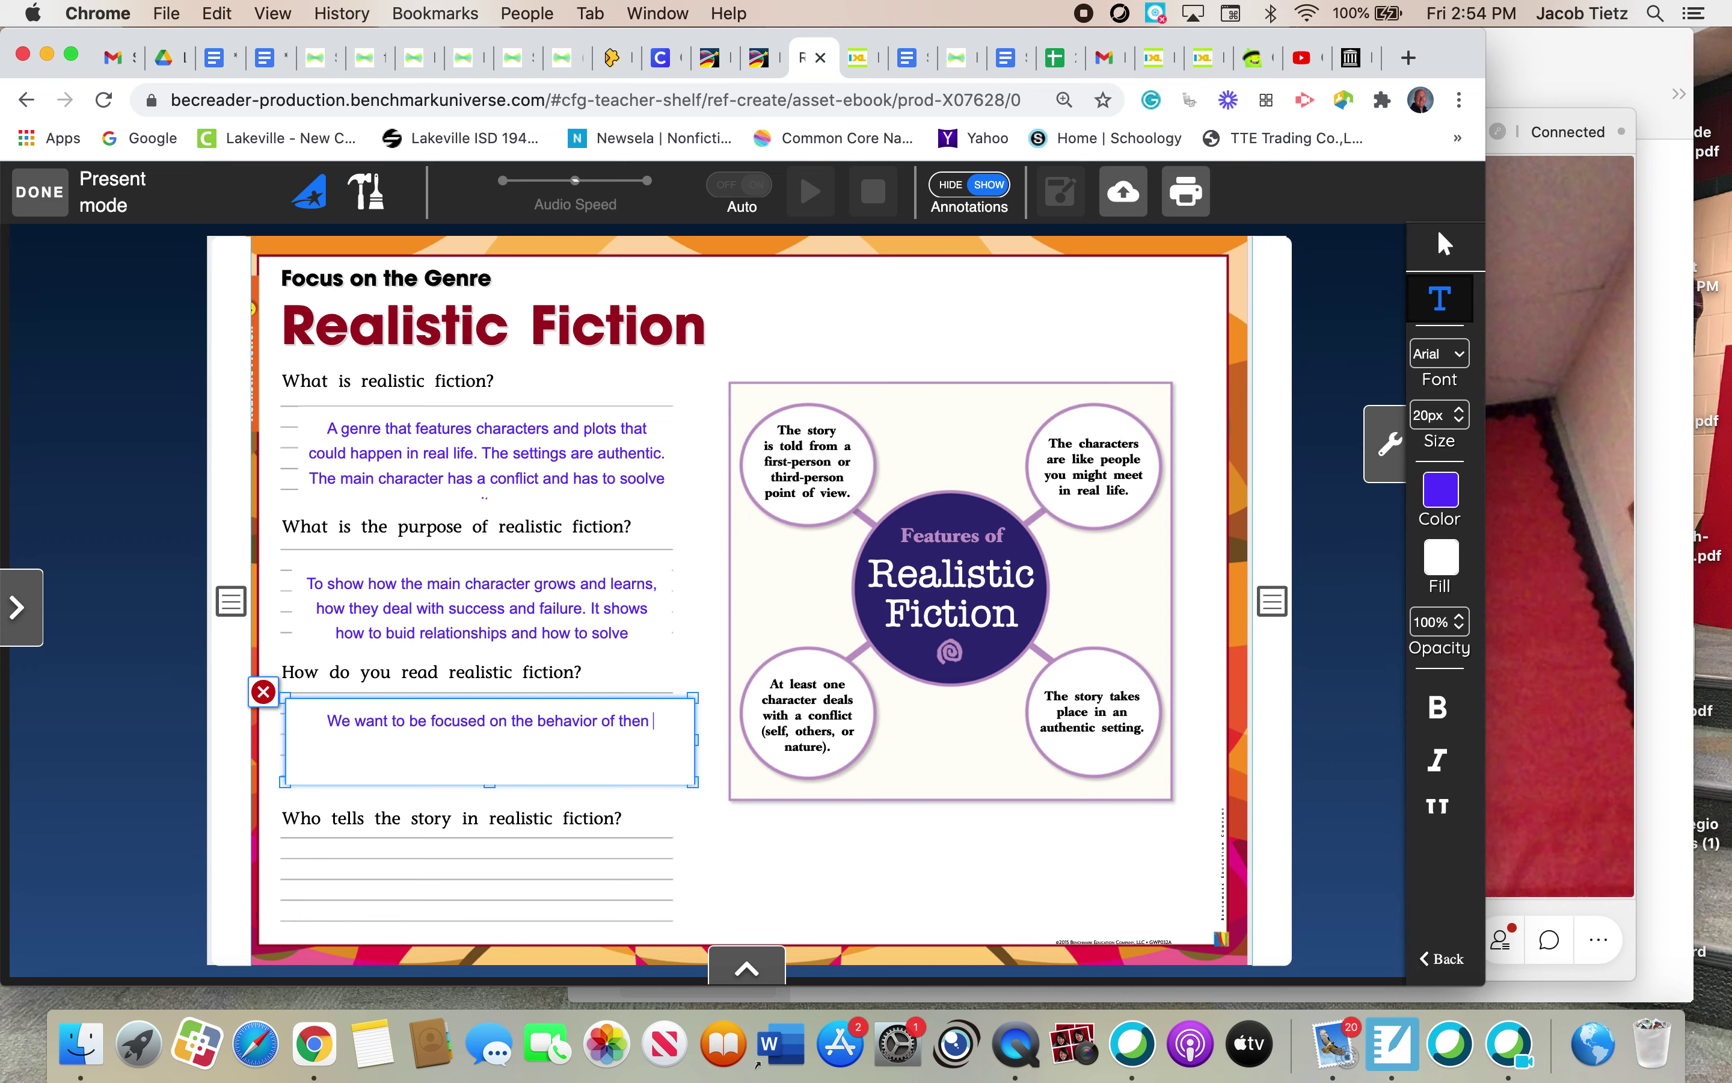
pyautogui.press('BackSpace')
pyautogui.press('BackSpace')
pyautogui.write('ma')
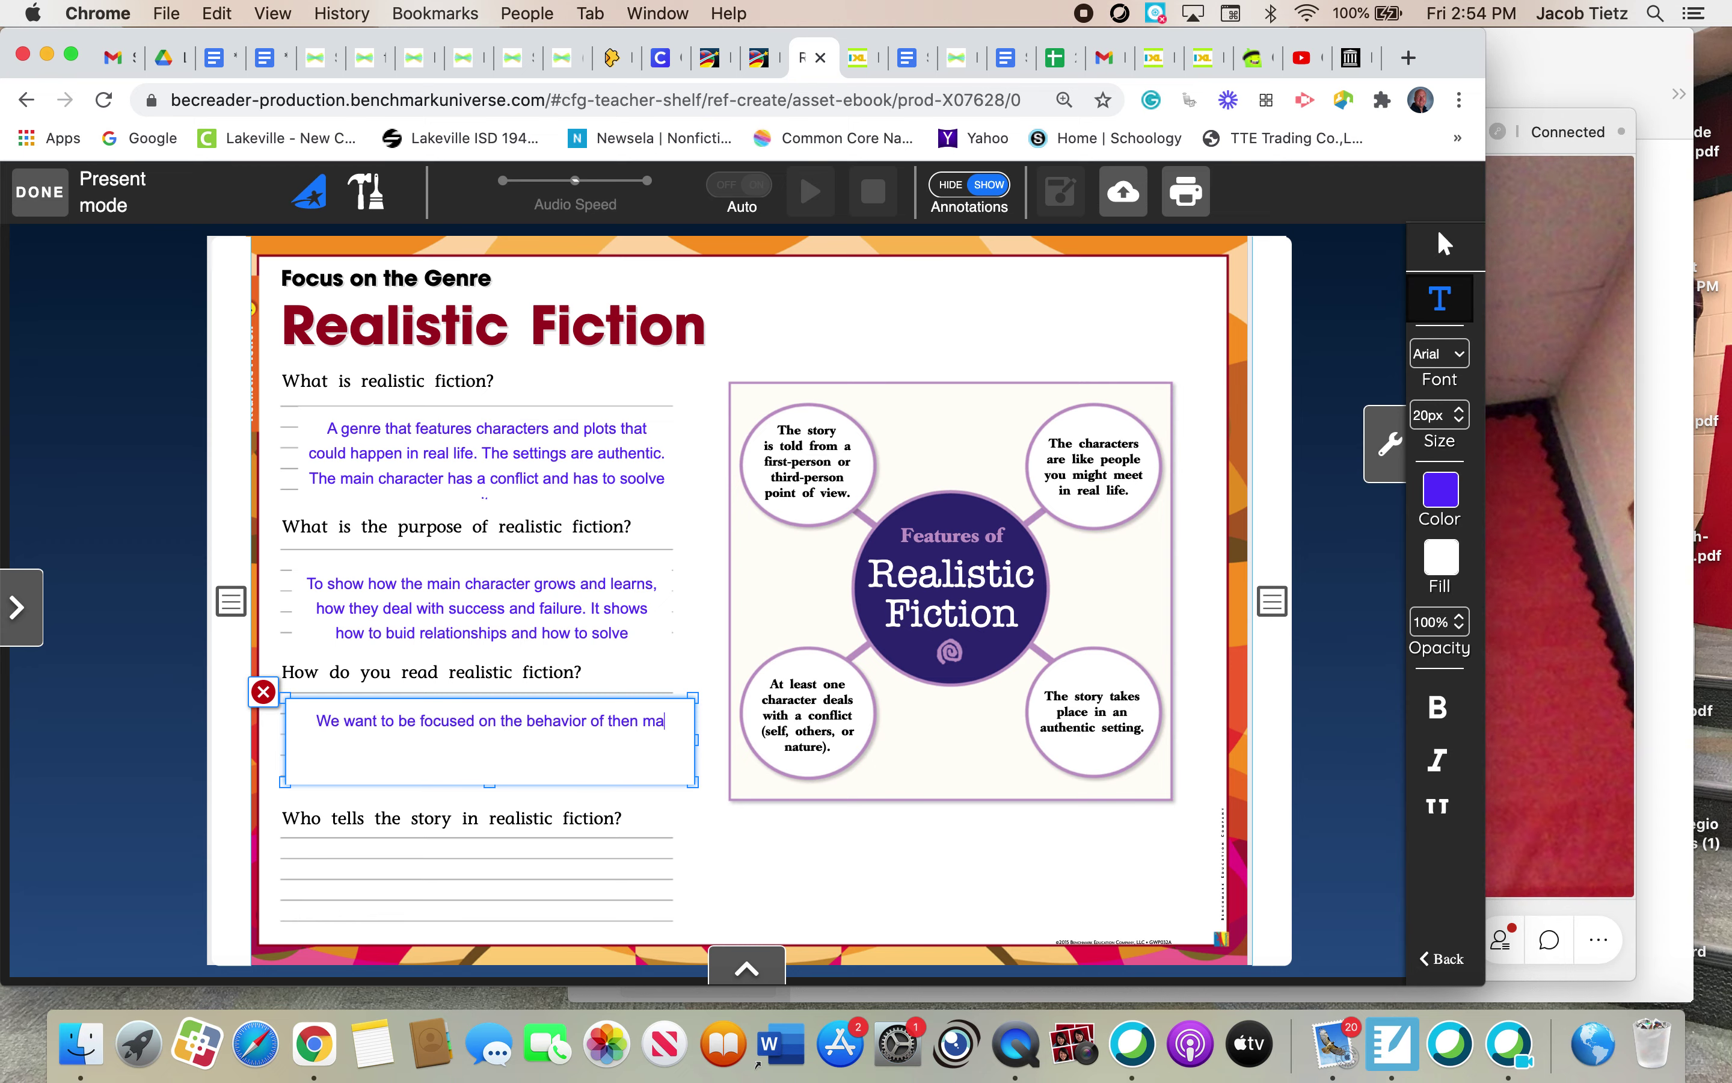
pyautogui.write('in character,..')
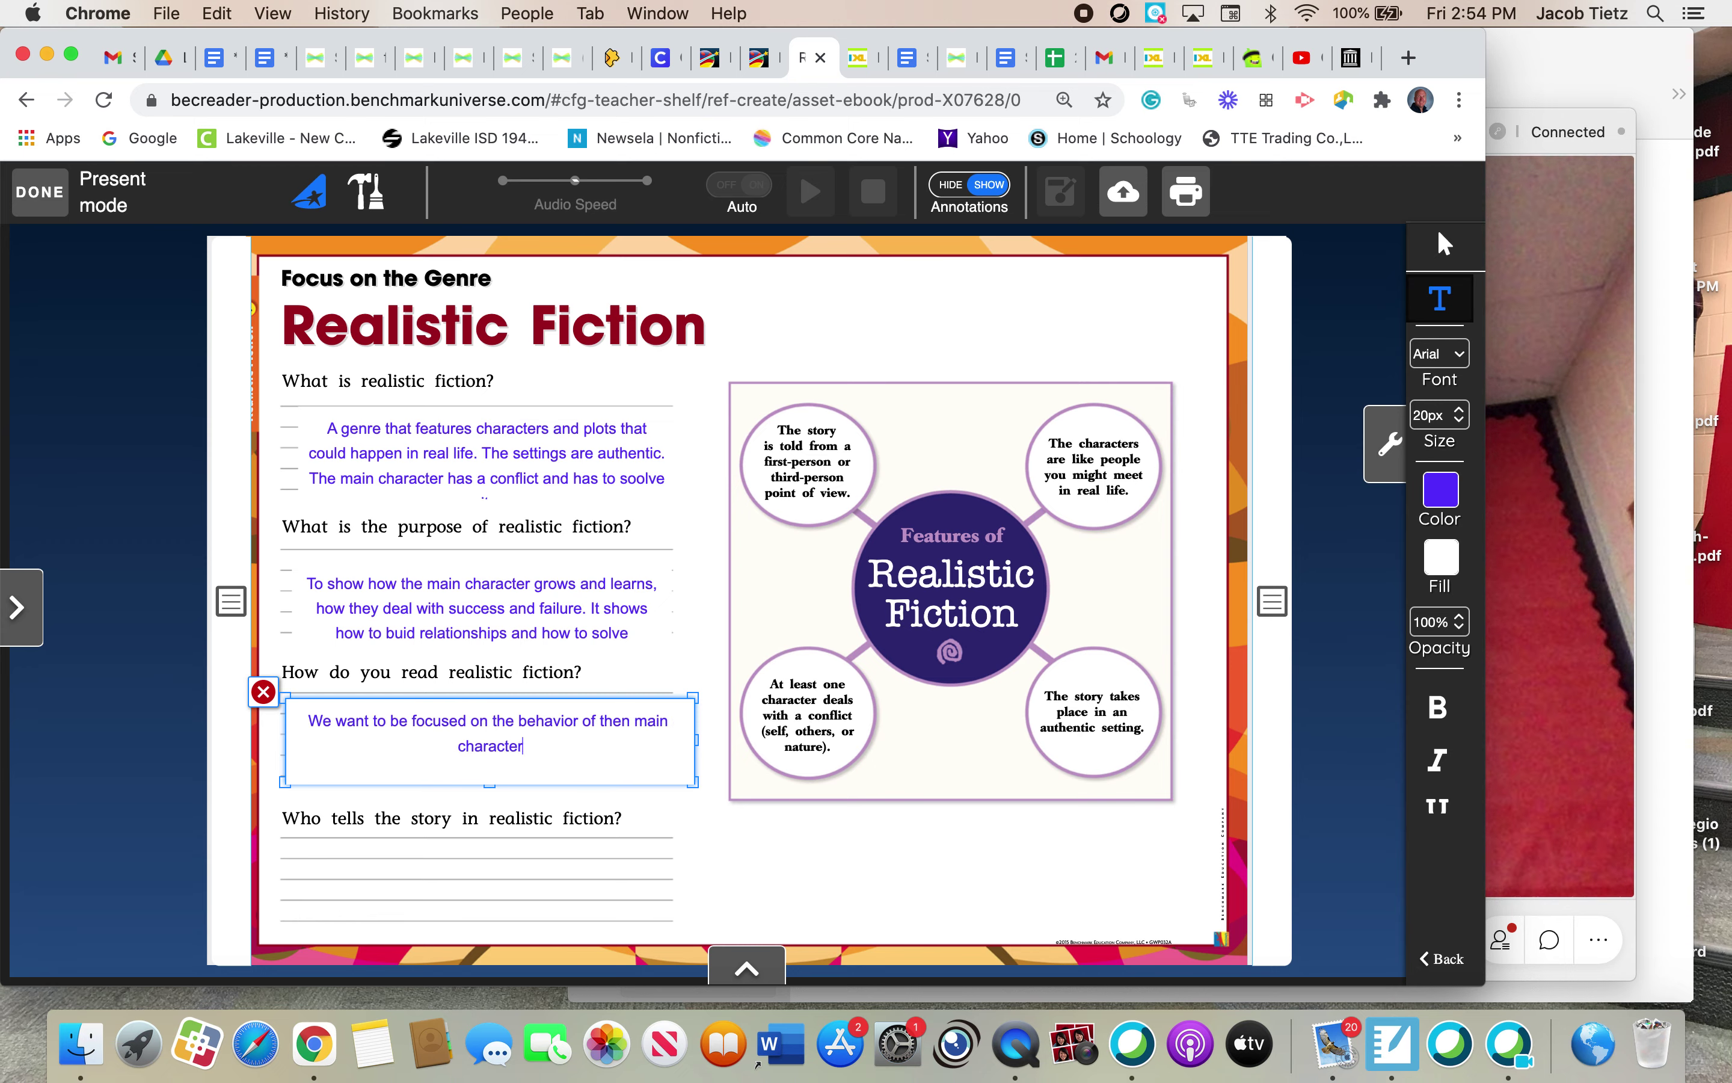
pyautogui.press('BackSpace')
pyautogui.press('BackSpace')
pyautogui.press('BackSpace')
pyautogui.press('BackSpace')
pyautogui.write('s,')
pyautogui.press('BackSpace')
pyautogui.press('BackSpace')
# - Add 'We should ask ourselves "Why is the character behaving this way? Can I learn from his or her struggles?"' and commit it
pyautogui.write('. We should')
pyautogui.write(' ask our')
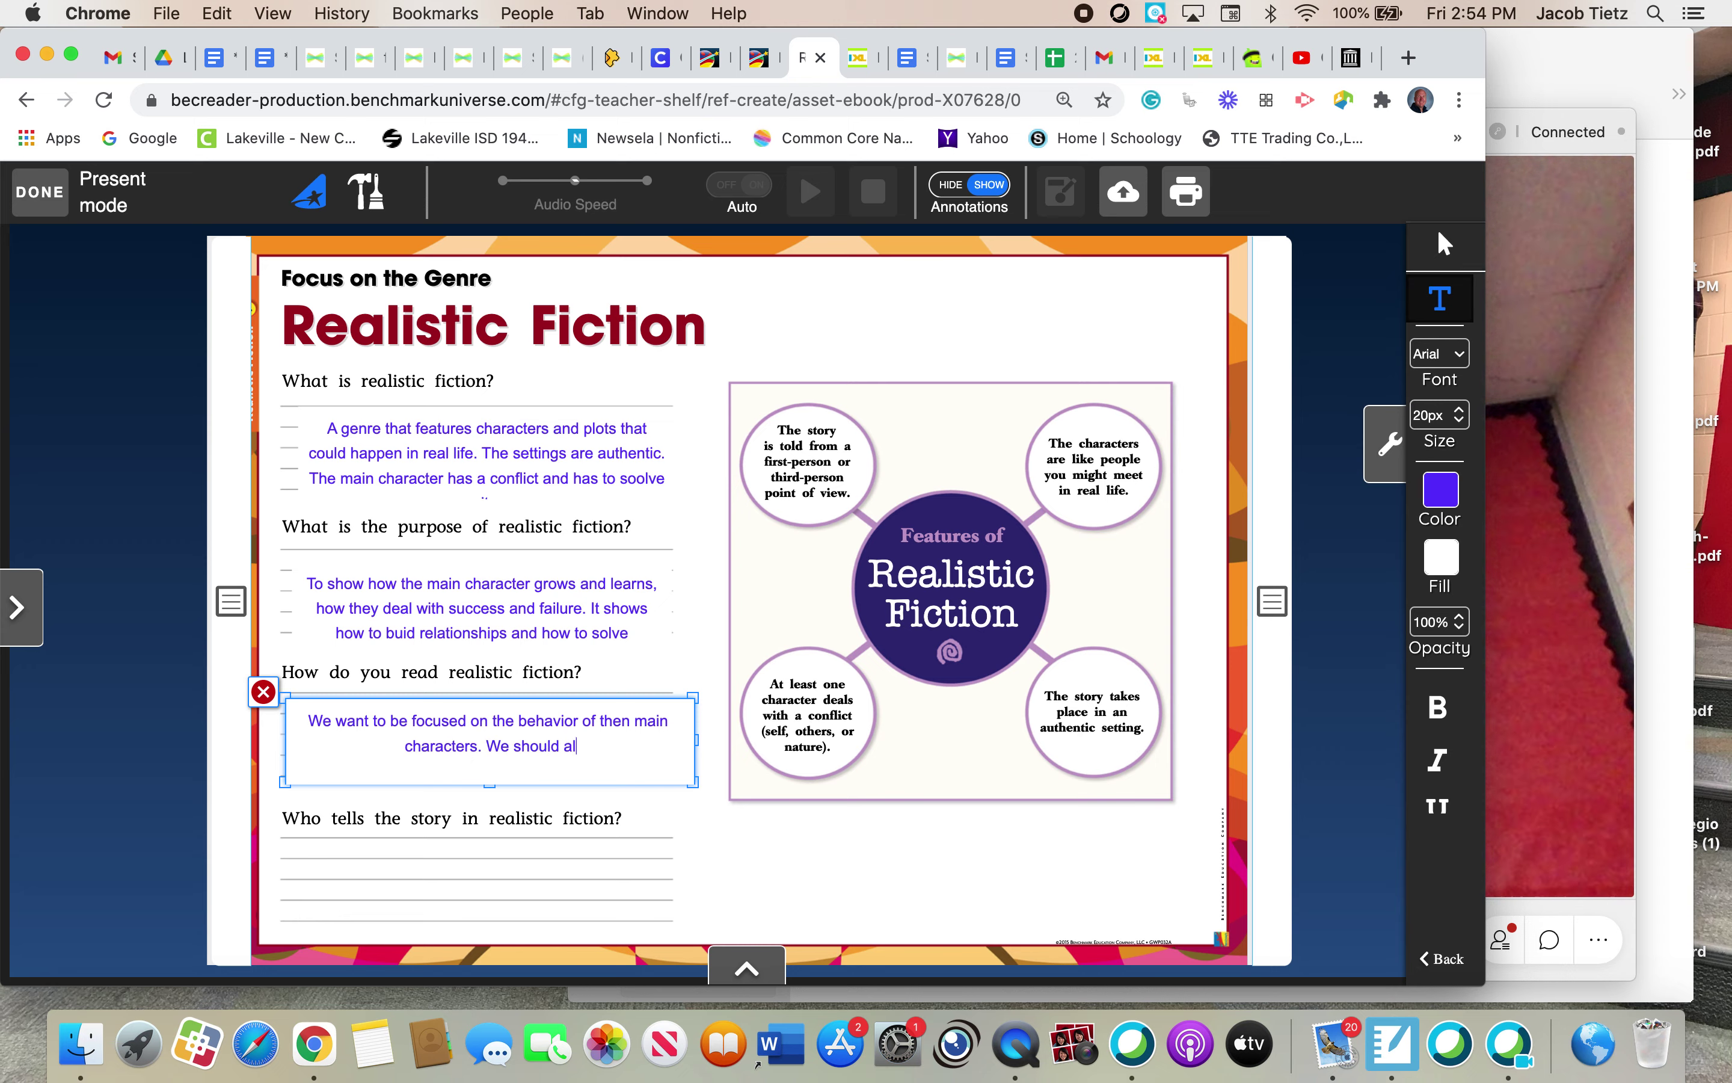
pyautogui.write('selves')
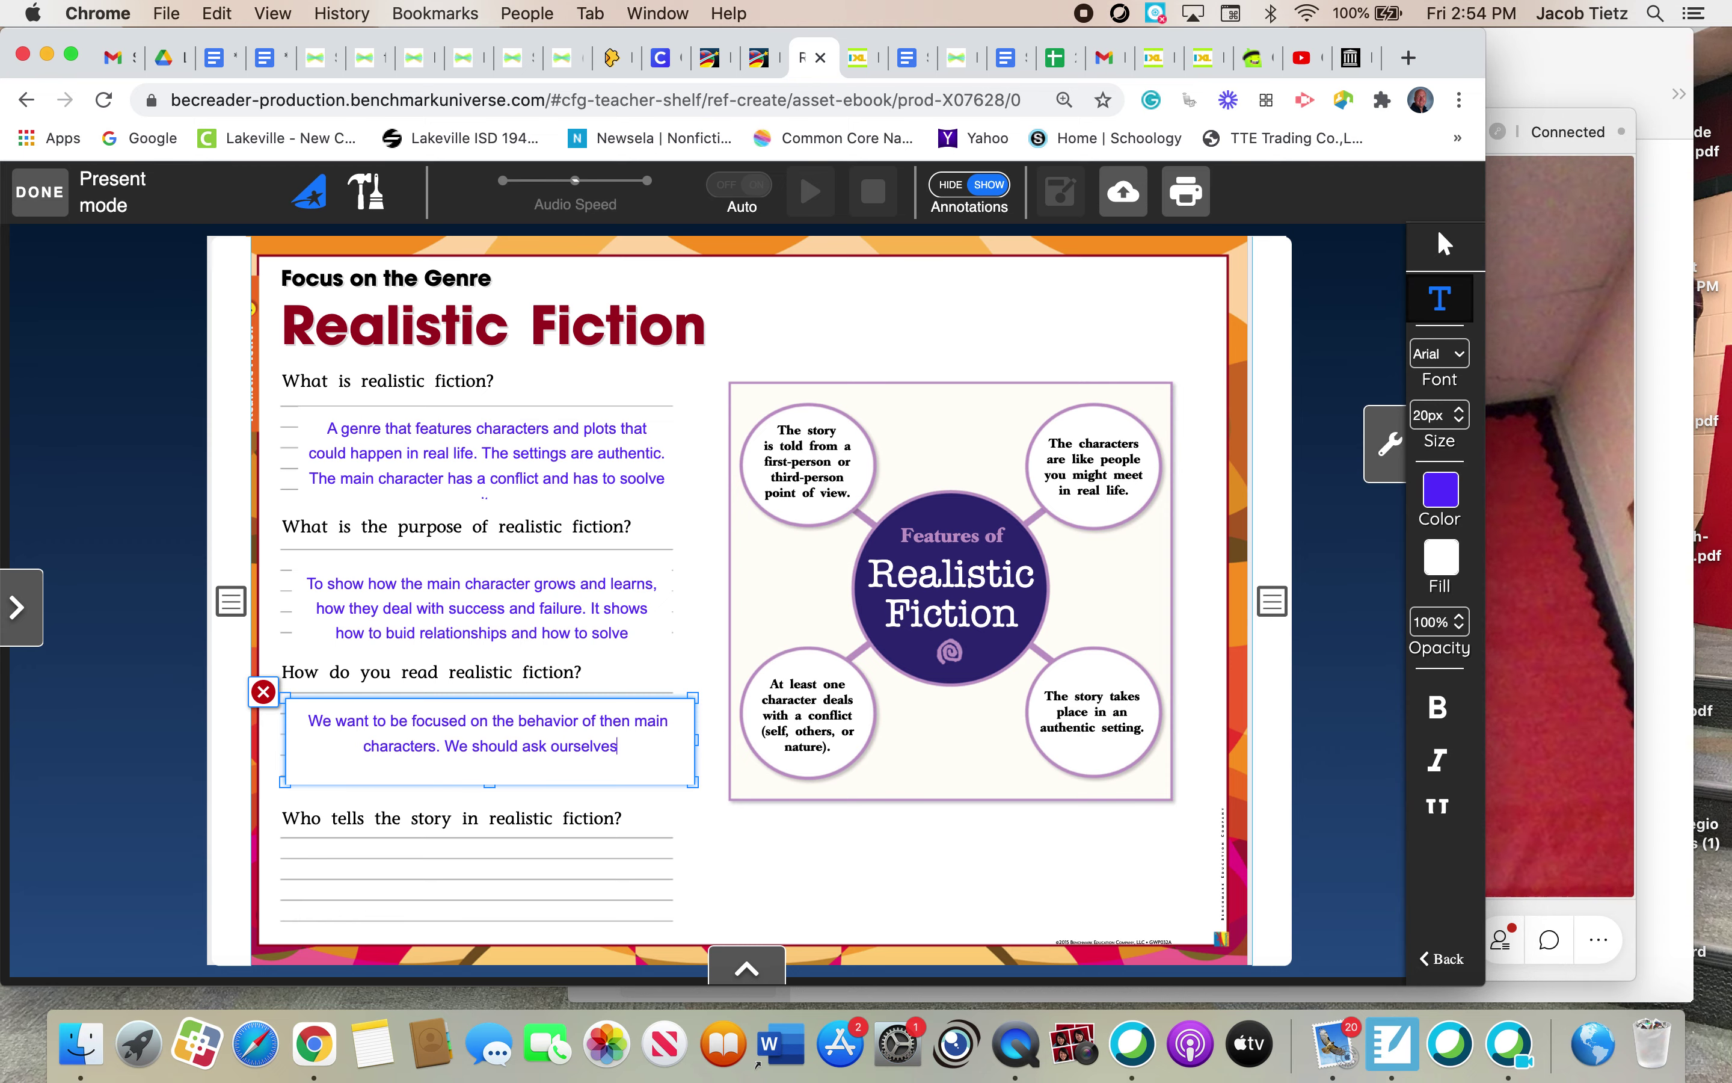
pyautogui.write(' "Why is th')
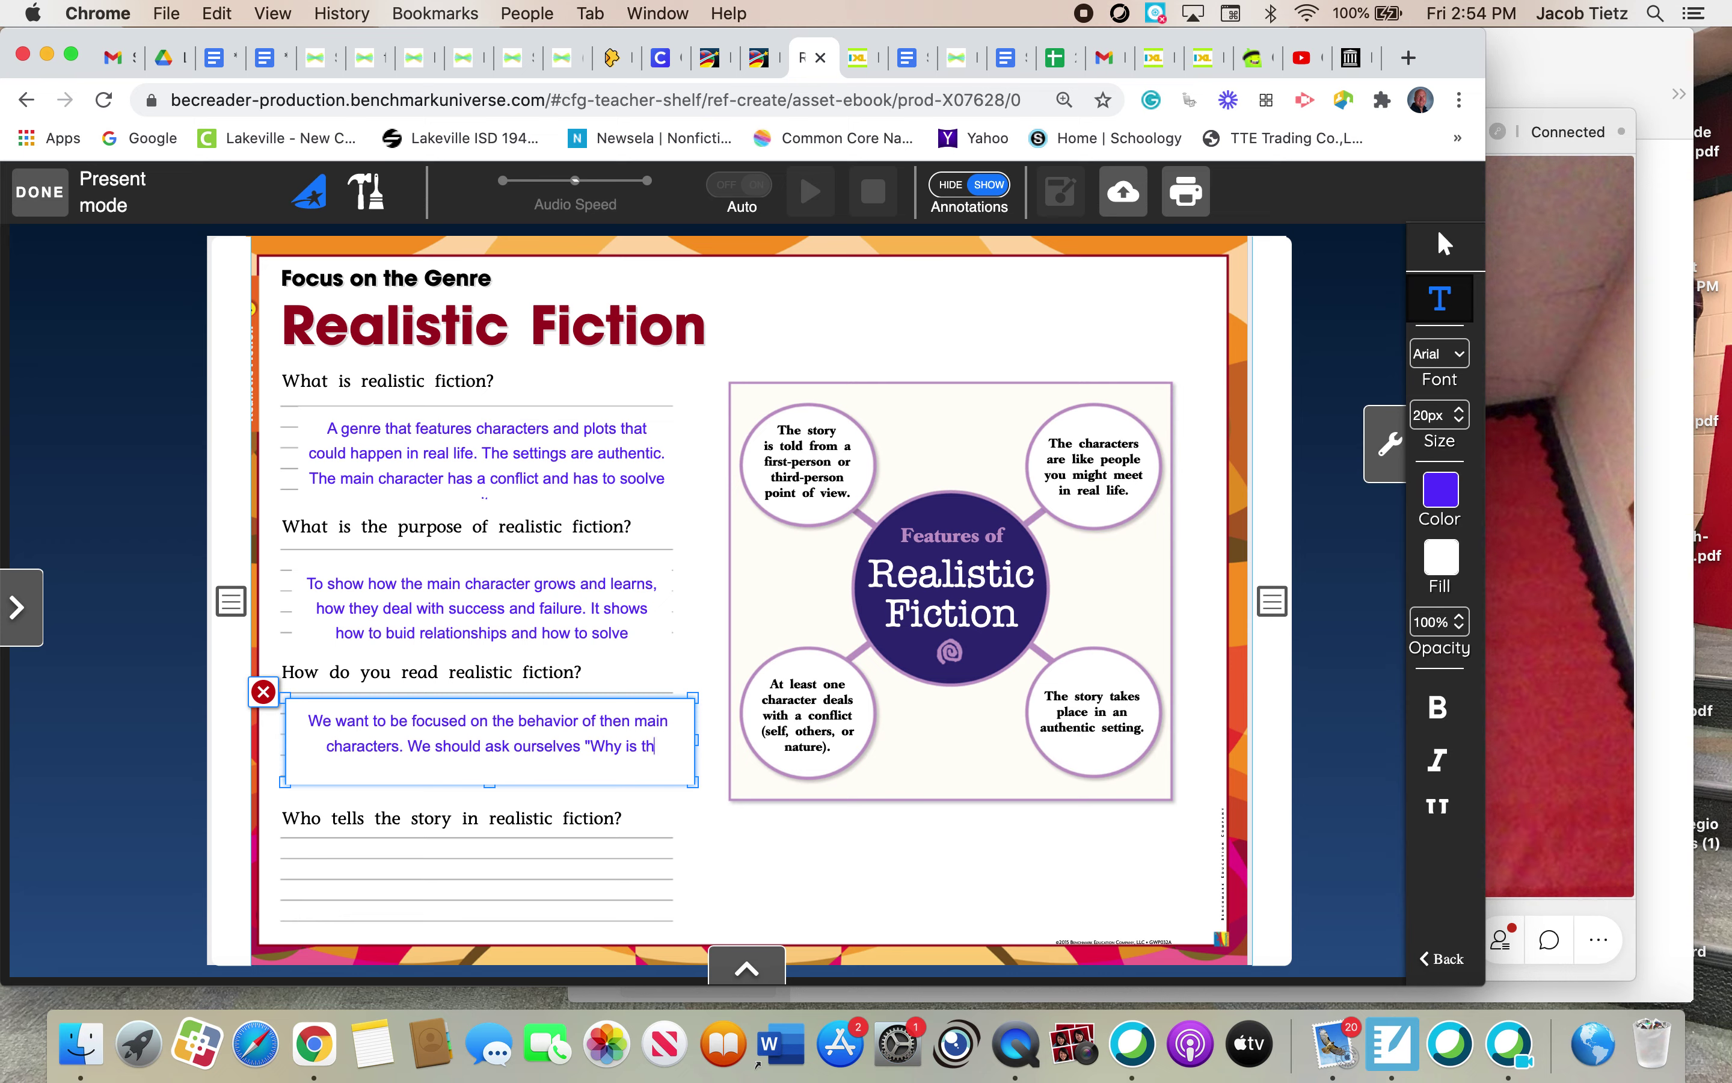
pyautogui.write('e charact')
pyautogui.write('er ')
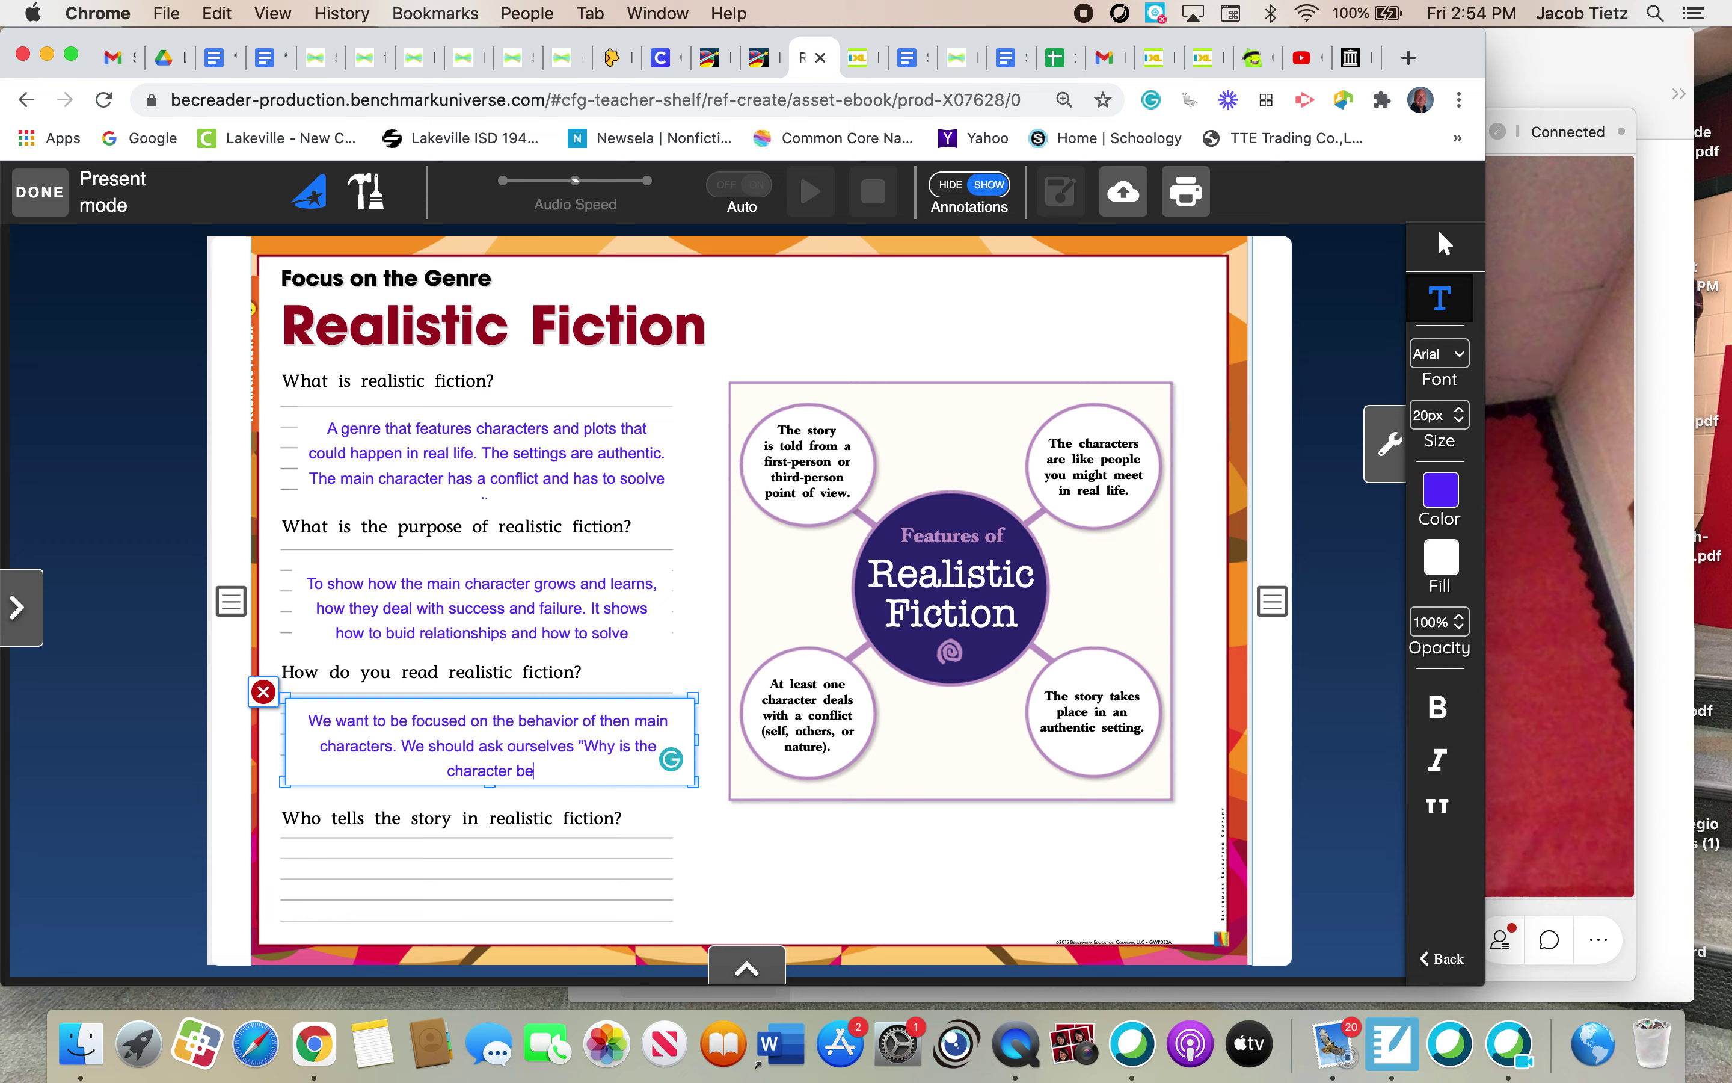
pyautogui.write('behaving this way?')
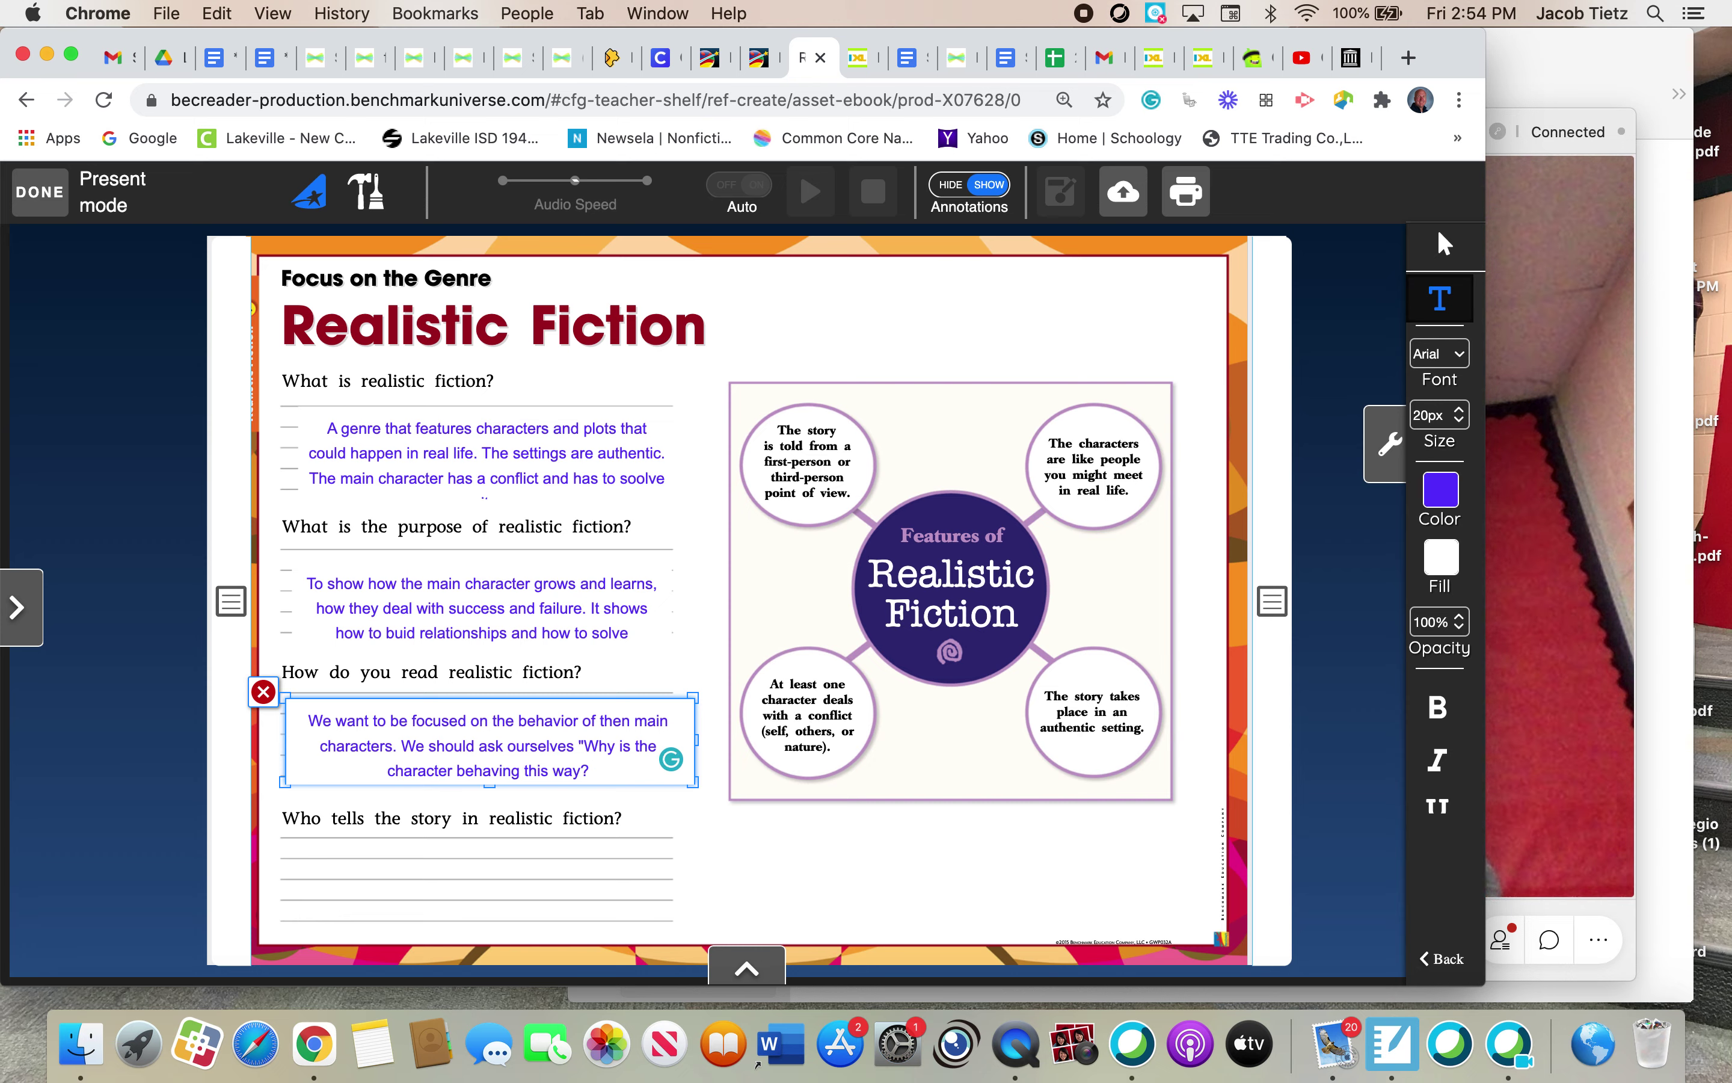
pyautogui.write(' Can I ')
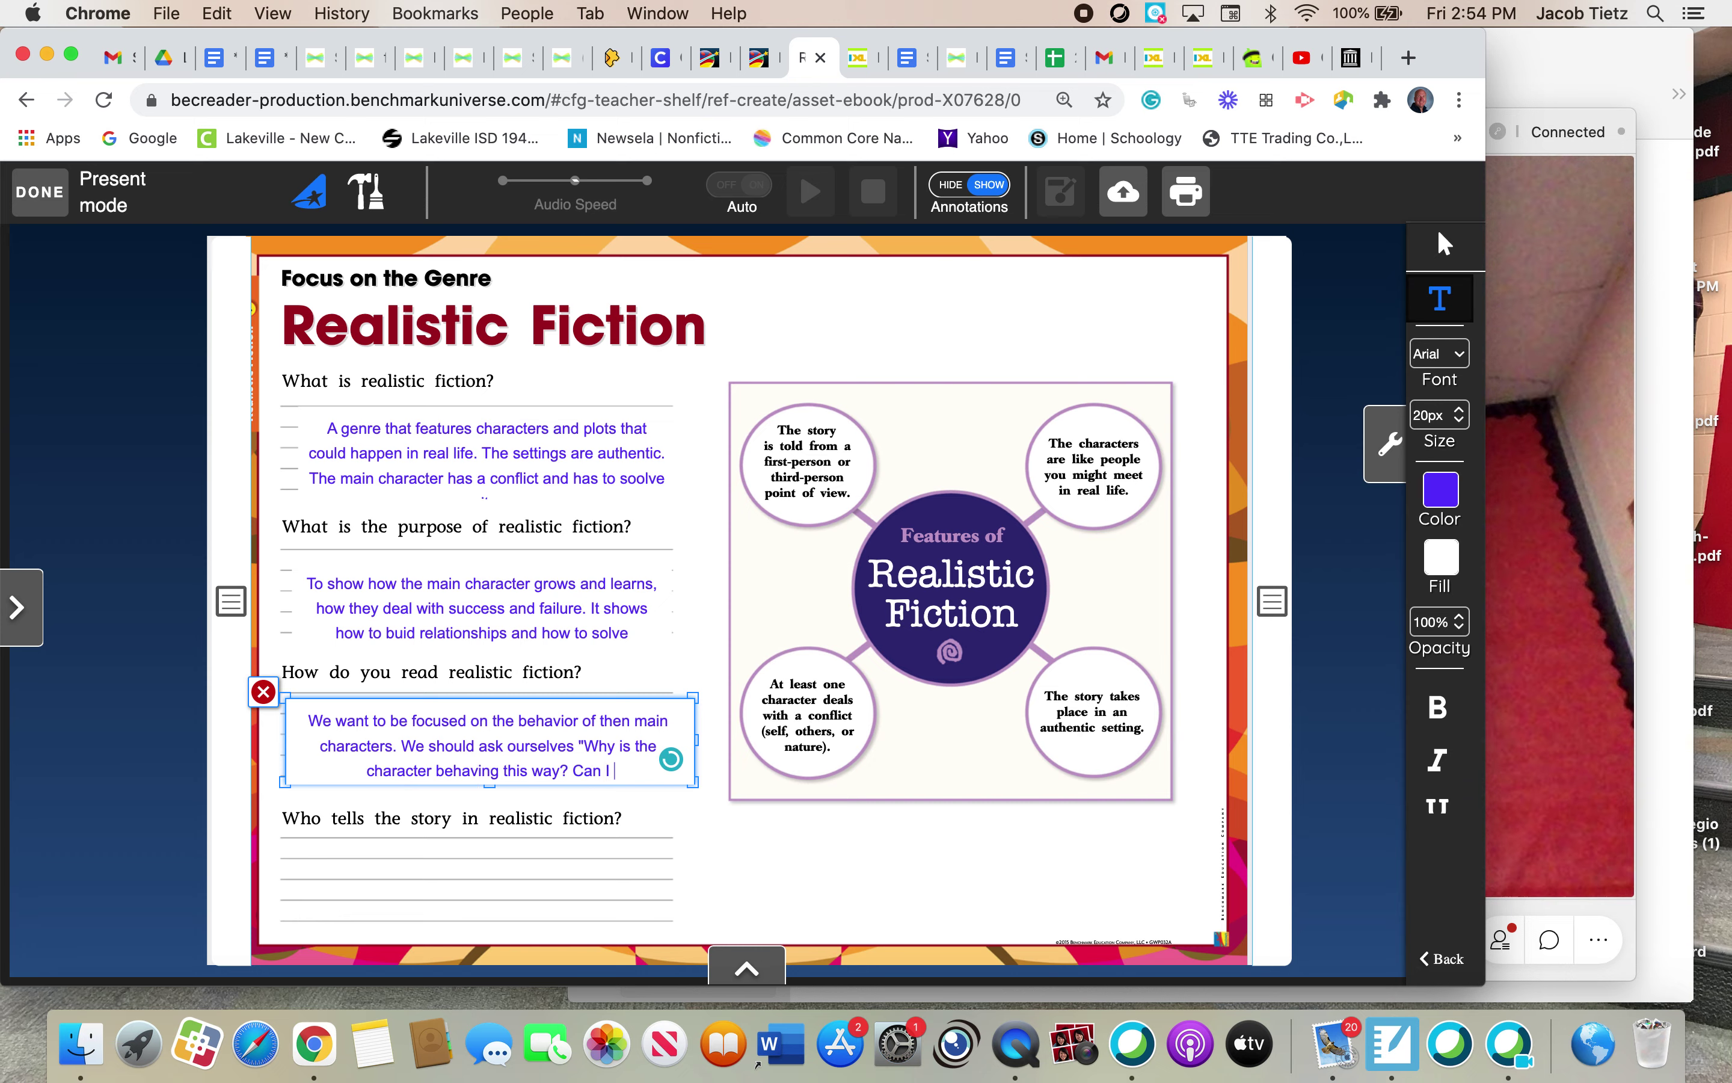
pyautogui.write('learn from hsi')
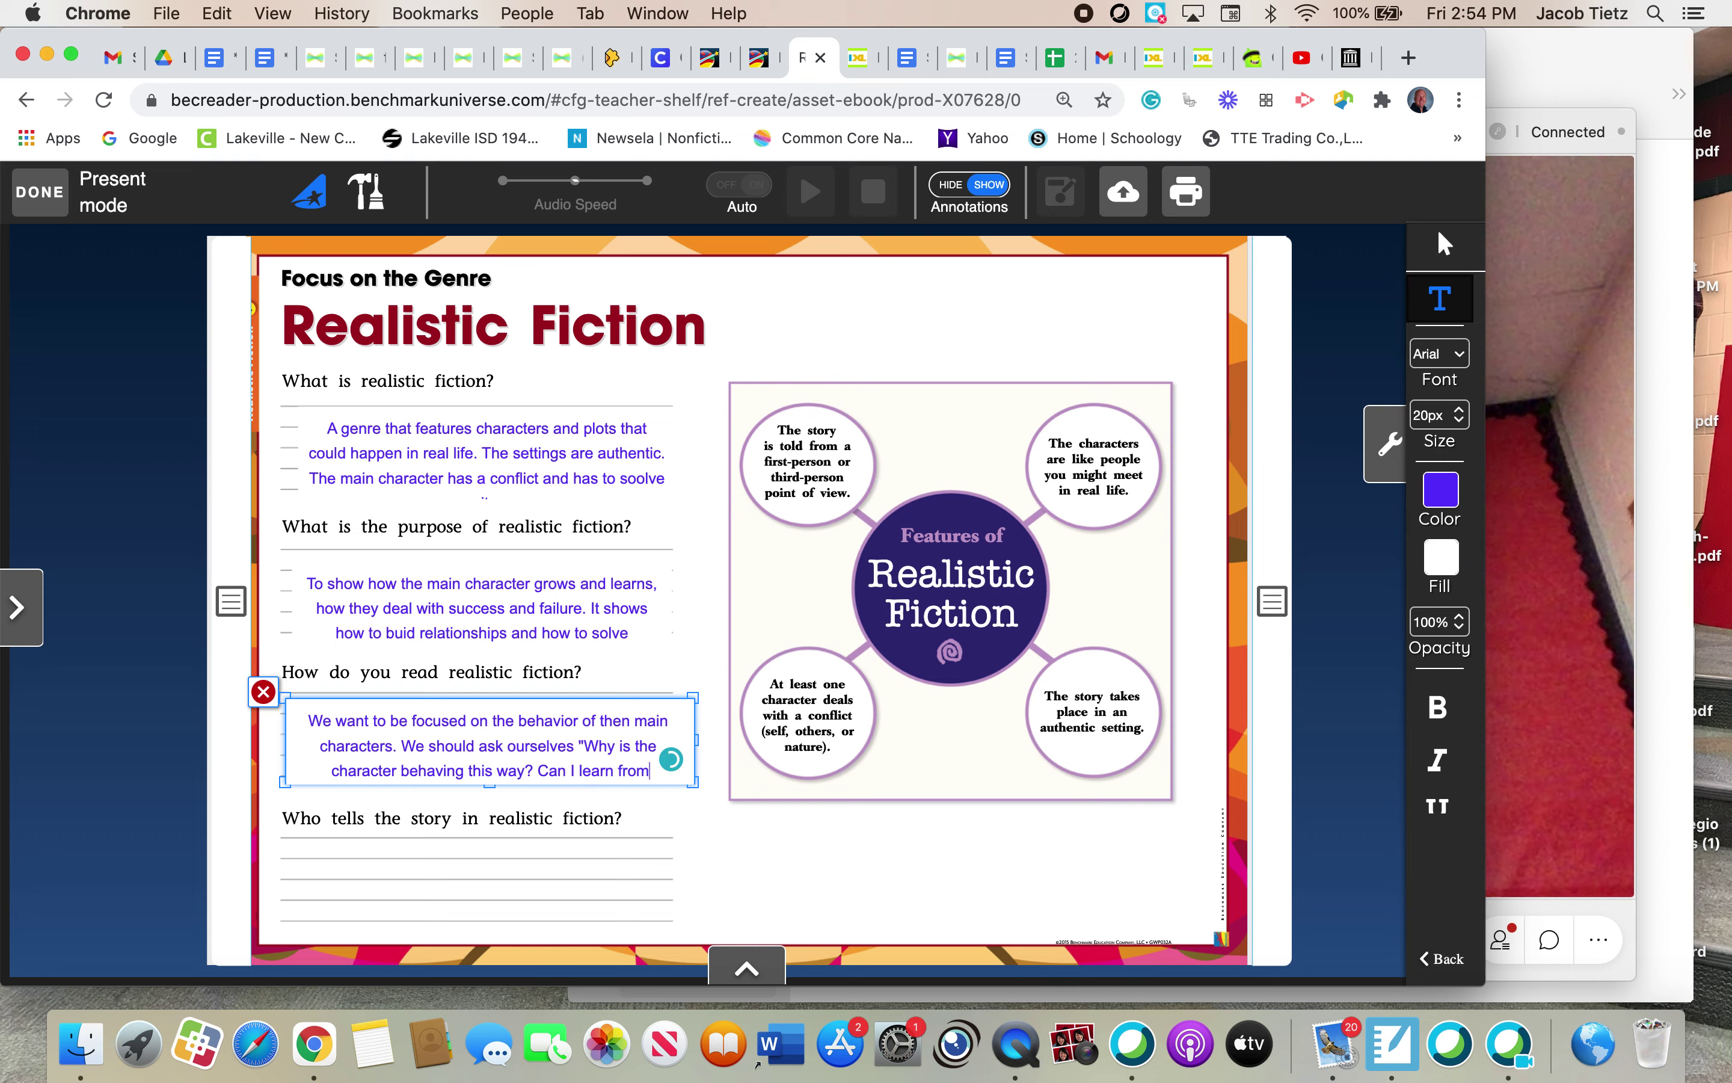
pyautogui.press('BackSpace')
pyautogui.press('BackSpace')
pyautogui.press('BackSpace')
pyautogui.press('BackSpace')
pyautogui.write('his ')
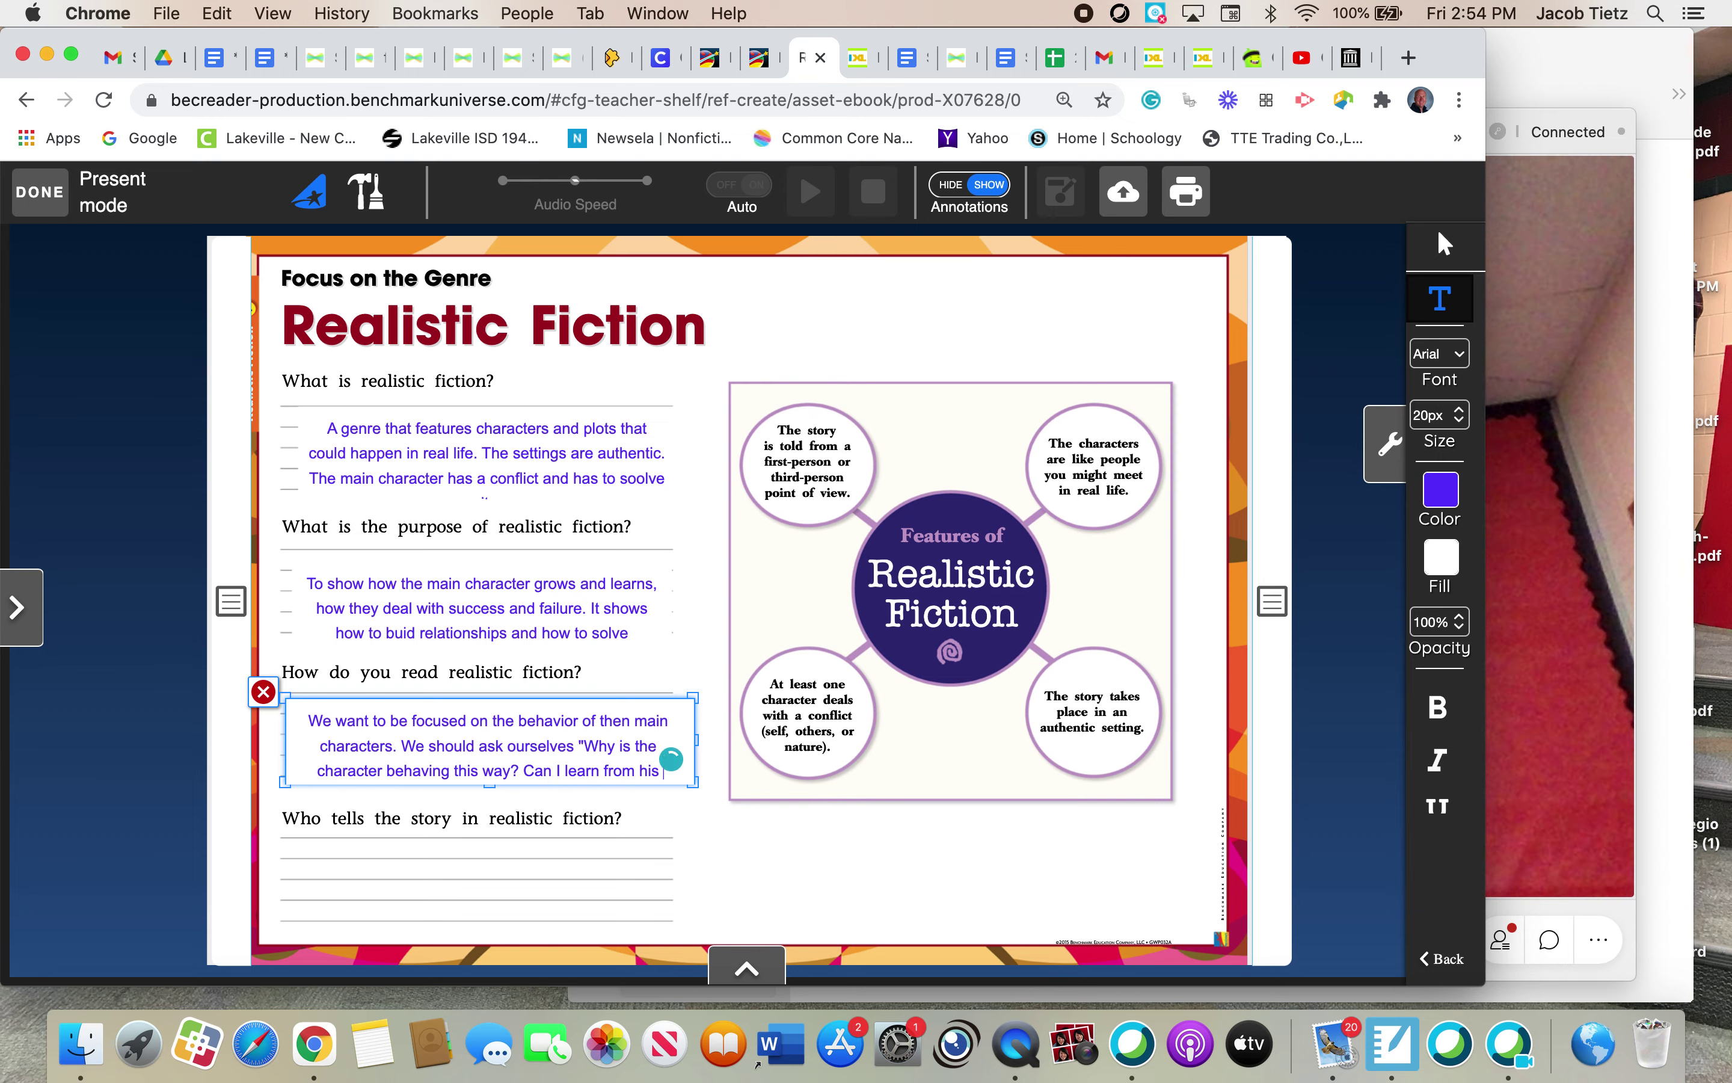
pyautogui.write('or her su')
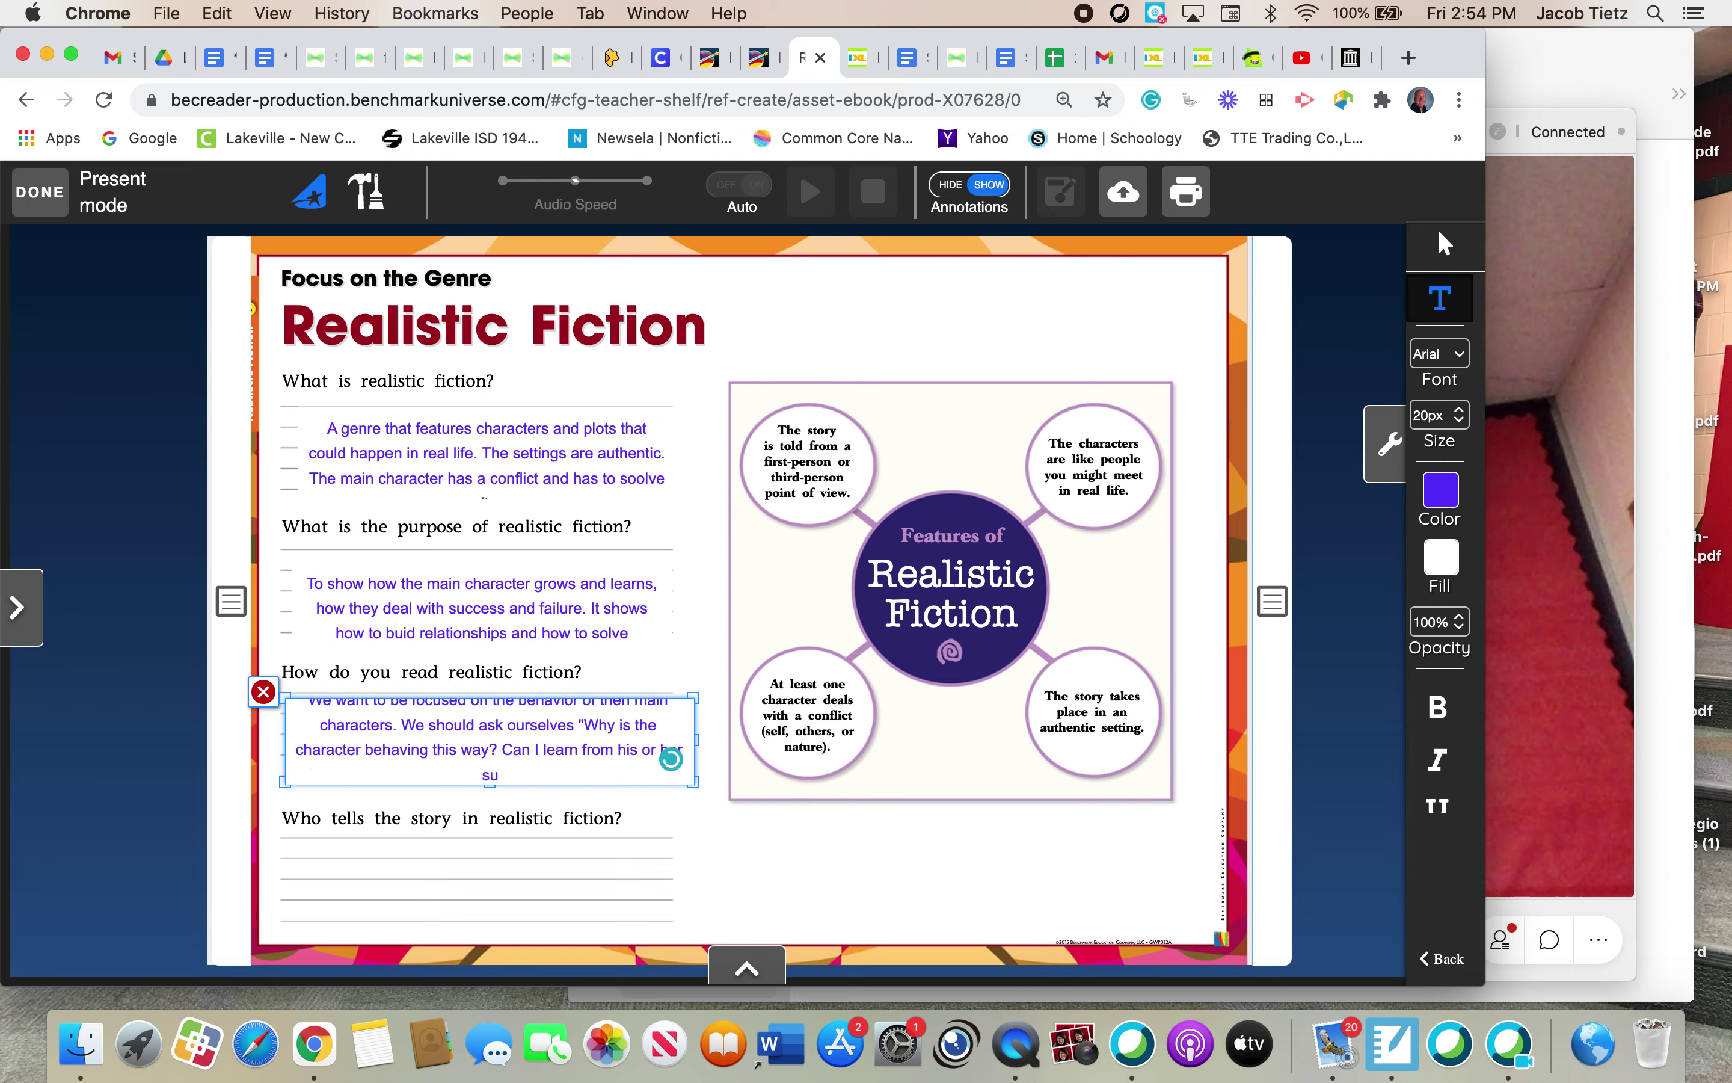
pyautogui.press('BackSpace')
pyautogui.write('rugt')
pyautogui.press('BackSpace')
pyautogui.write('gles?"')
pyautogui.click(441, 922)
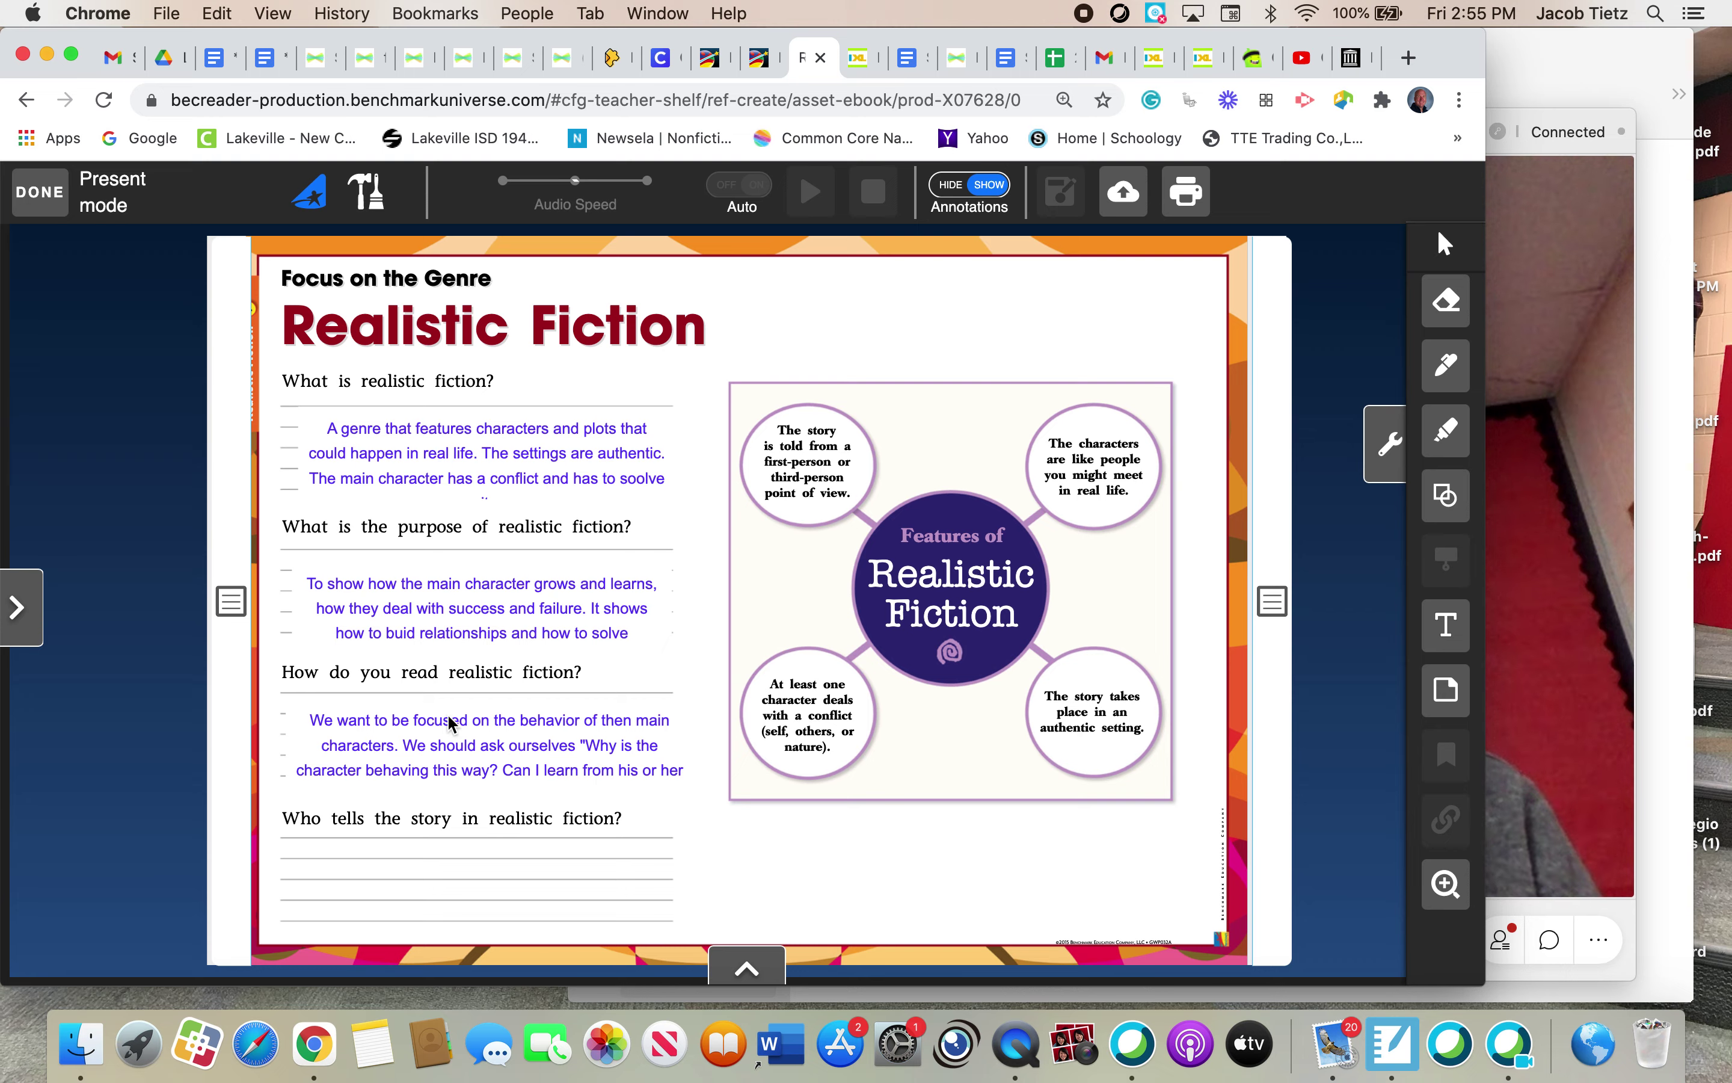
# - Create a widened, taller text box under question four and begin typing 'Anyone who has had'
pyautogui.click(1446, 624)
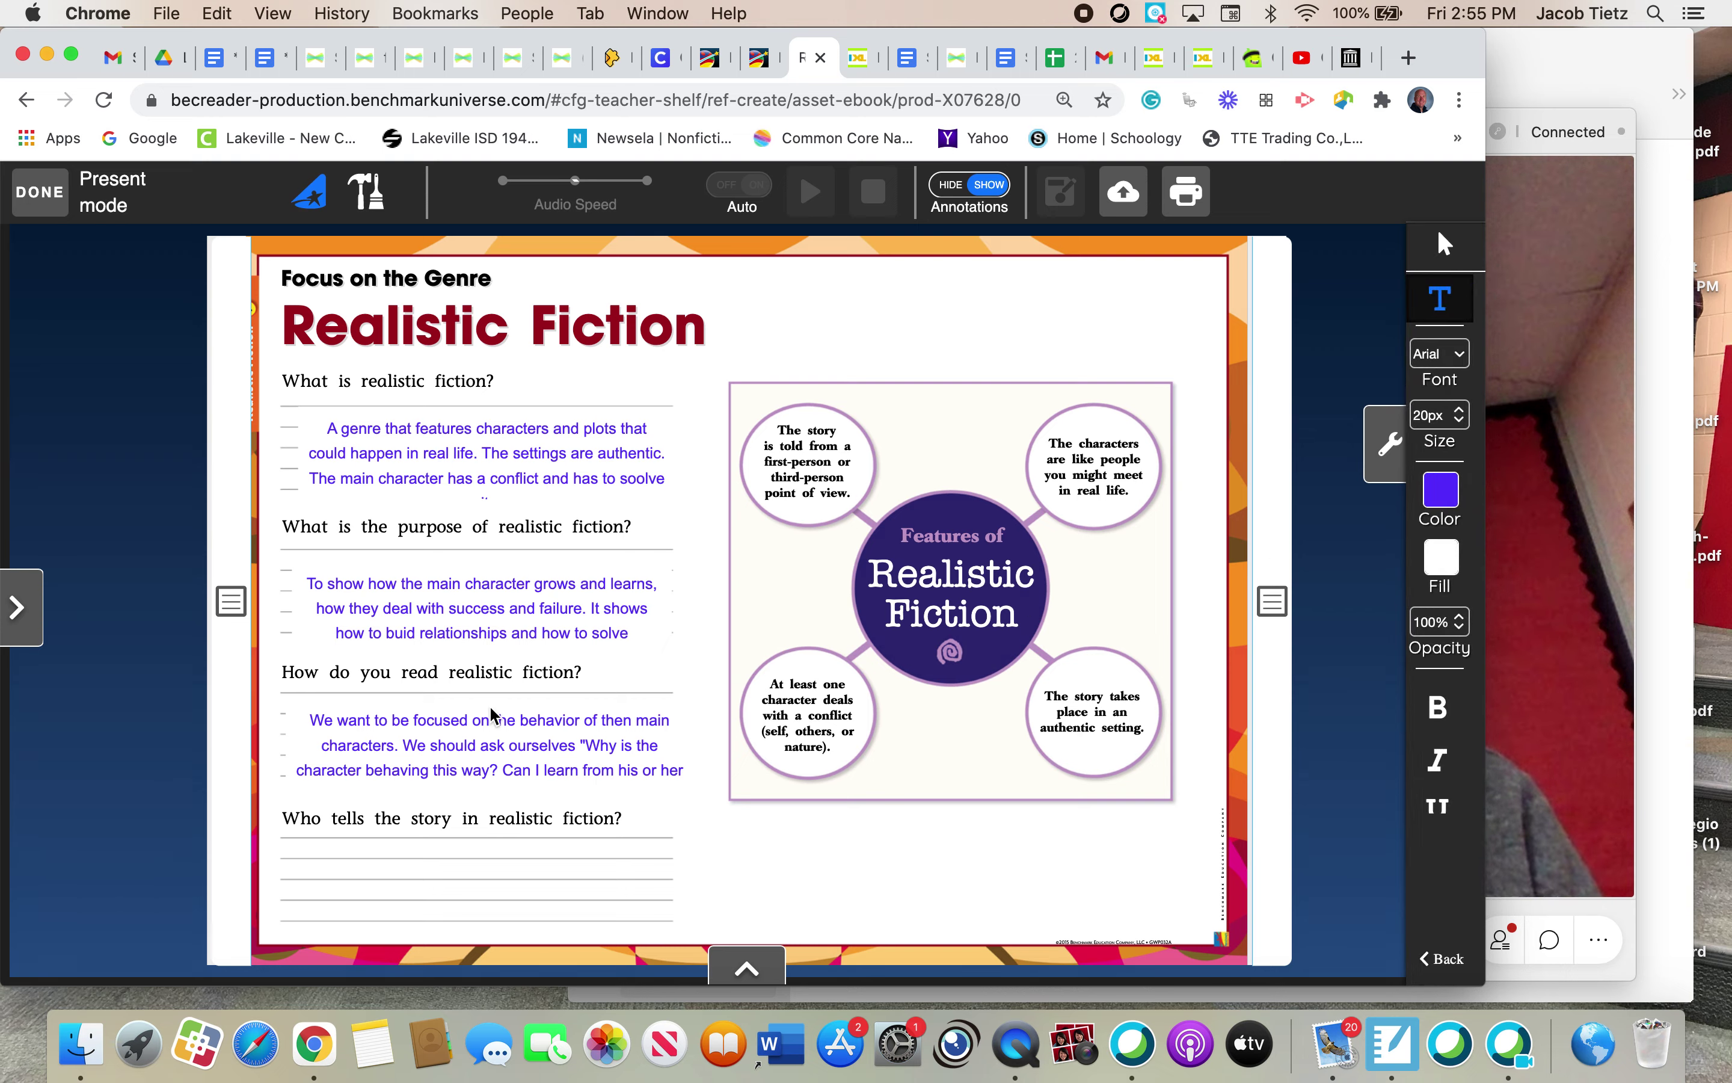
pyautogui.click(298, 849)
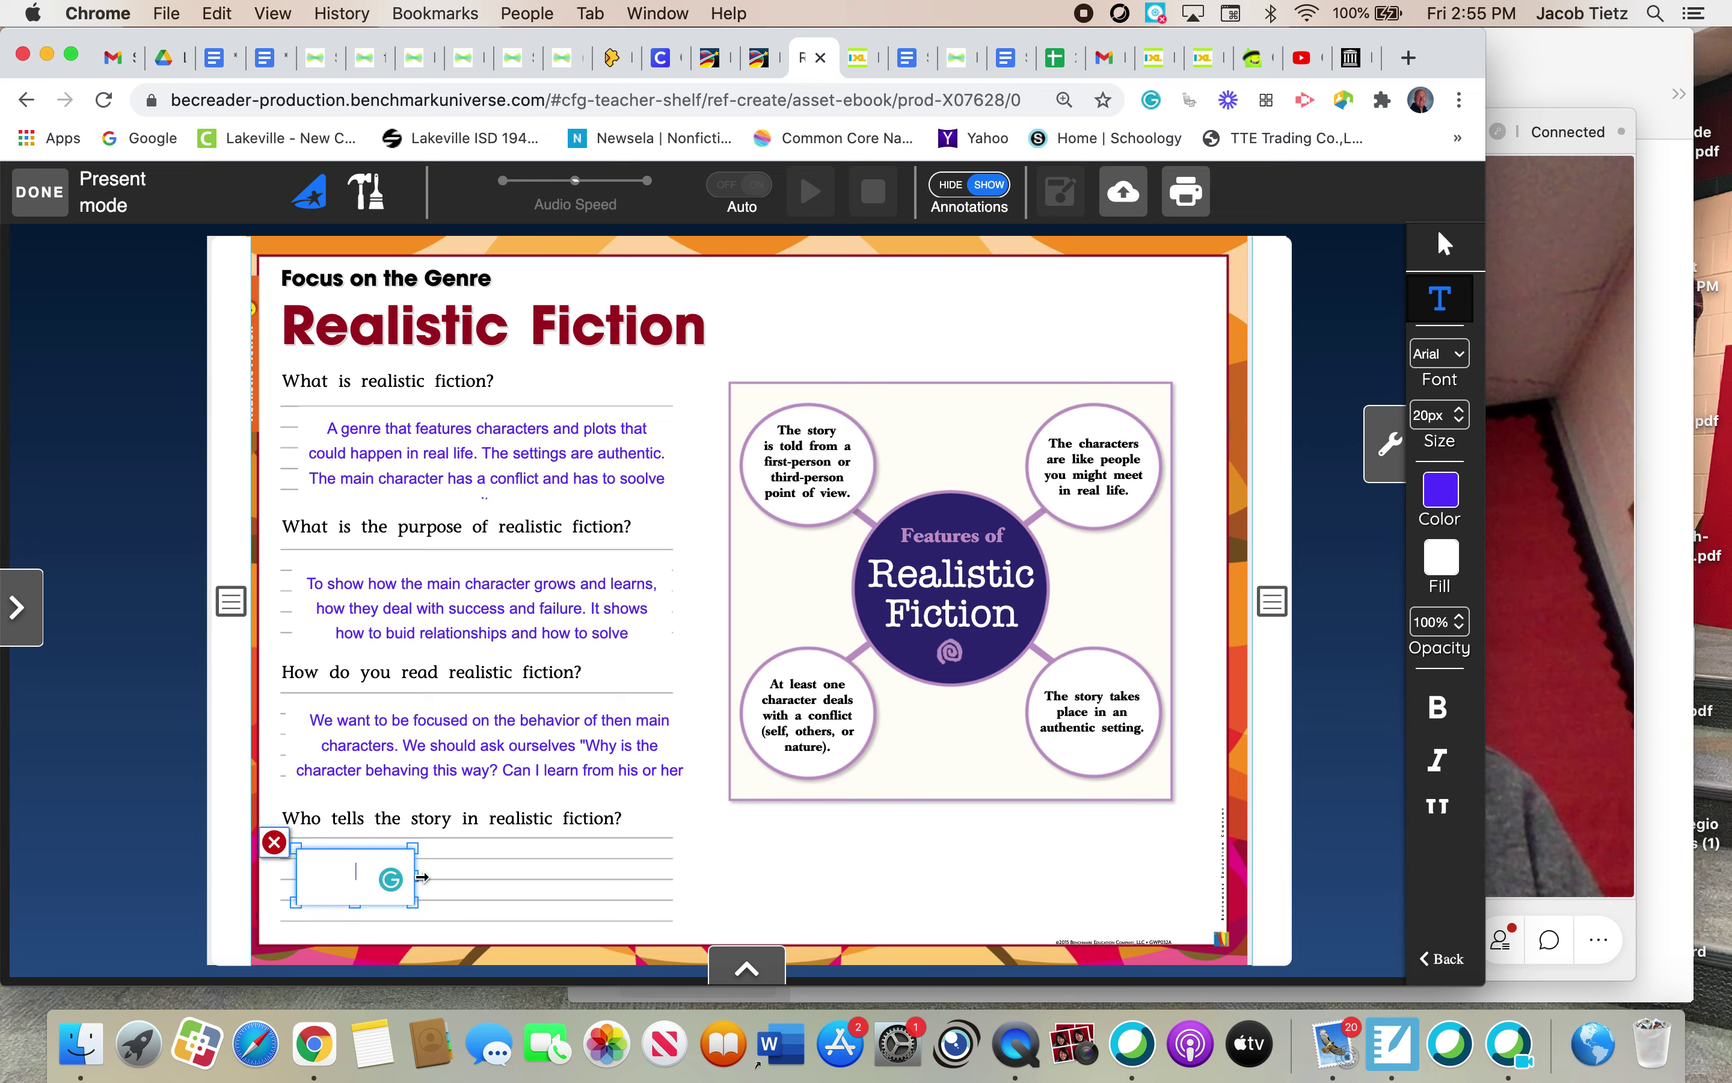
pyautogui.moveTo(422, 877)
pyautogui.mouseDown()
pyautogui.moveTo(666, 860)
pyautogui.moveTo(720, 875)
pyautogui.mouseUp()
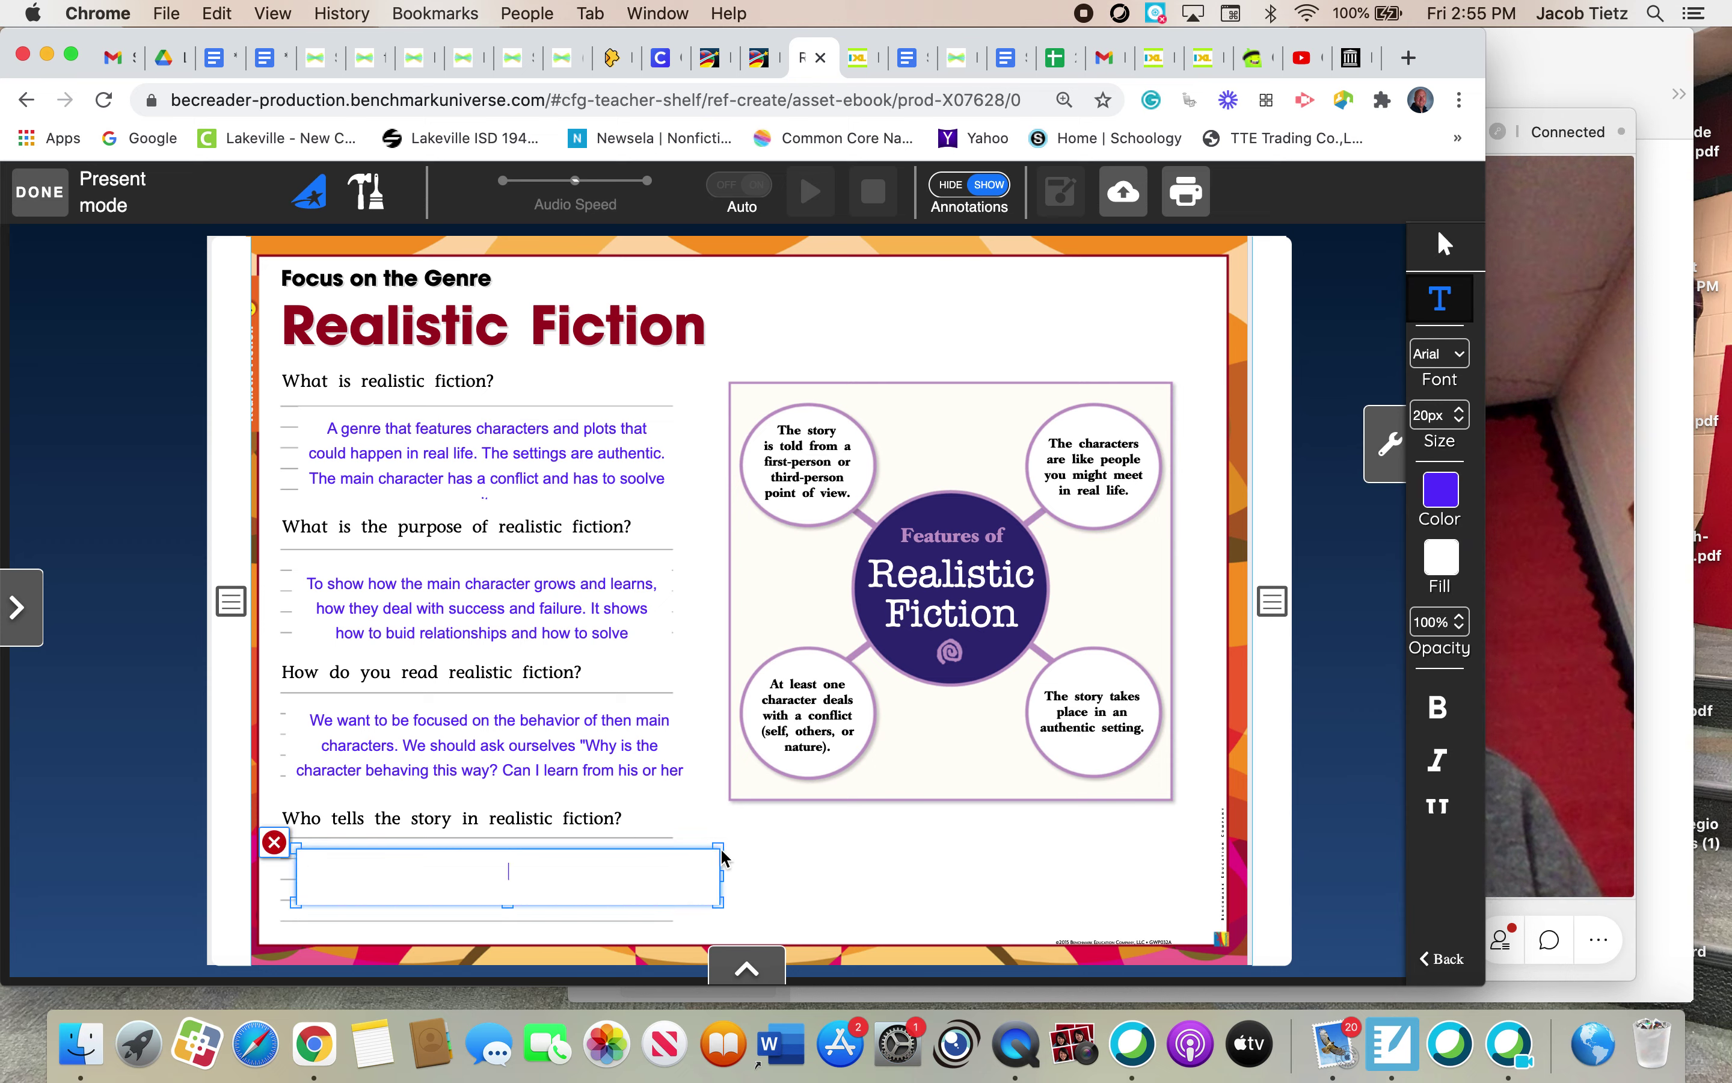
pyautogui.click(509, 901)
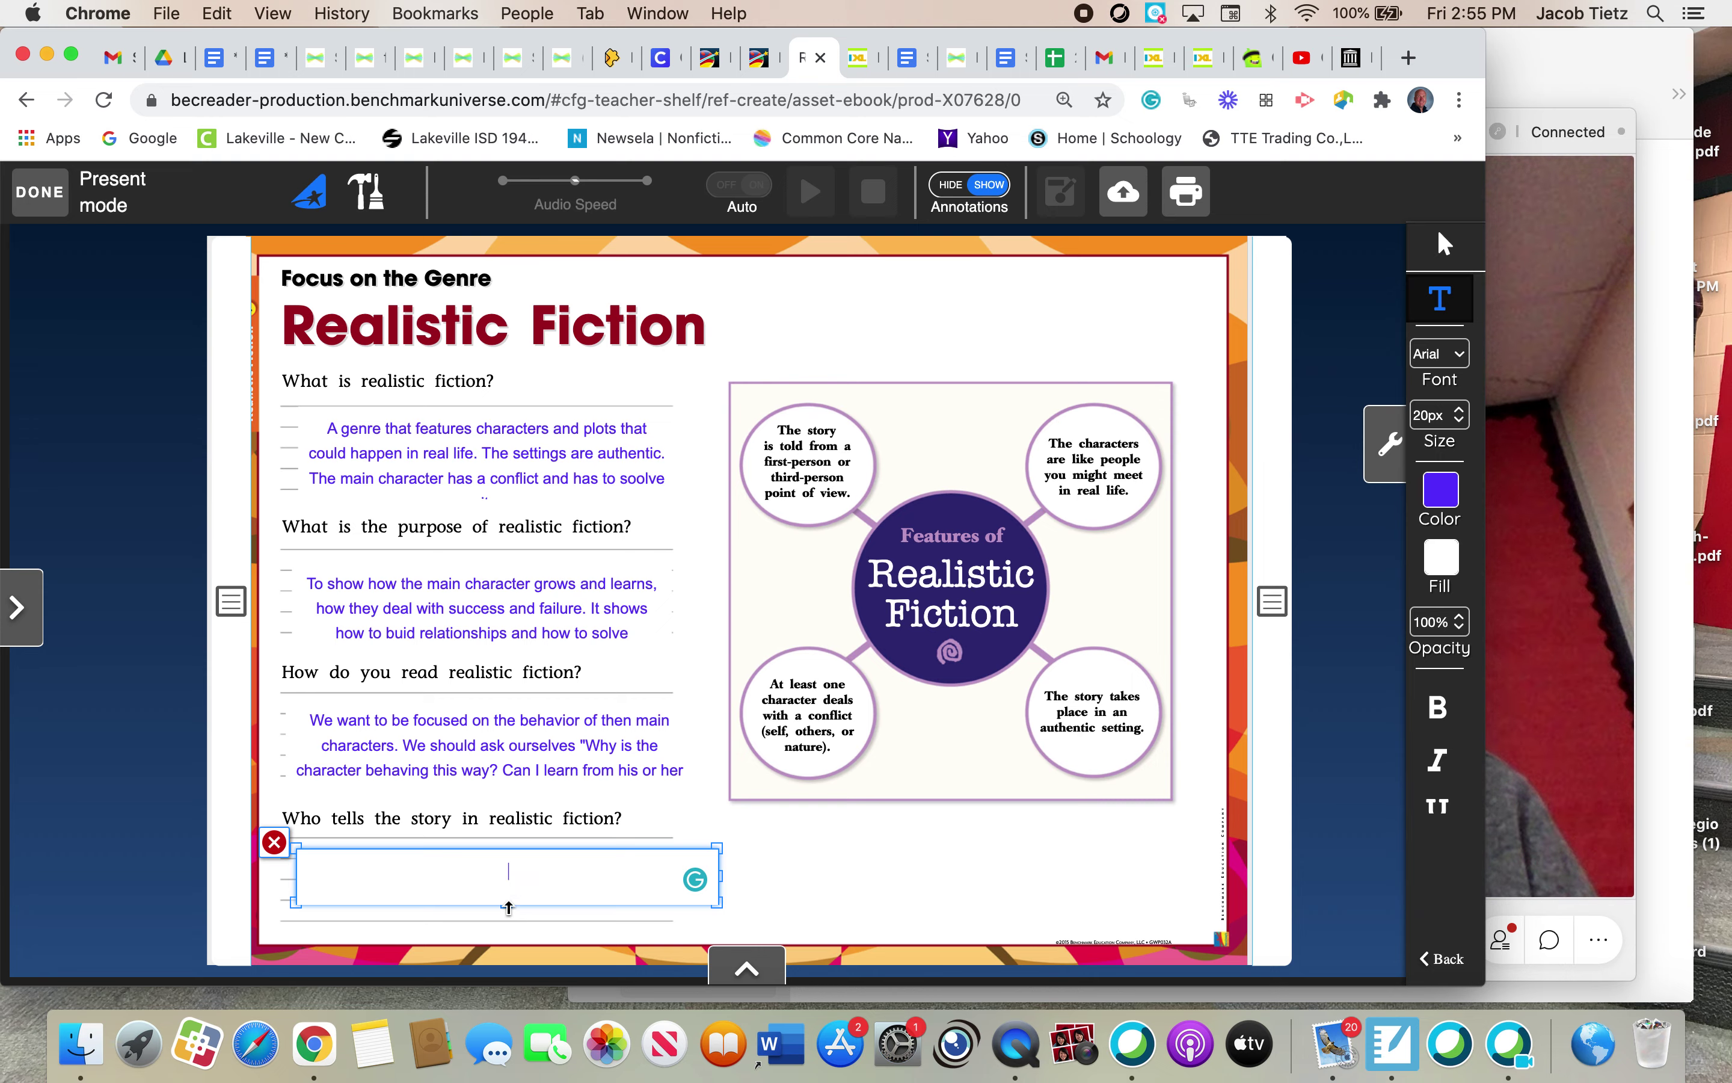
pyautogui.moveTo(508, 908); pyautogui.dragTo(507, 921)
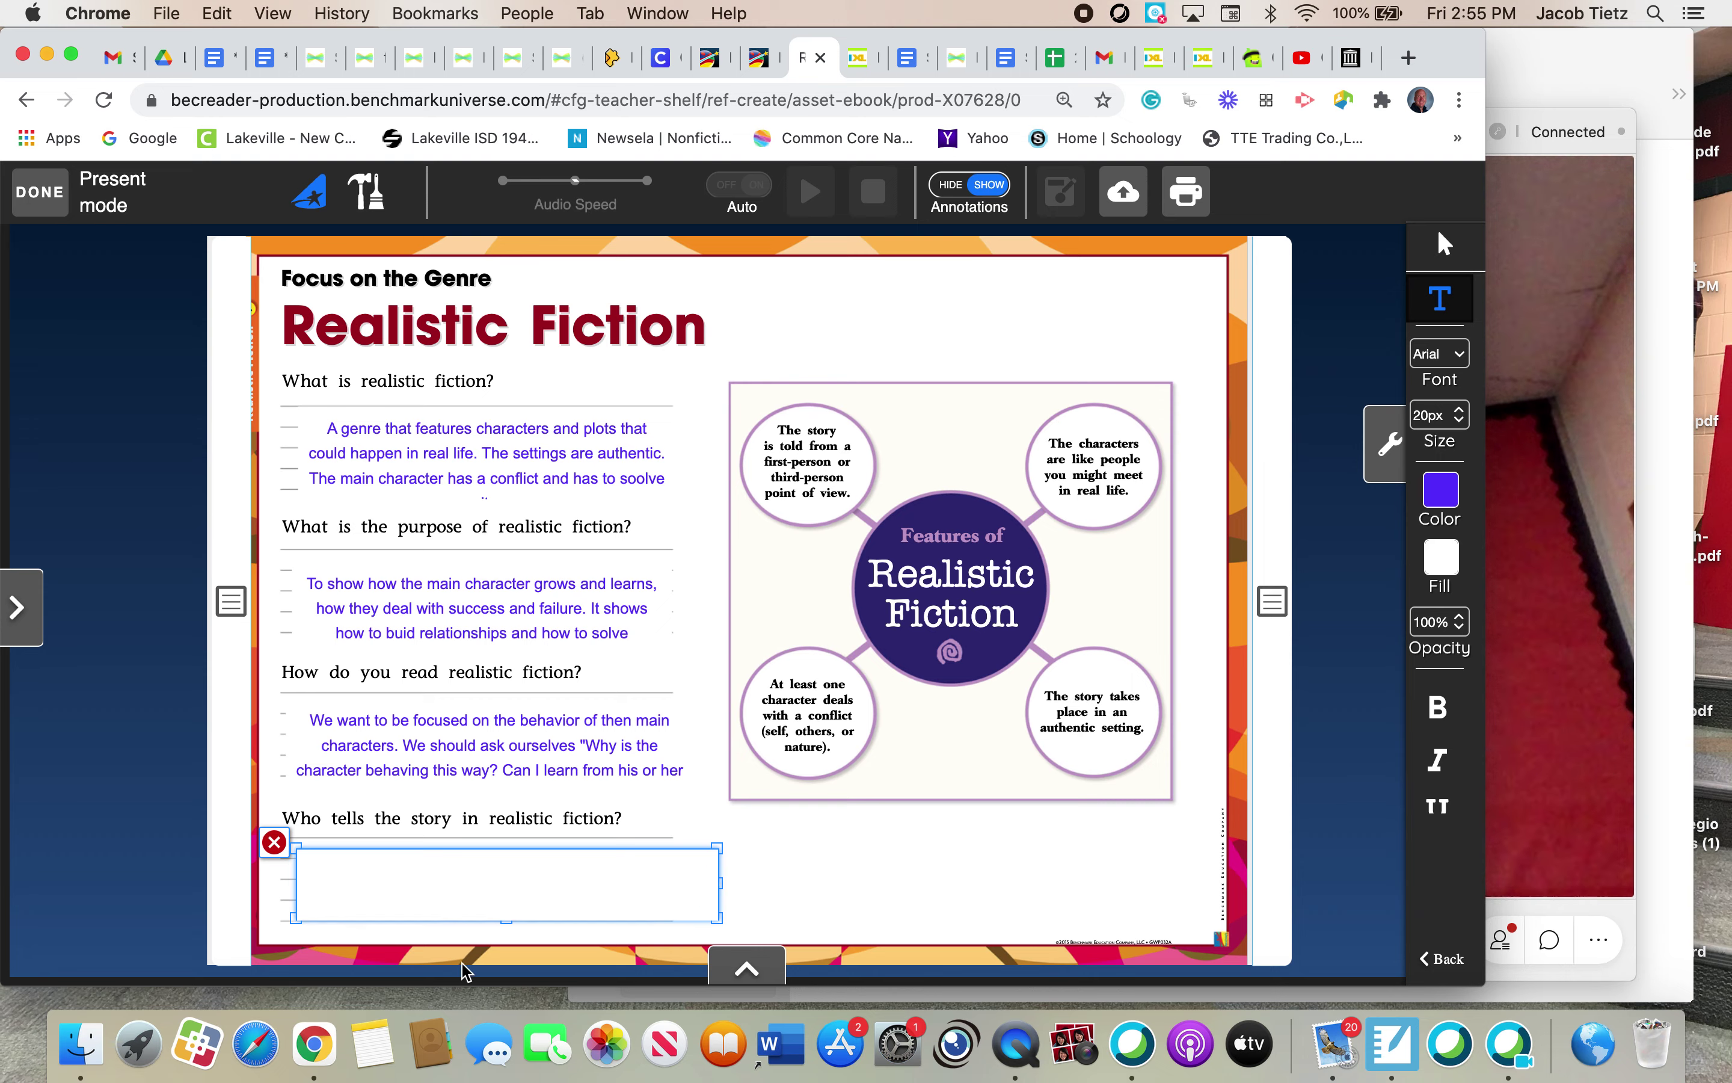
pyautogui.write('Anyone ')
pyautogui.write('who ')
pyautogui.write('has had in')
pyautogui.write('gte')
# - Finish 'Anyone who has had interesting experiences. Anyone who has a message to write about.' and commit it
pyautogui.write('sting ')
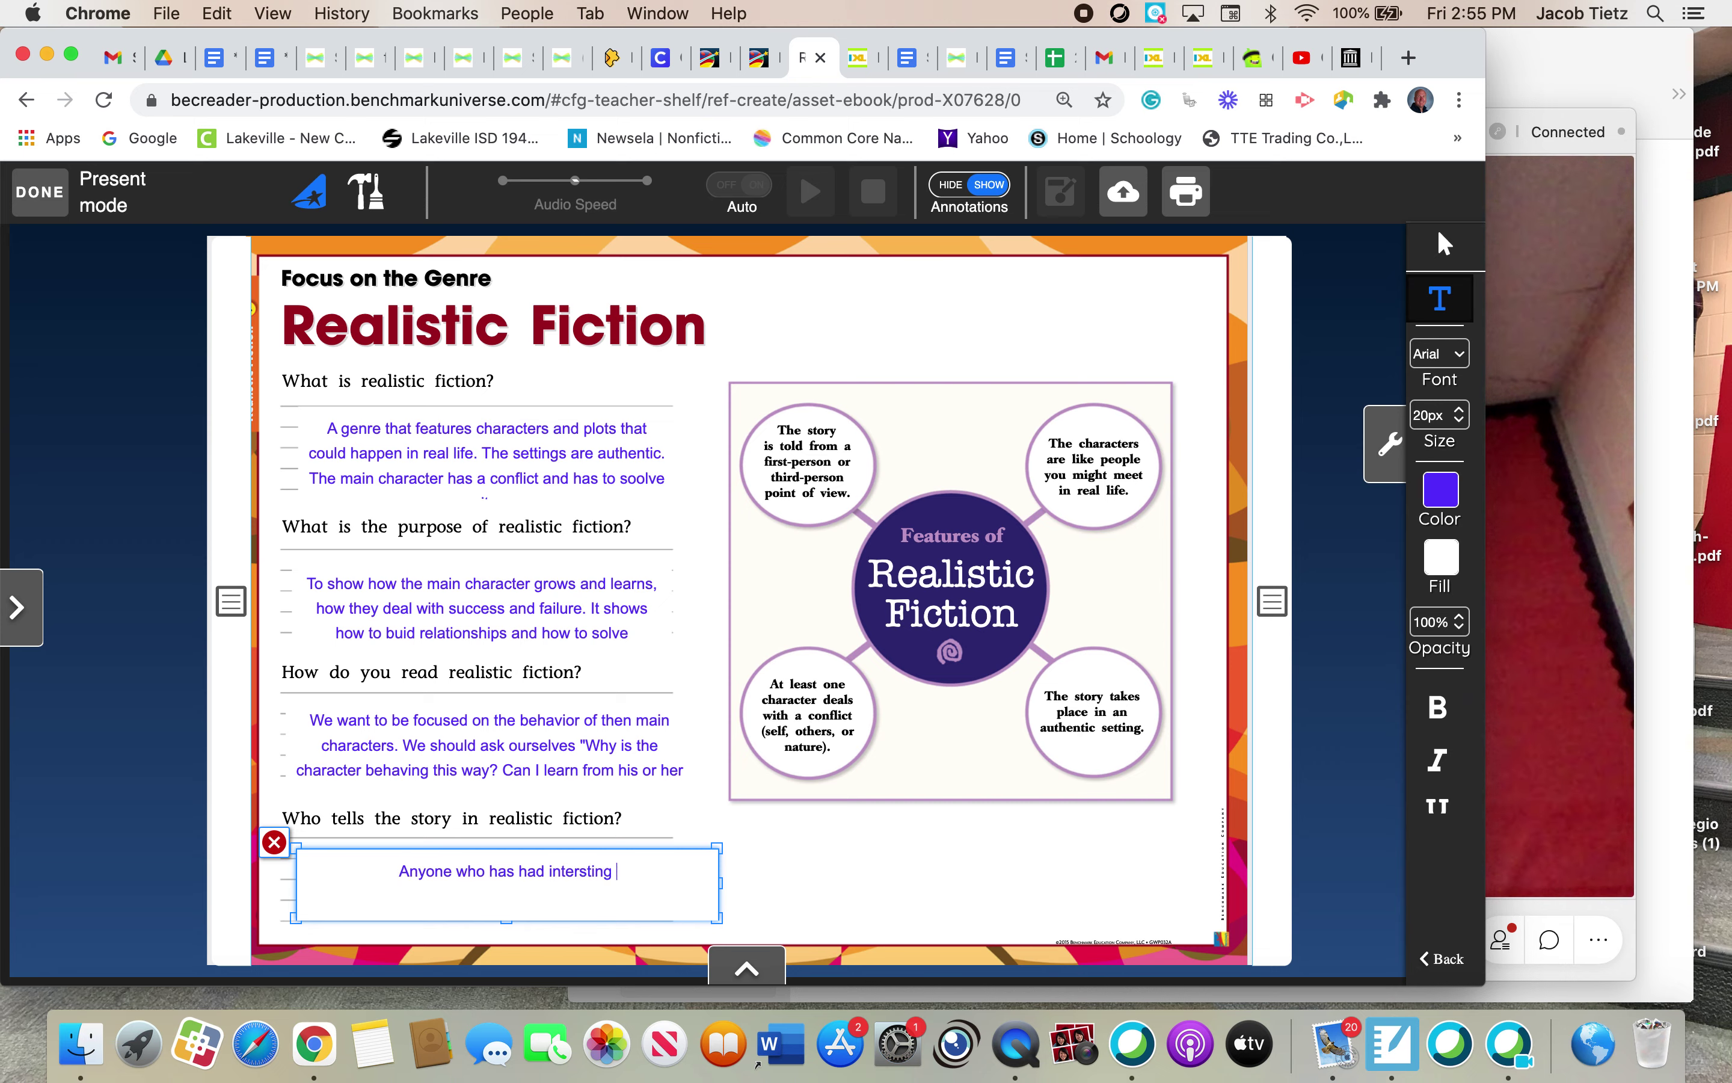
pyautogui.write('experienc')
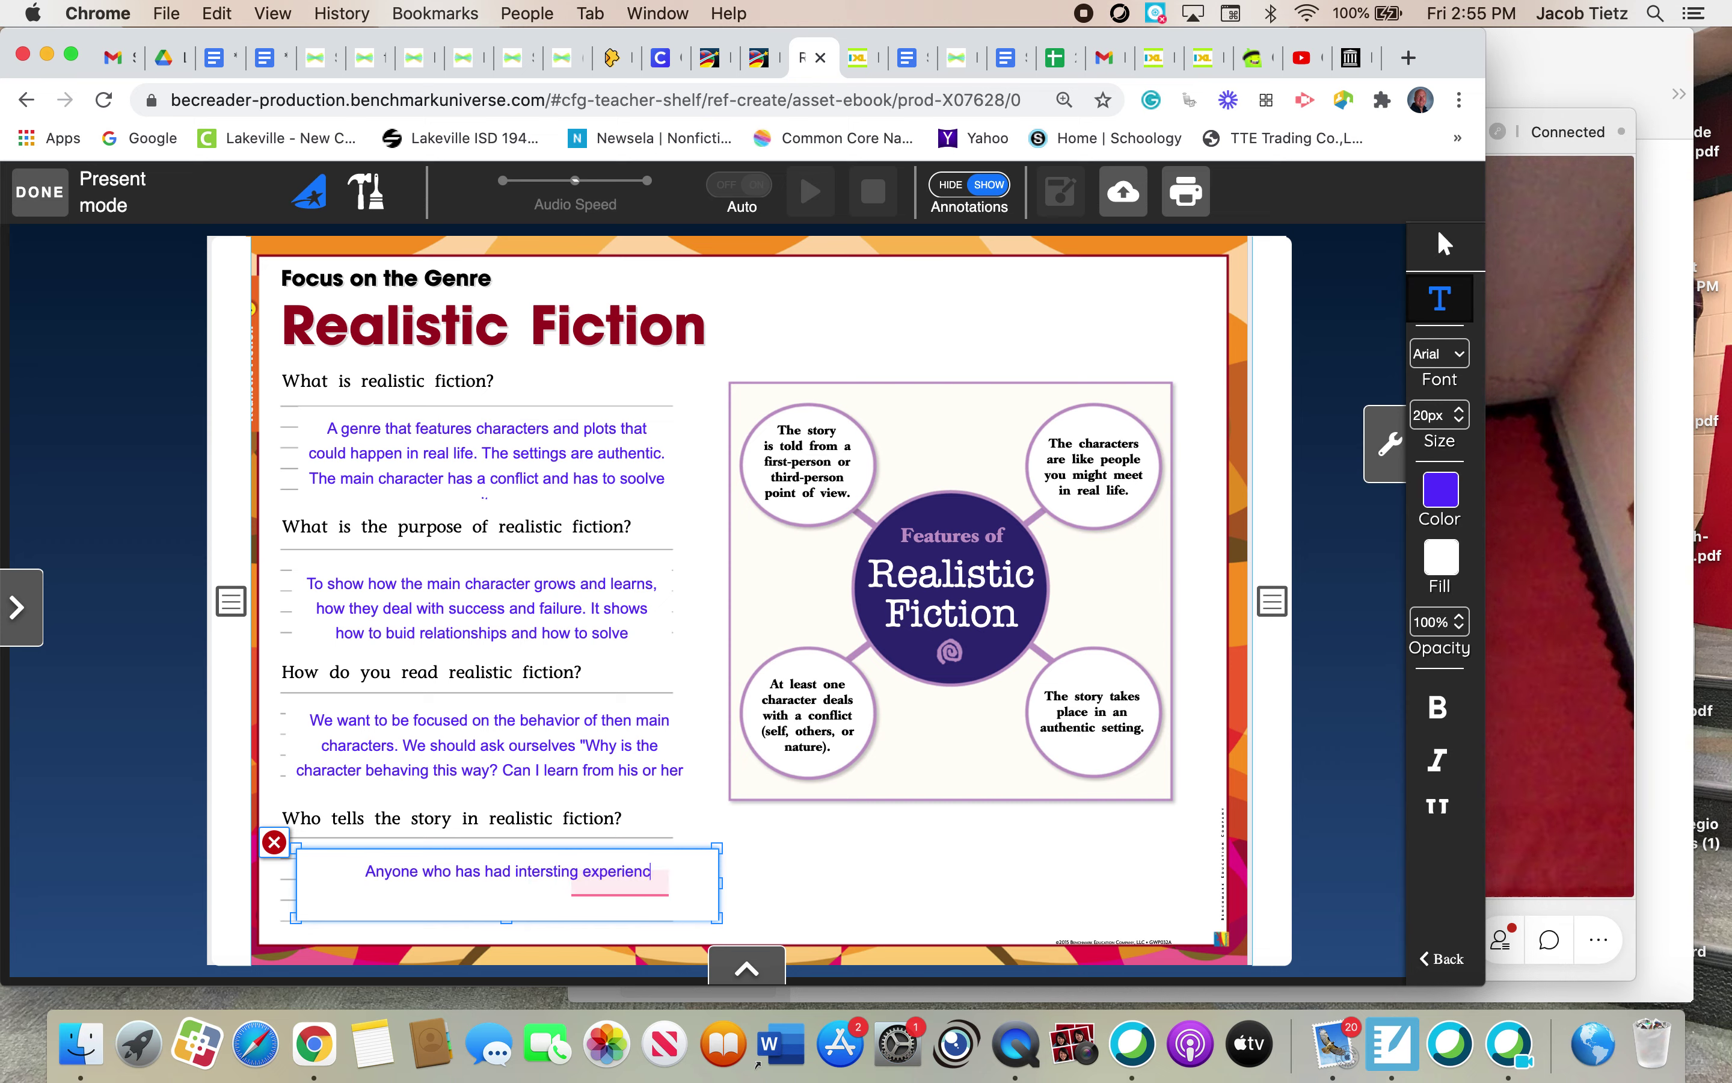
pyautogui.write('es.')
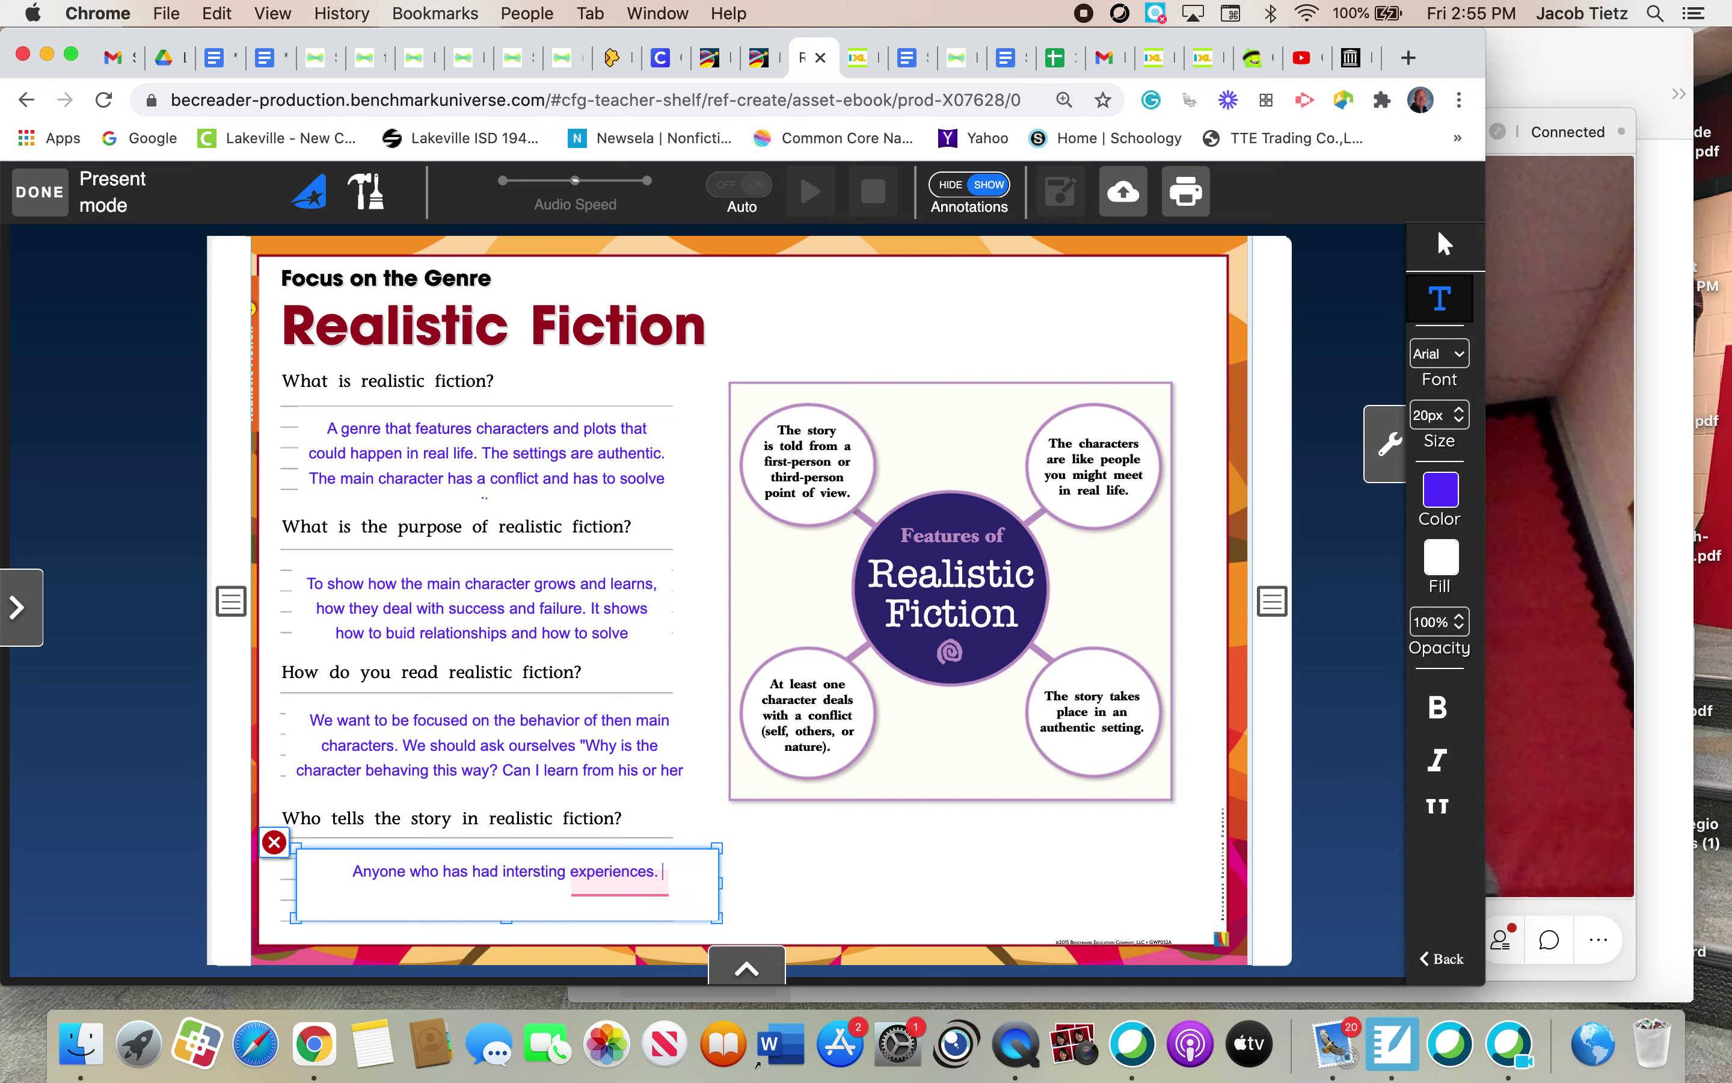
pyautogui.write(' Anyone w')
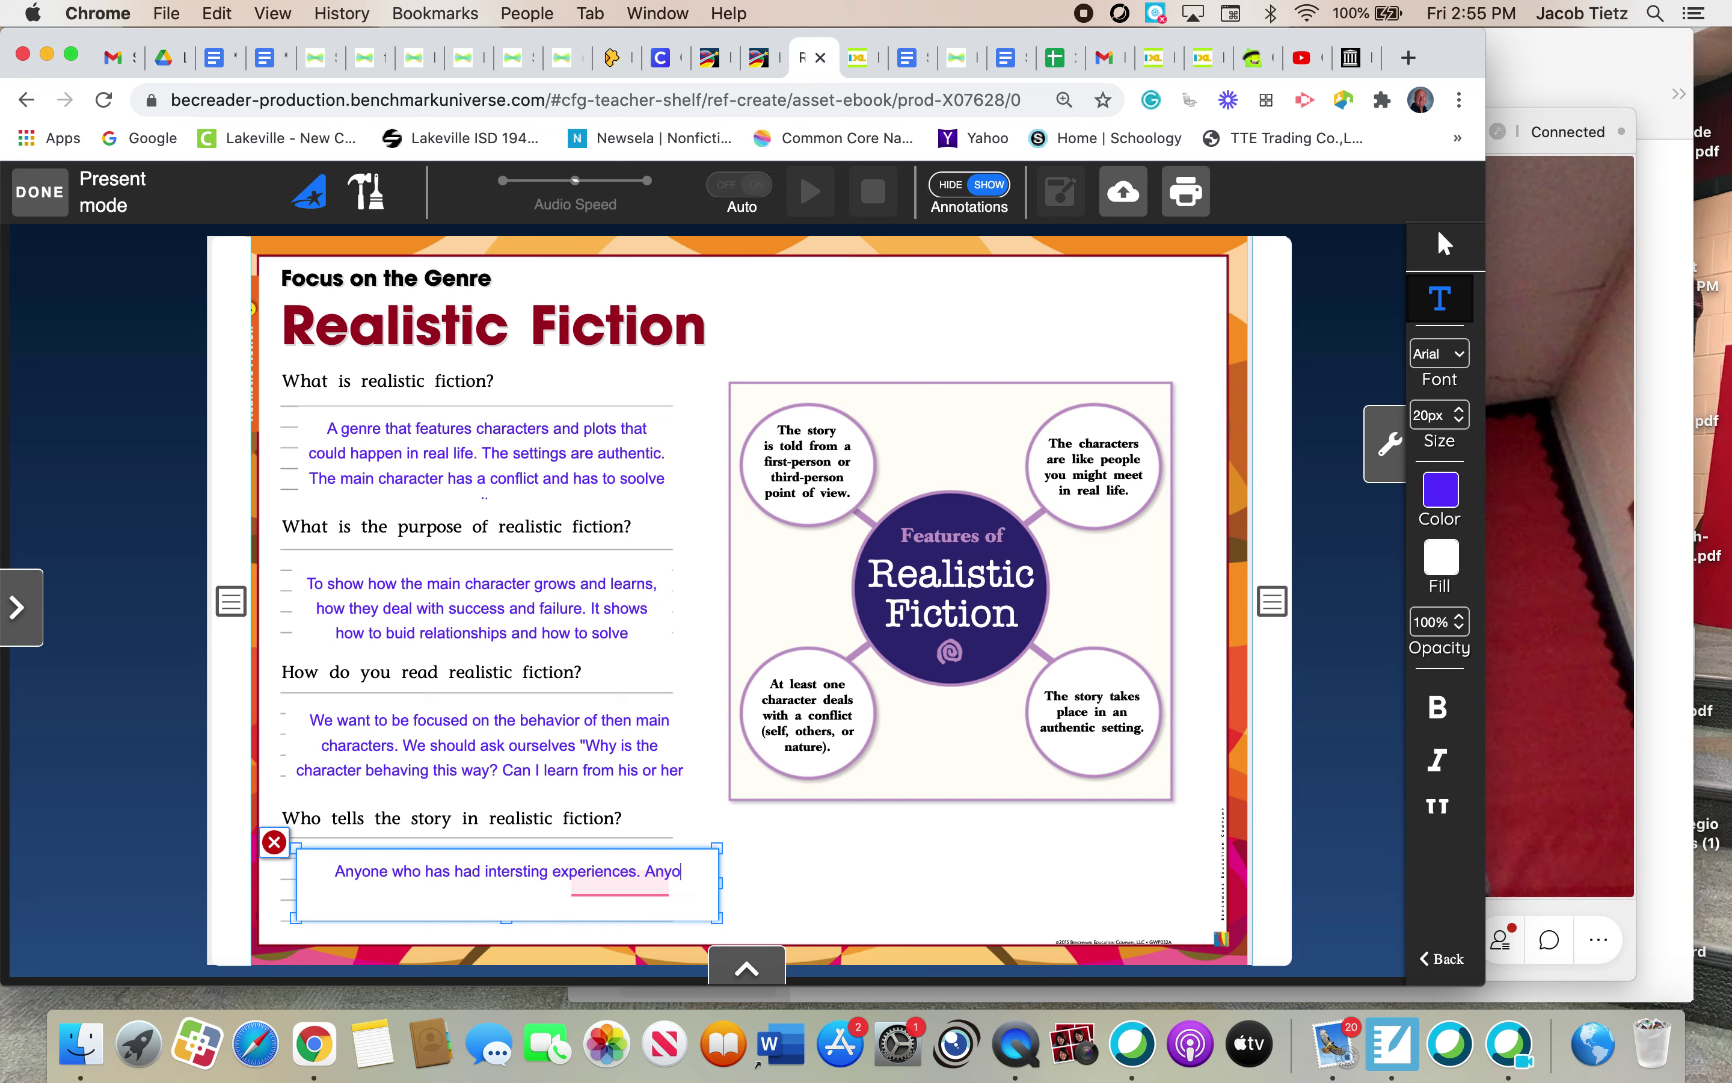
pyautogui.write('ho has ')
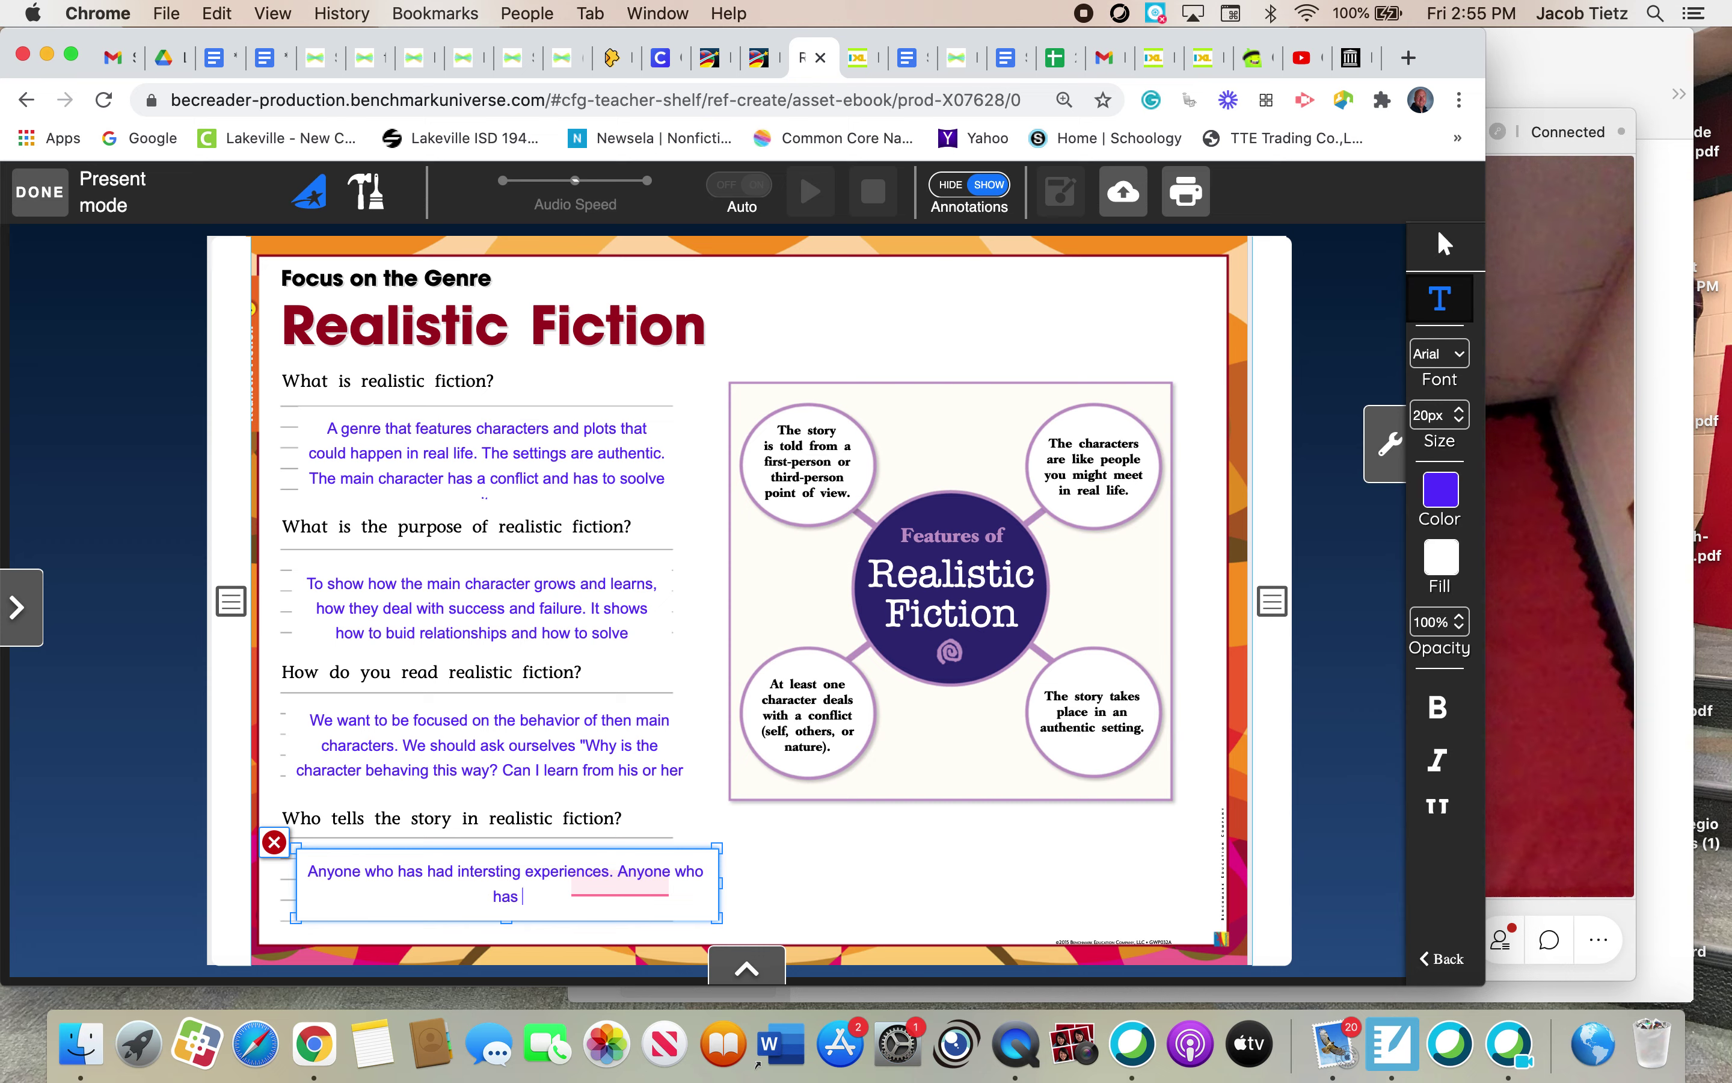
pyautogui.write('a message to write about.')
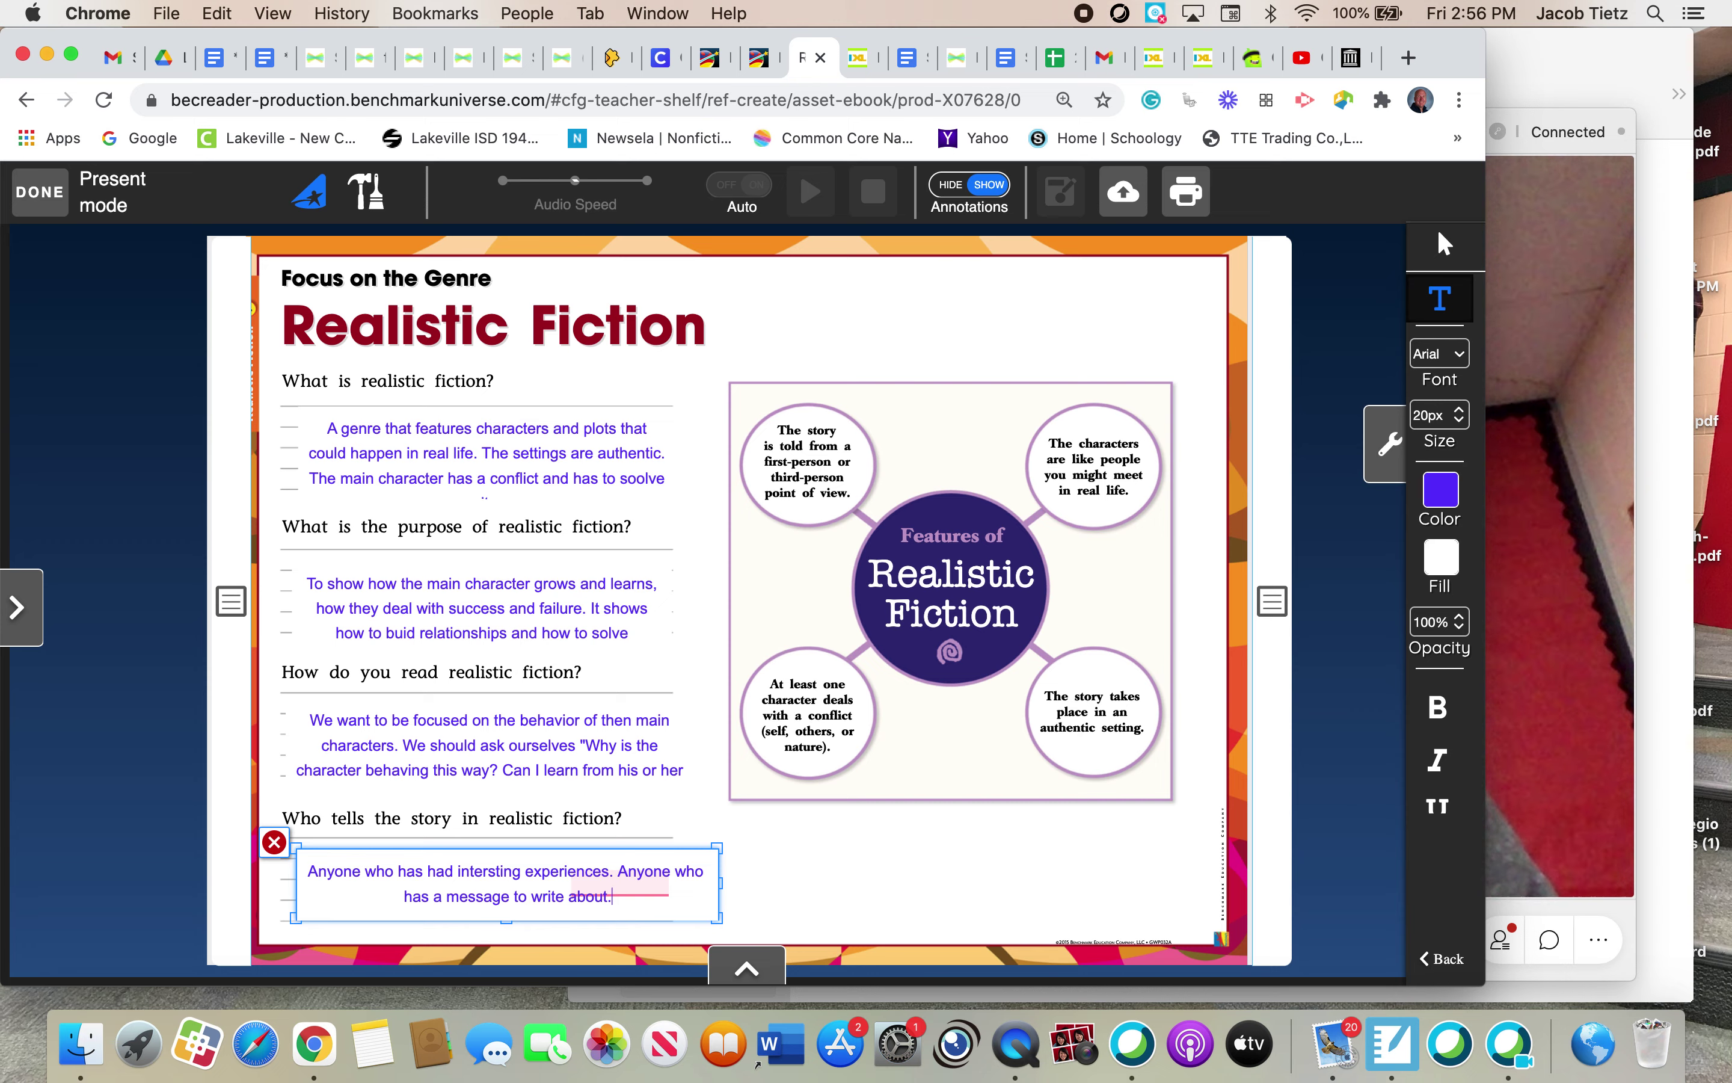
pyautogui.click(773, 865)
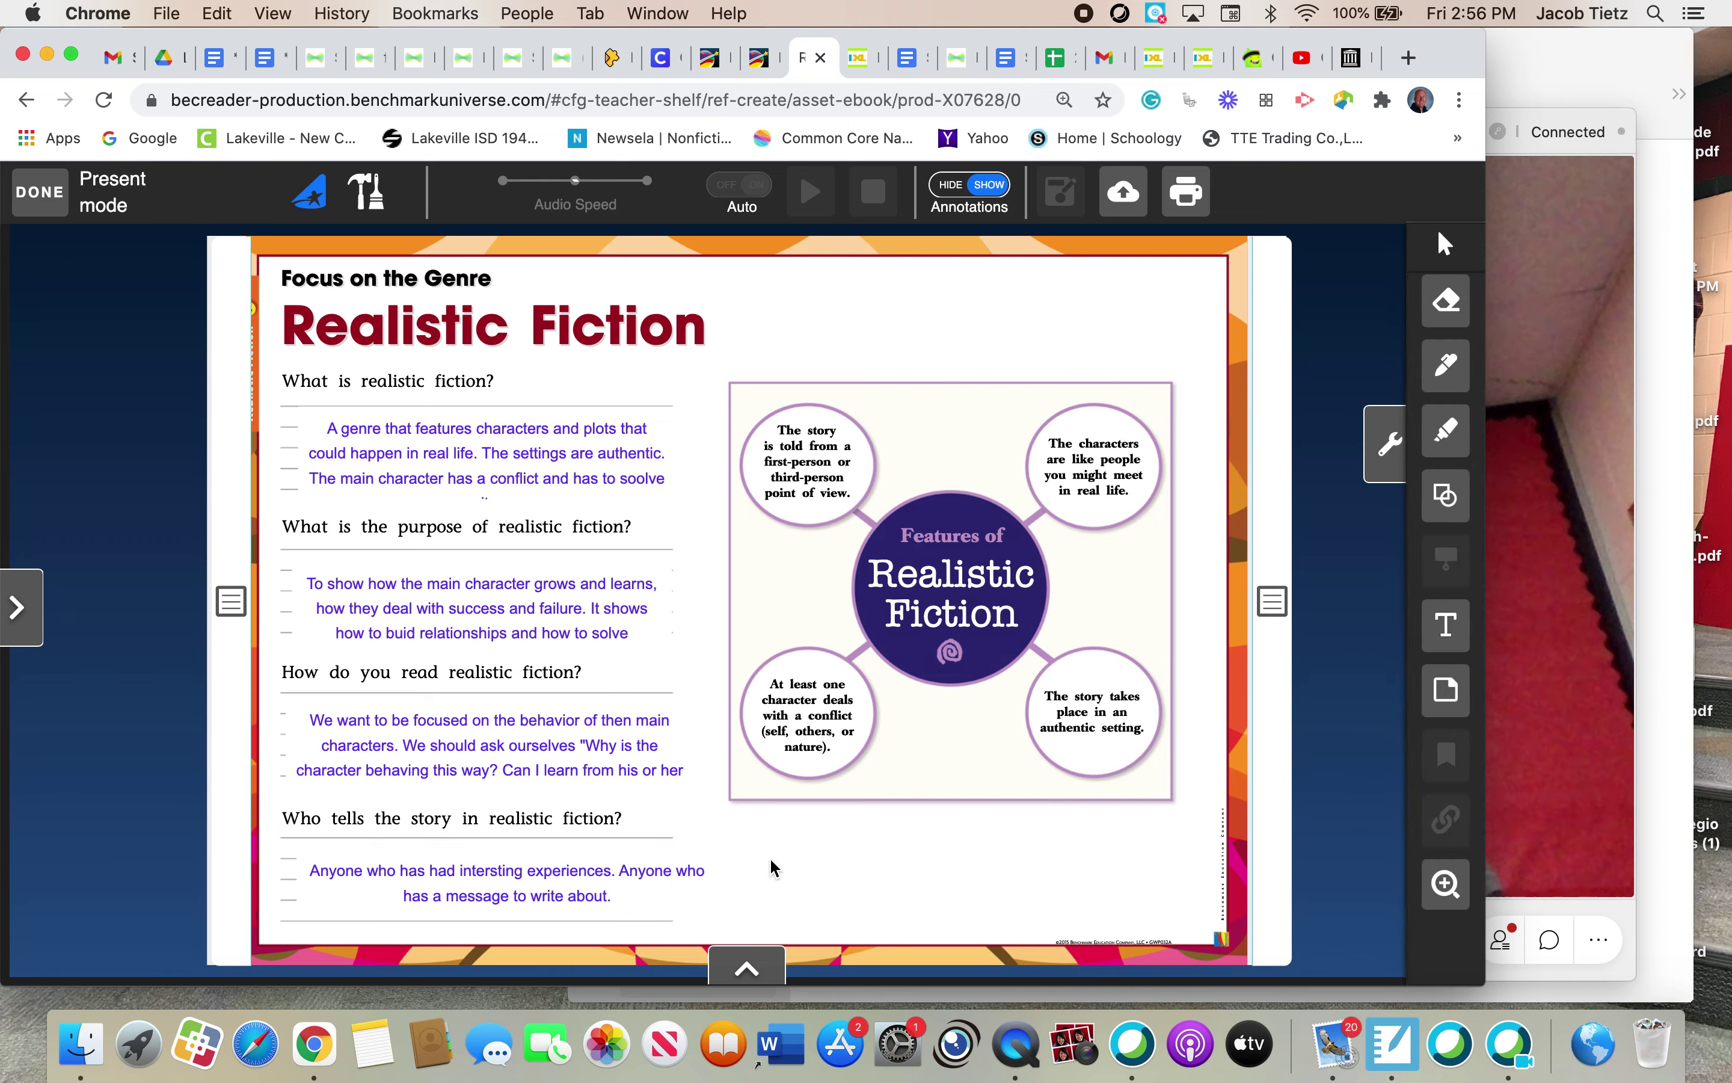